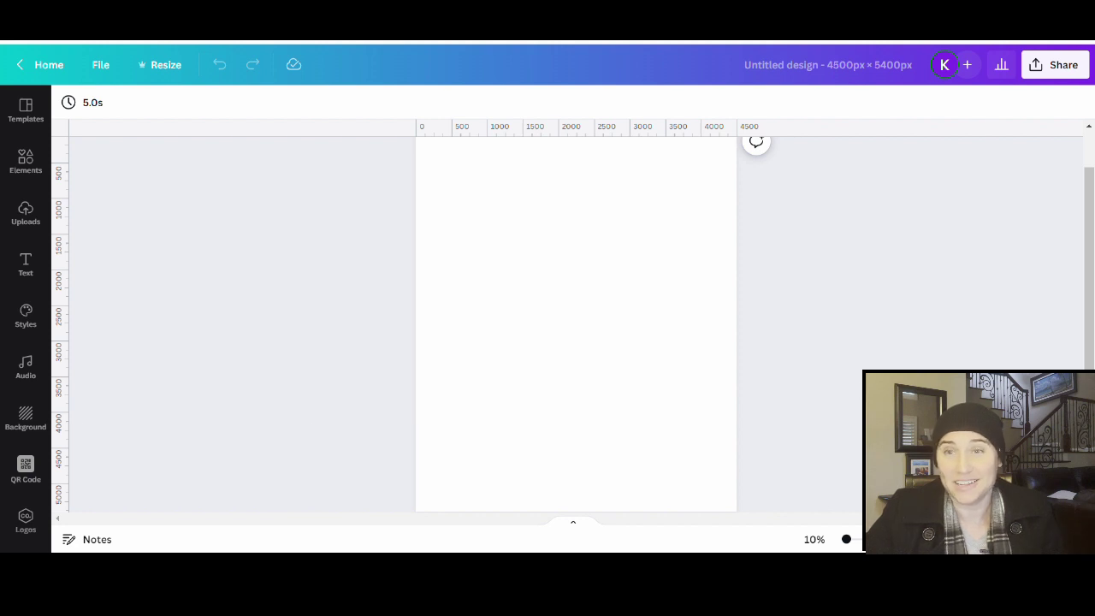
Set the blank page's background colour to black
left_click(587, 280)
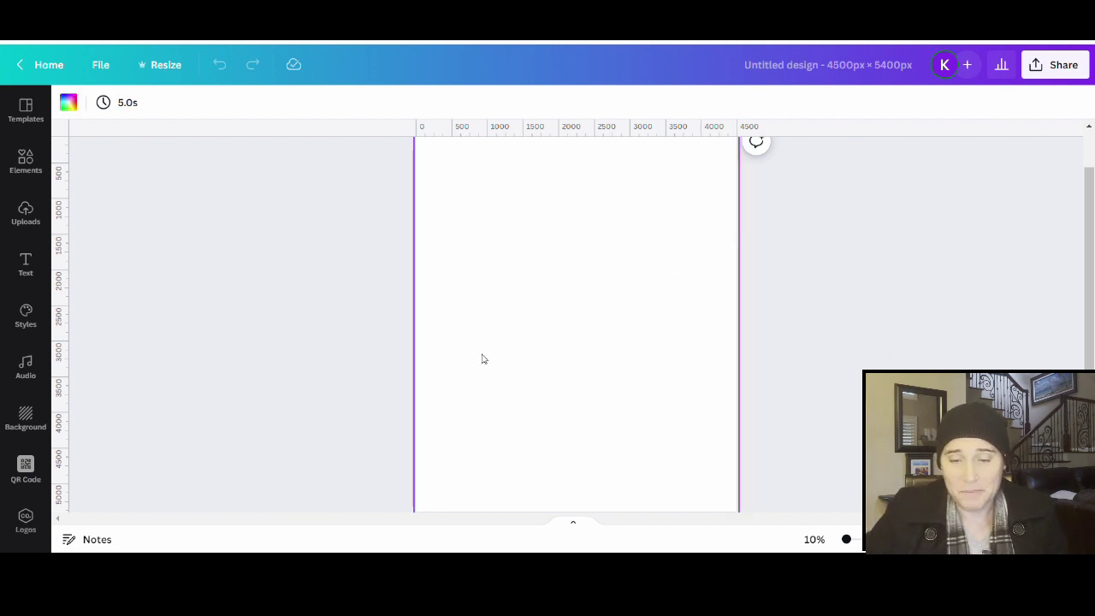
left_click(70, 104)
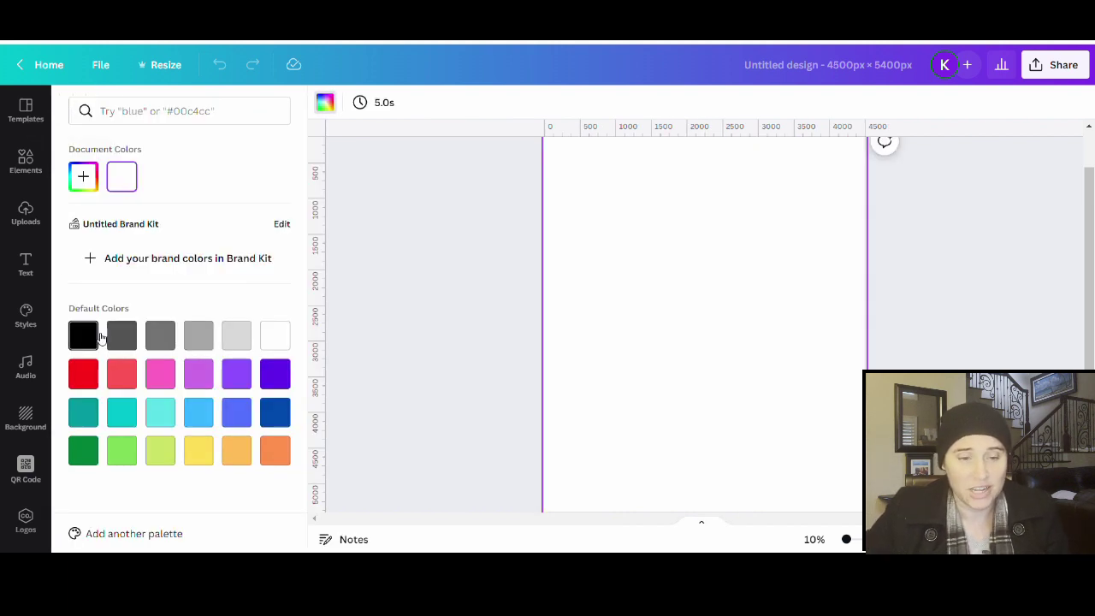
left_click(97, 339)
left_click(446, 253)
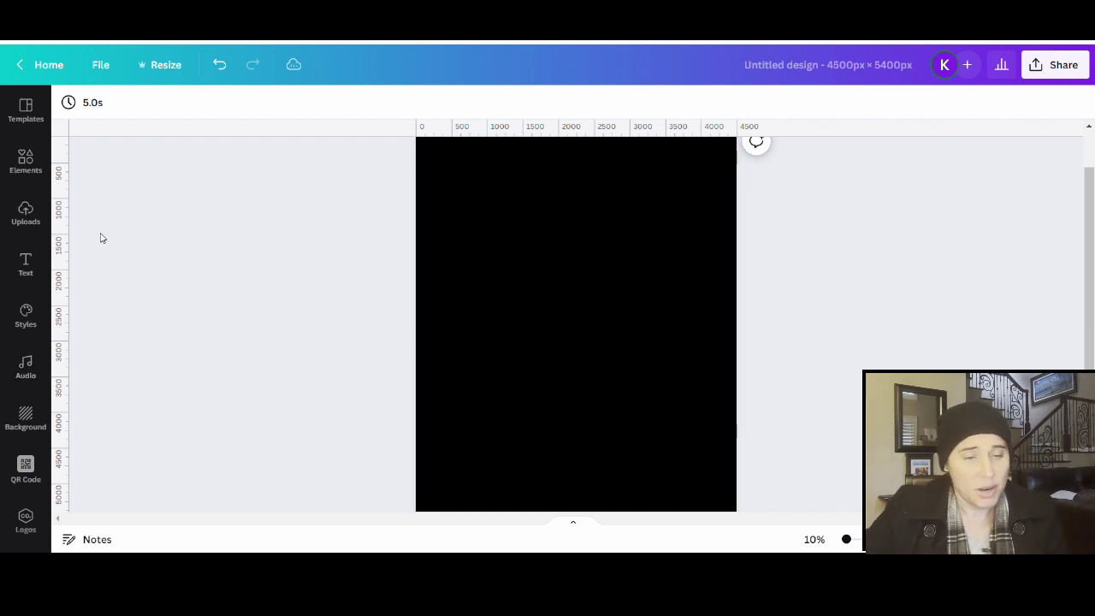
Search the design elements for "basketball" and limit the results to graphics
left_click(25, 163)
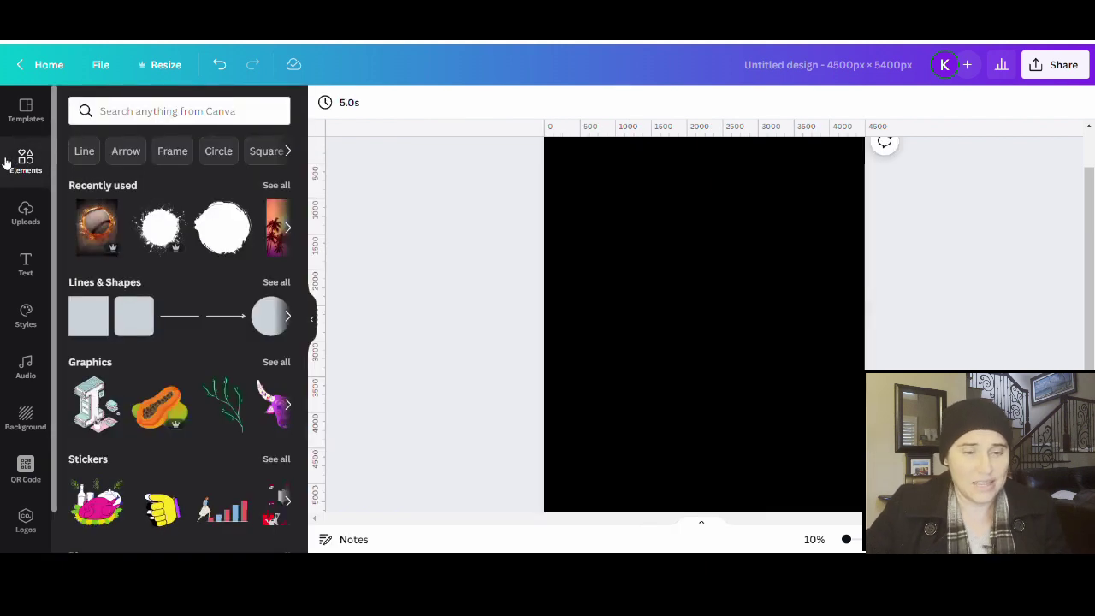
left_click(173, 117)
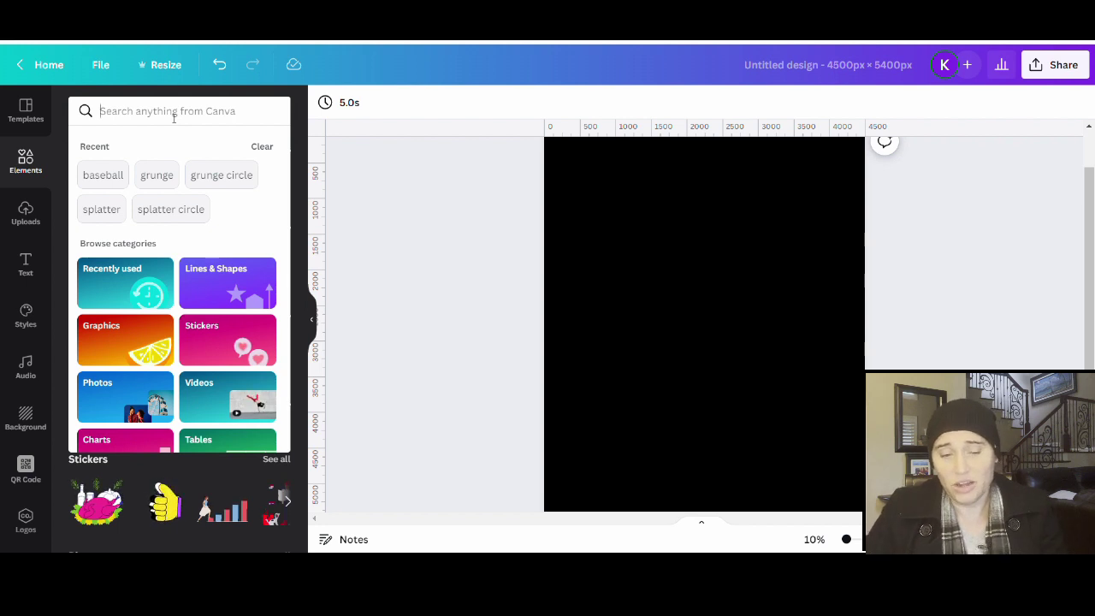
type("bas")
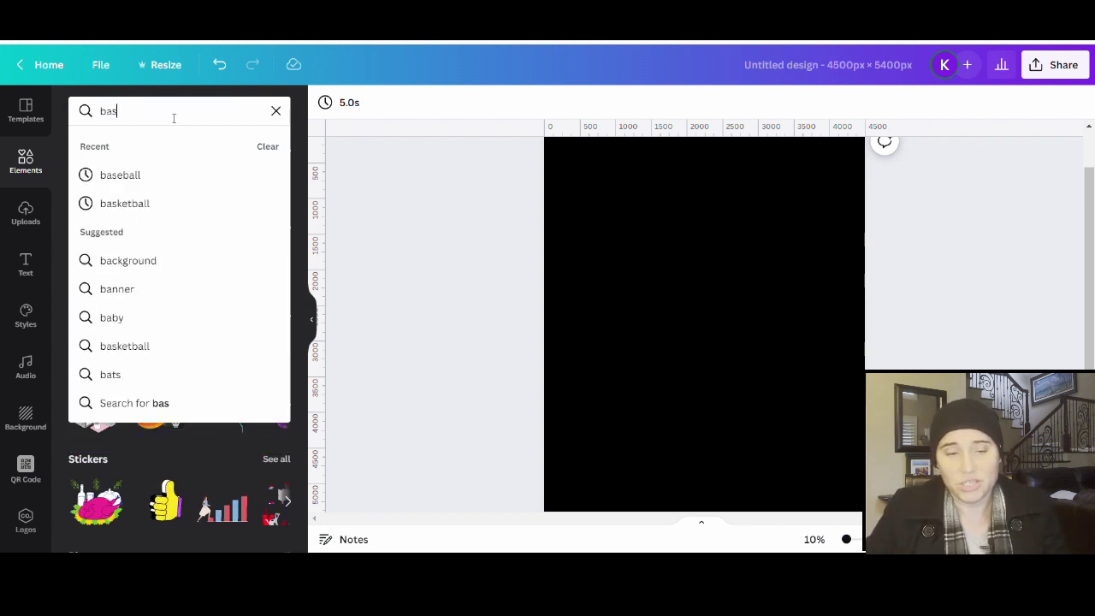
type("ketball")
key("Return")
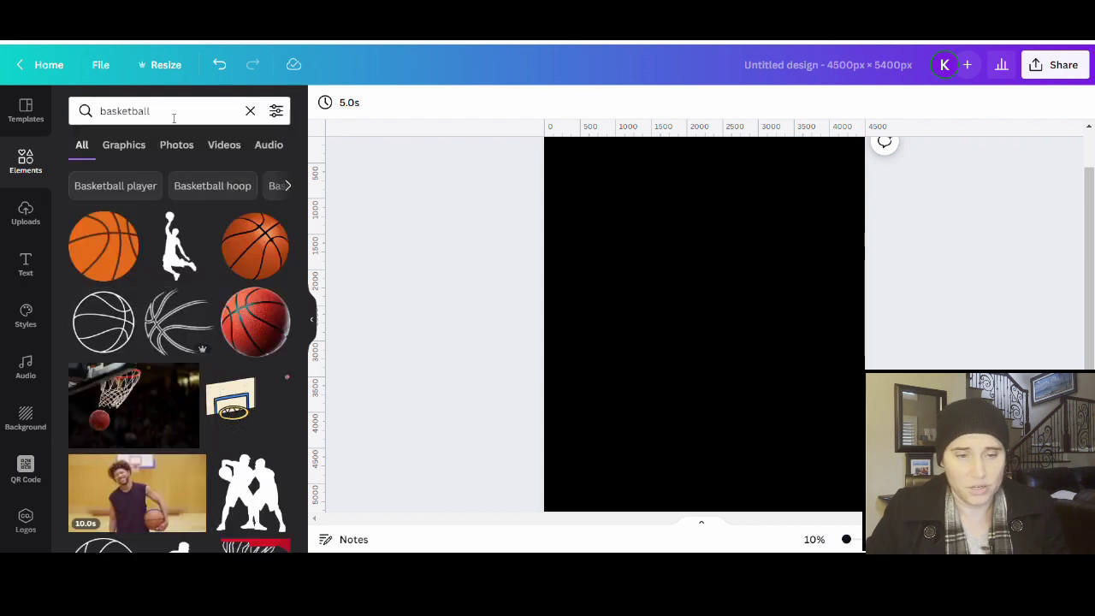
left_click(120, 145)
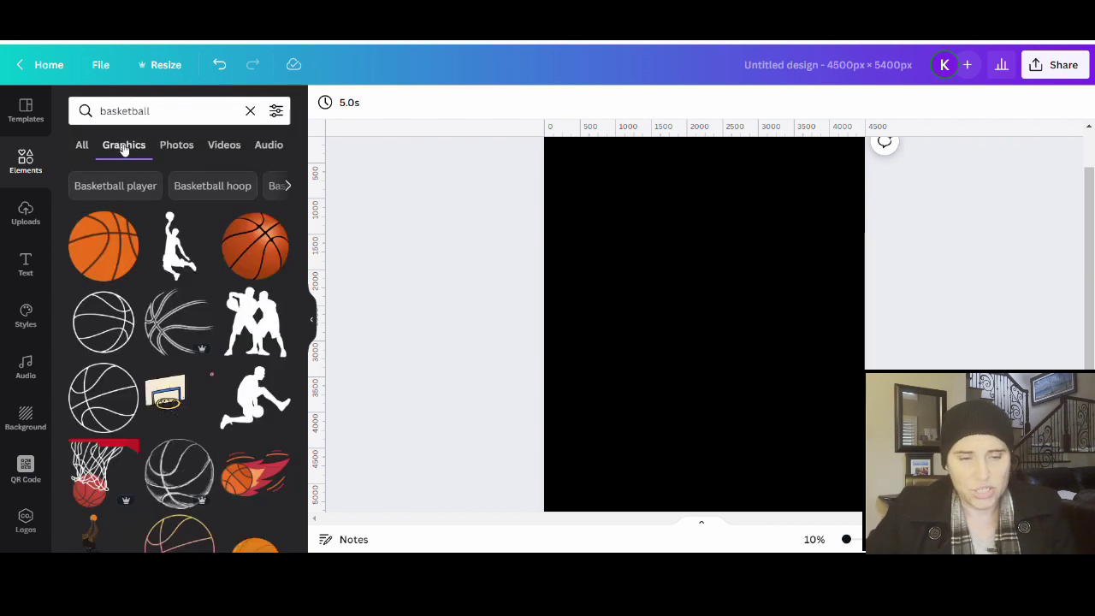
Find the torn-style orange basketball graphic with blue streaks among the results and add it to the page
scroll(203, 212, "down", 1)
scroll(202, 212, "down", 5)
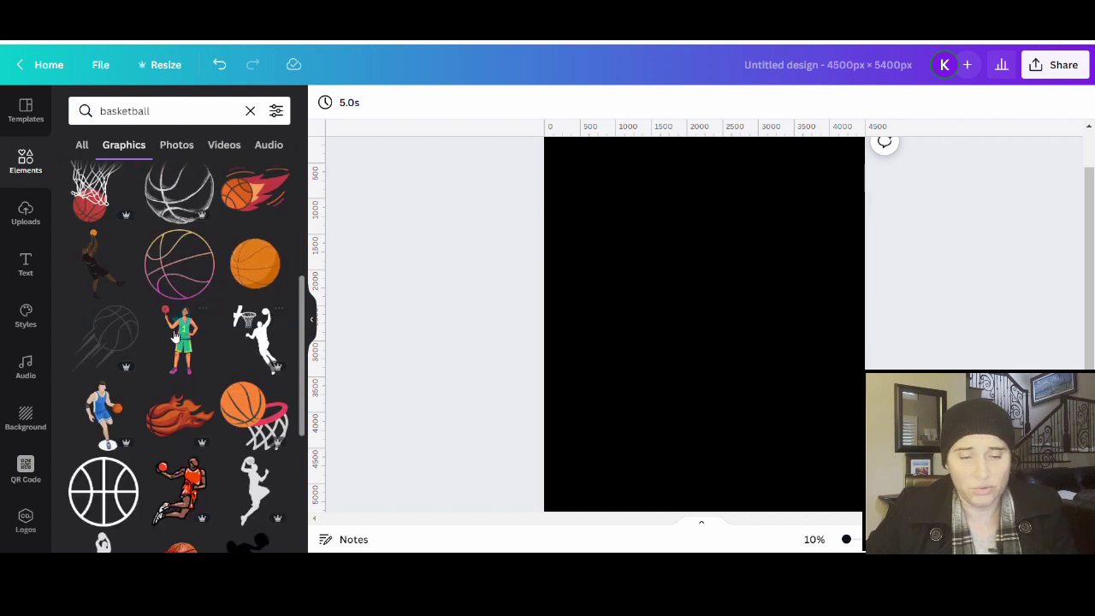
scroll(181, 257, "down", 3)
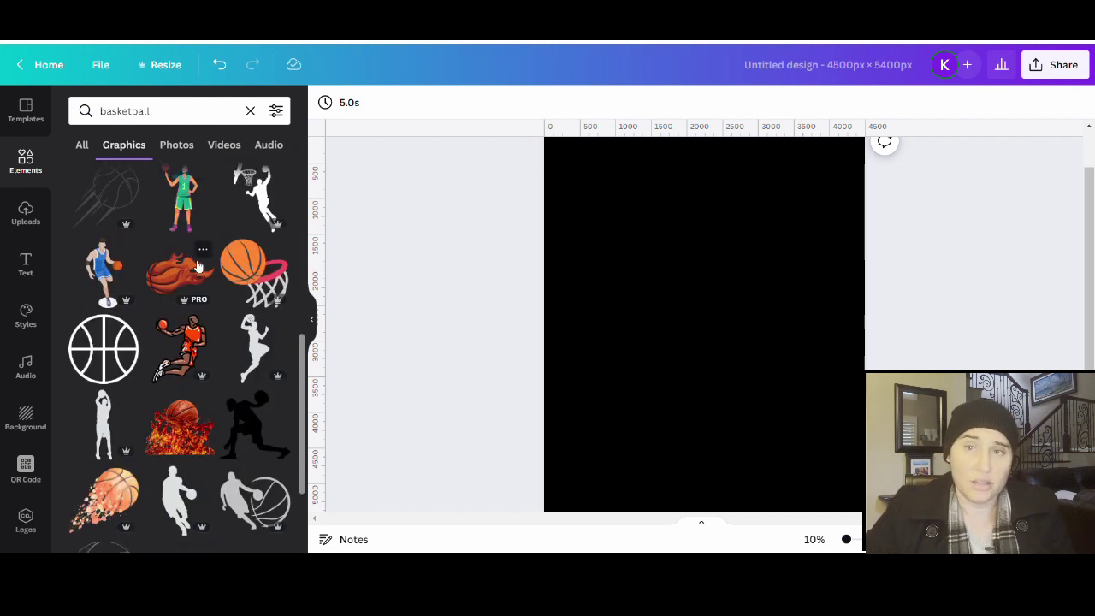
scroll(175, 269, "down", 2)
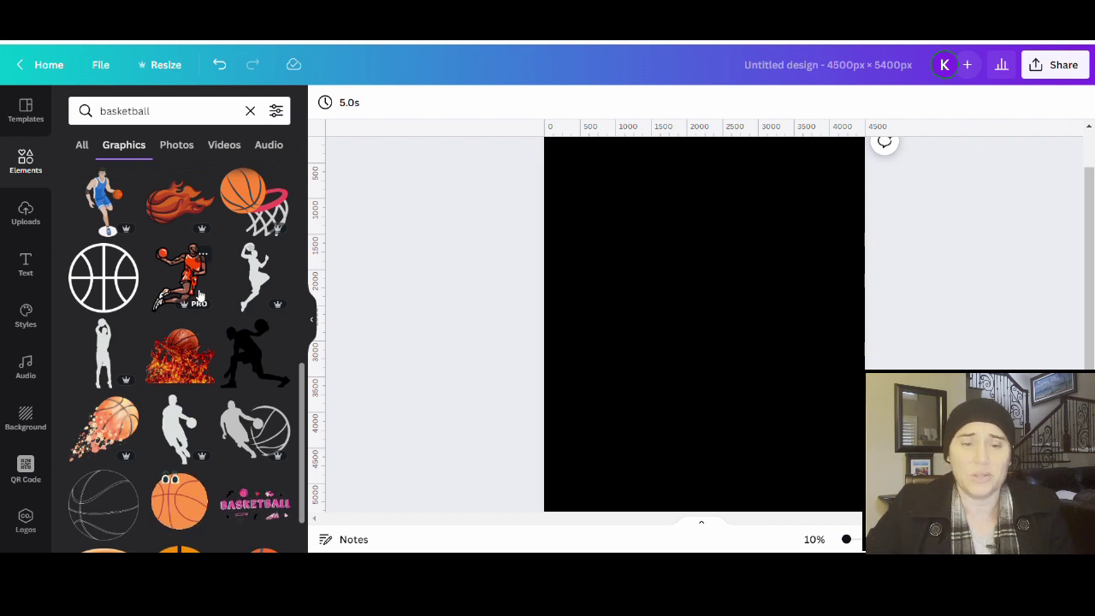
scroll(168, 336, "down", 3)
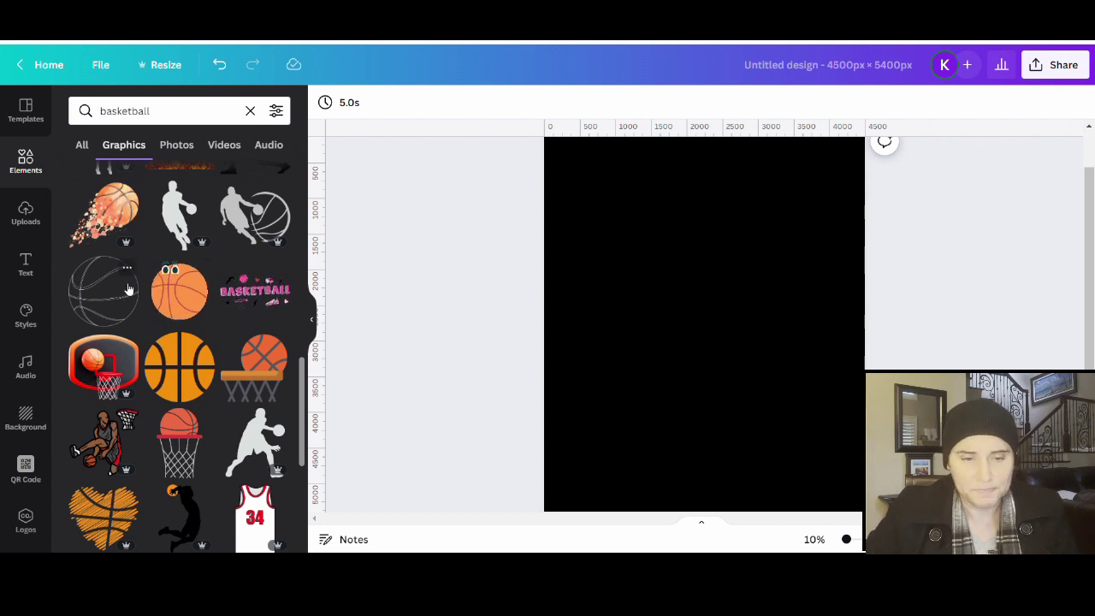
scroll(129, 291, "down", 2)
scroll(150, 295, "up", 4)
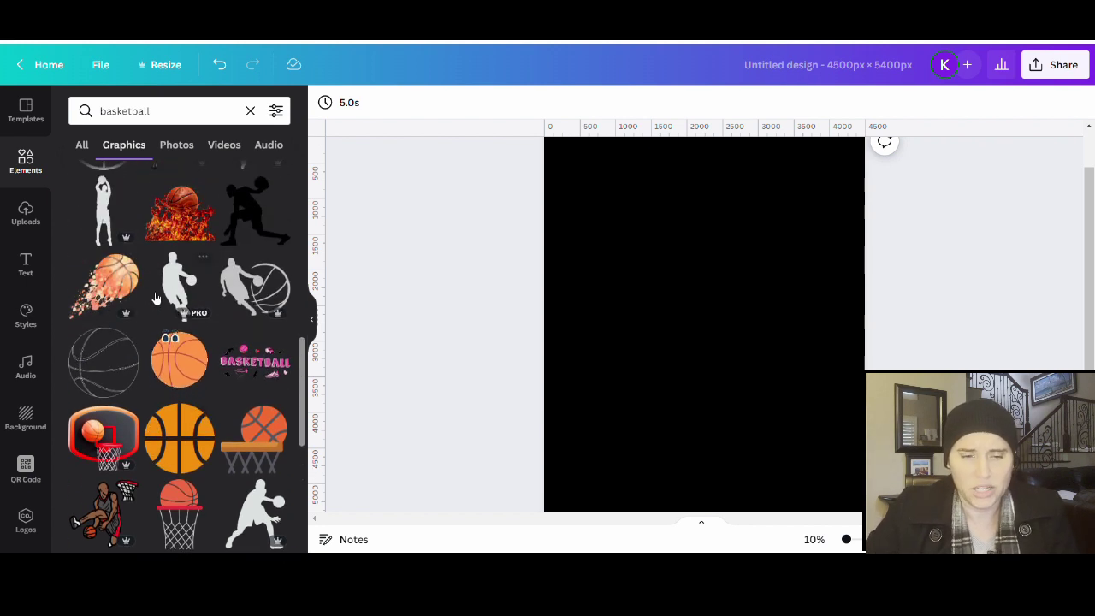
scroll(157, 296, "down", 4)
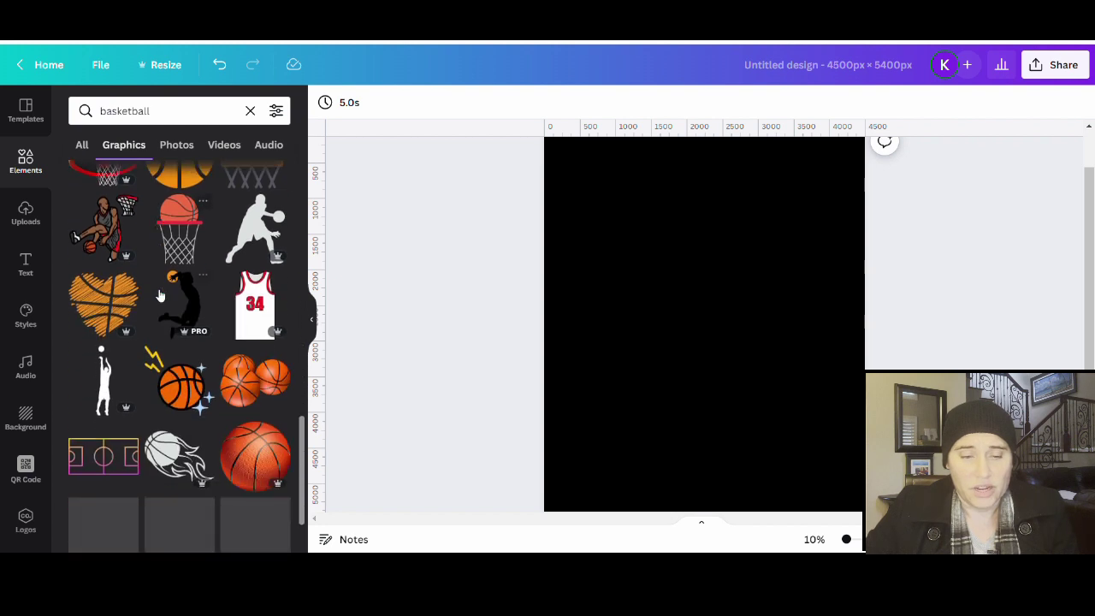
scroll(158, 296, "down", 4)
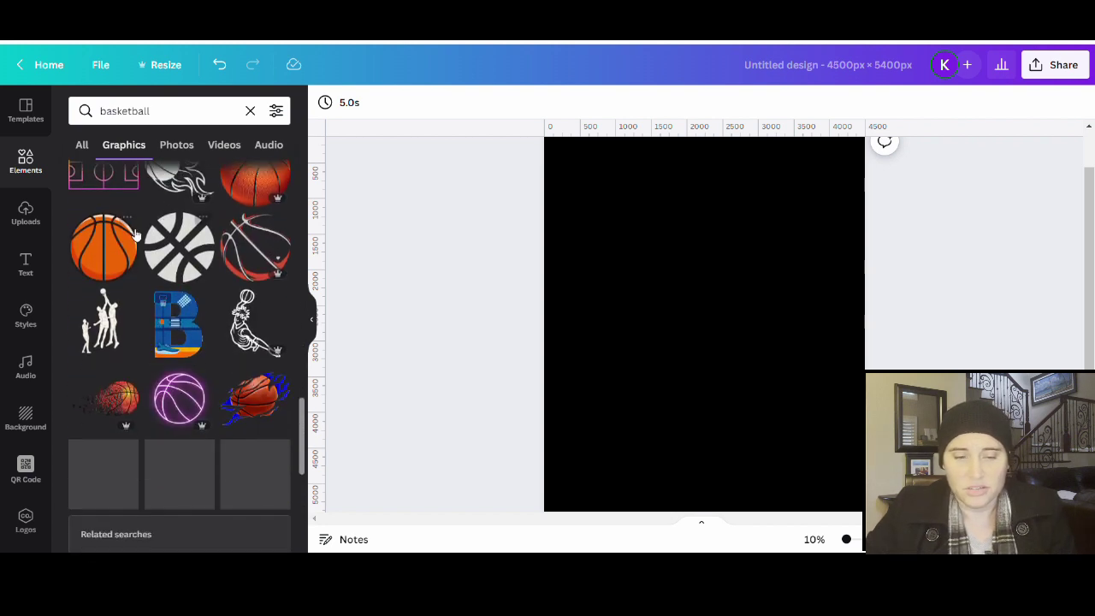
scroll(137, 256, "down", 1)
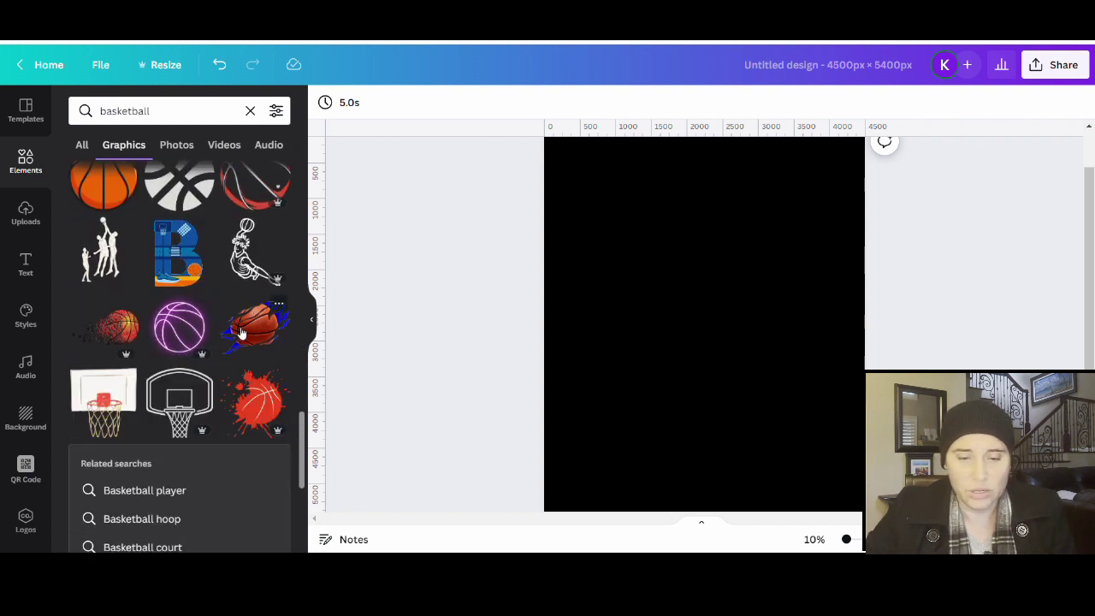
left_click(248, 334)
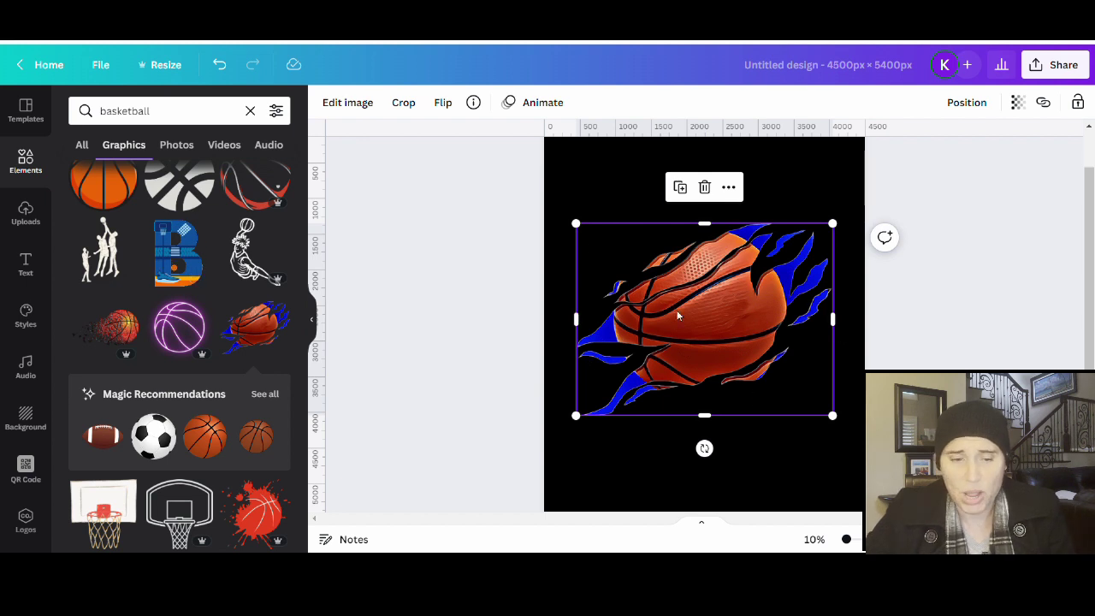
Browse further through the basketball graphics for another ball in a similar torn or flaming style
scroll(201, 311, "down", 6)
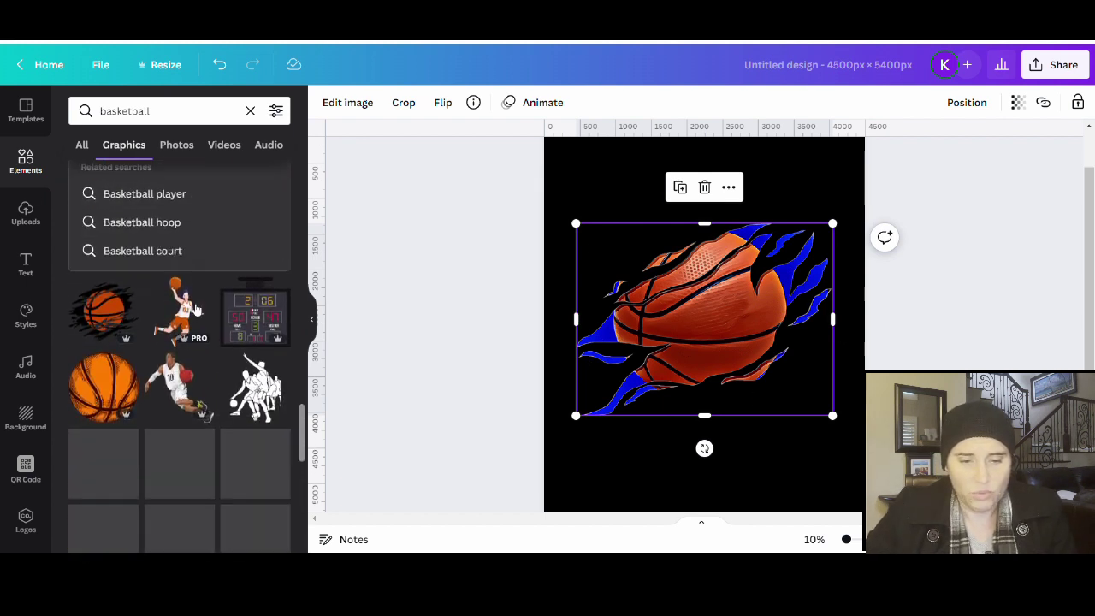
scroll(196, 308, "down", 5)
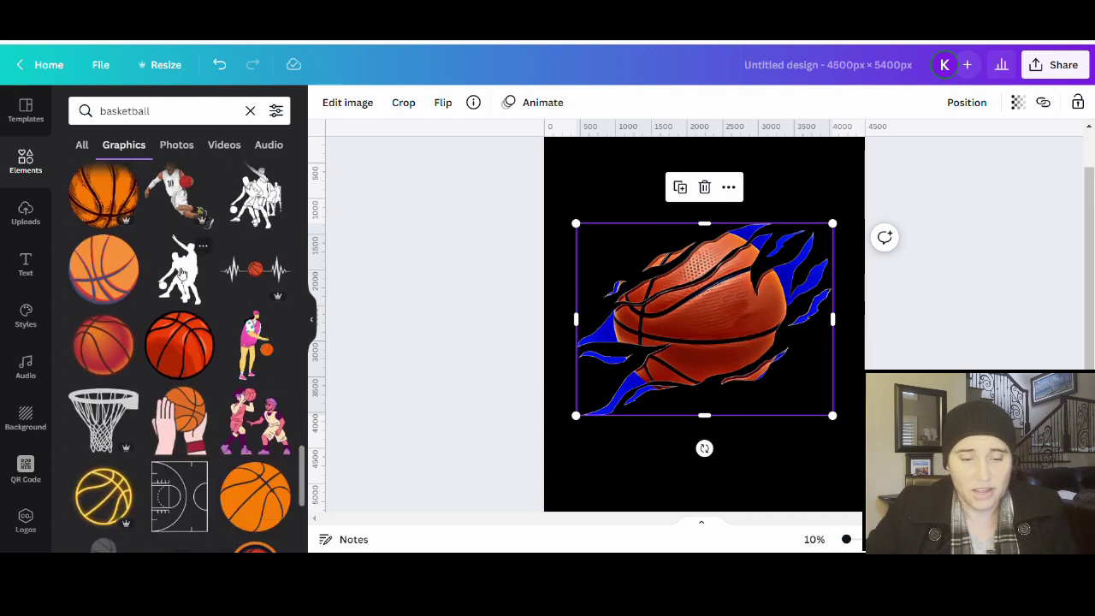
scroll(180, 276, "down", 2)
scroll(179, 276, "down", 2)
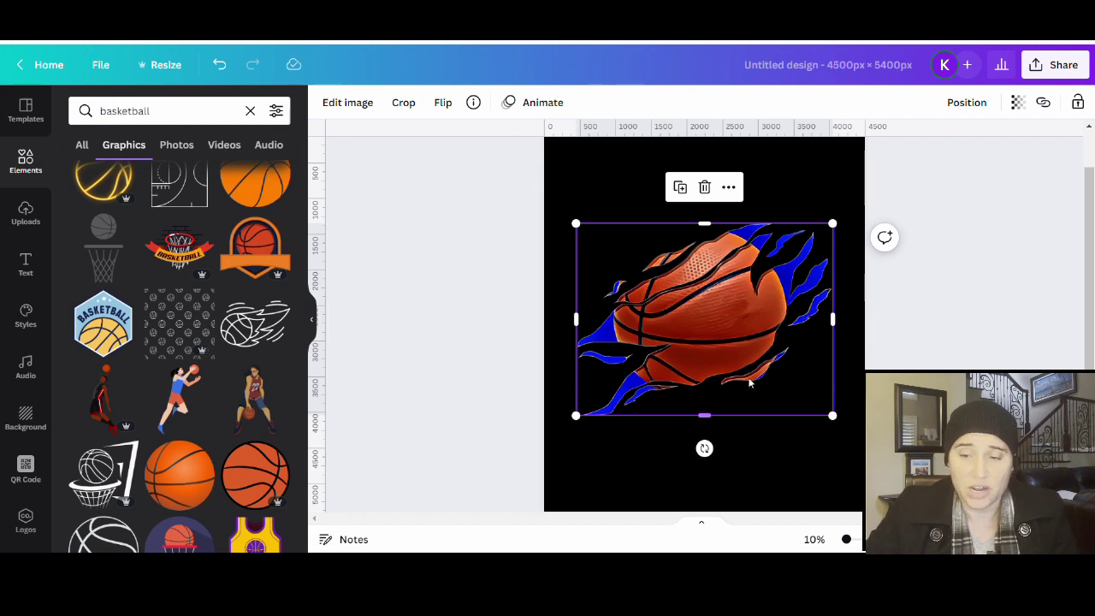
scroll(180, 315, "down", 10)
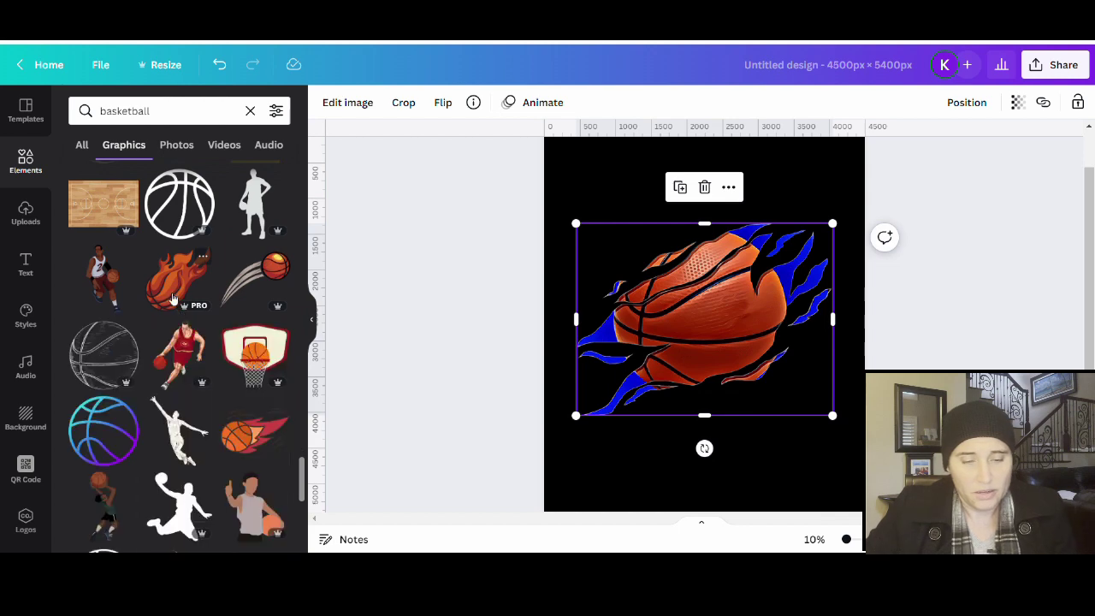
scroll(175, 295, "down", 5)
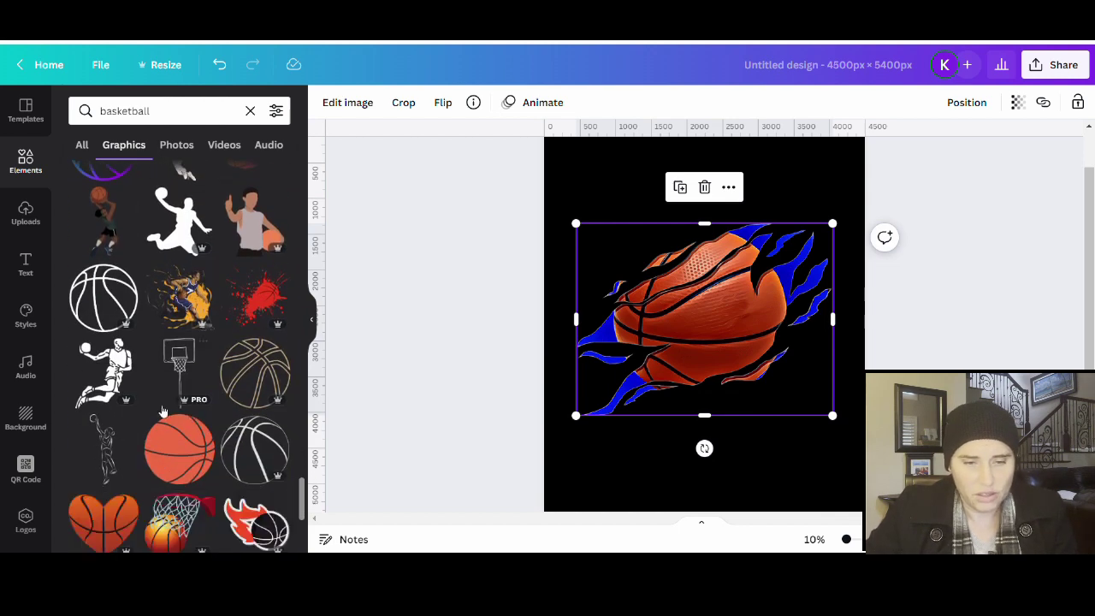
scroll(197, 385, "down", 4)
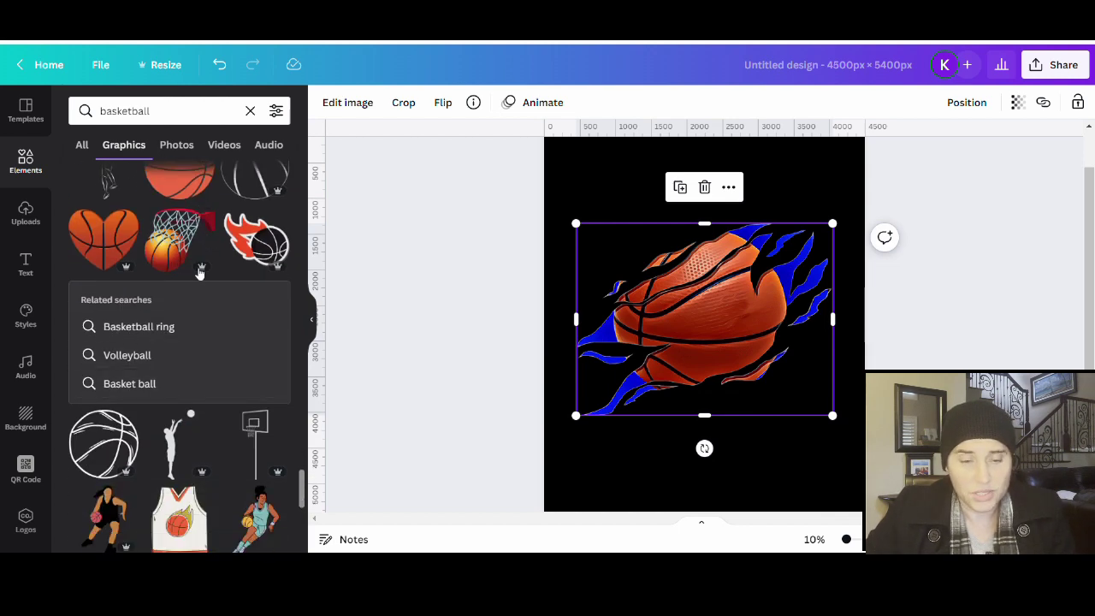
scroll(154, 368, "down", 2)
scroll(130, 394, "down", 6)
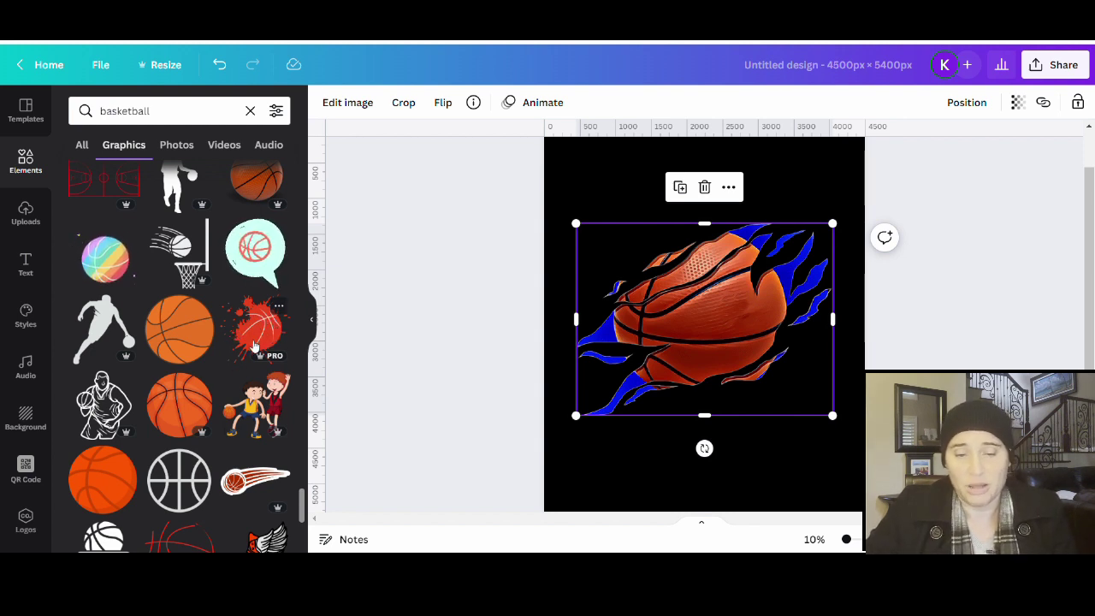
scroll(261, 332, "down", 5)
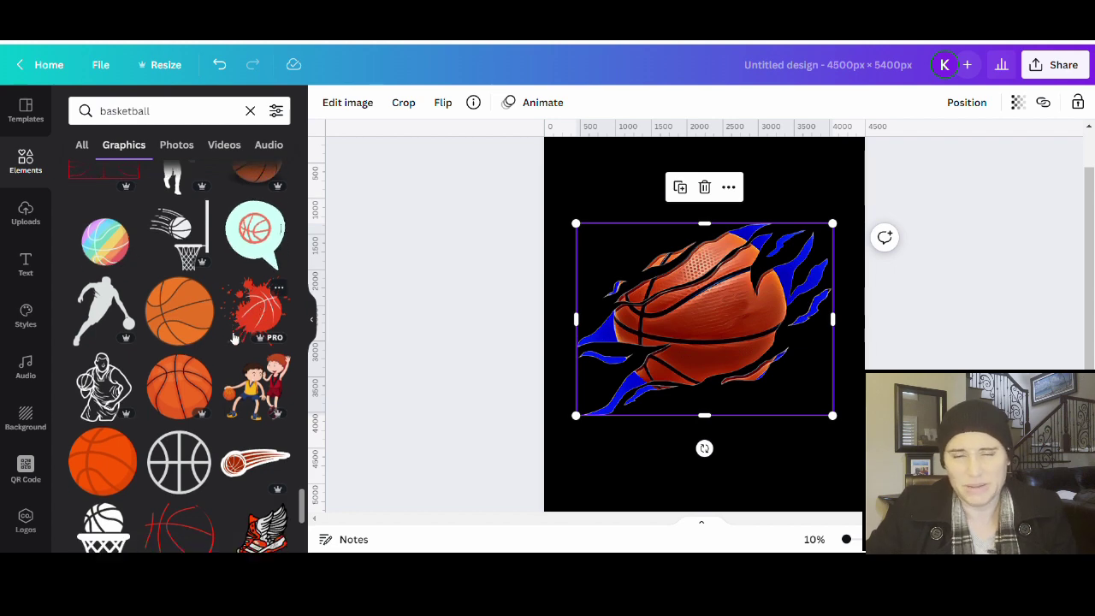
scroll(190, 332, "down", 5)
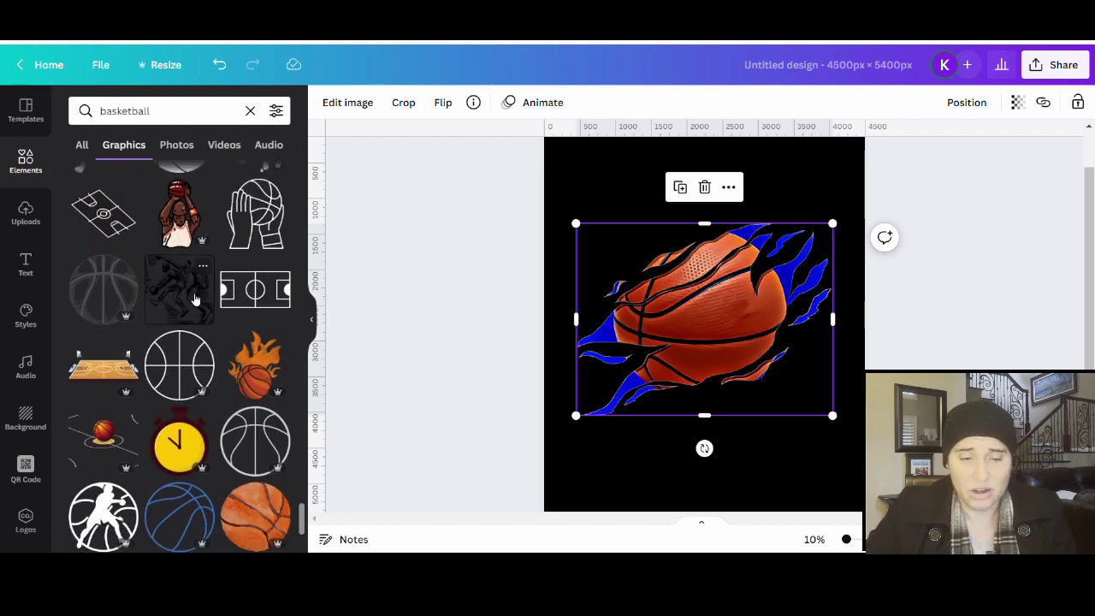
scroll(195, 300, "down", 6)
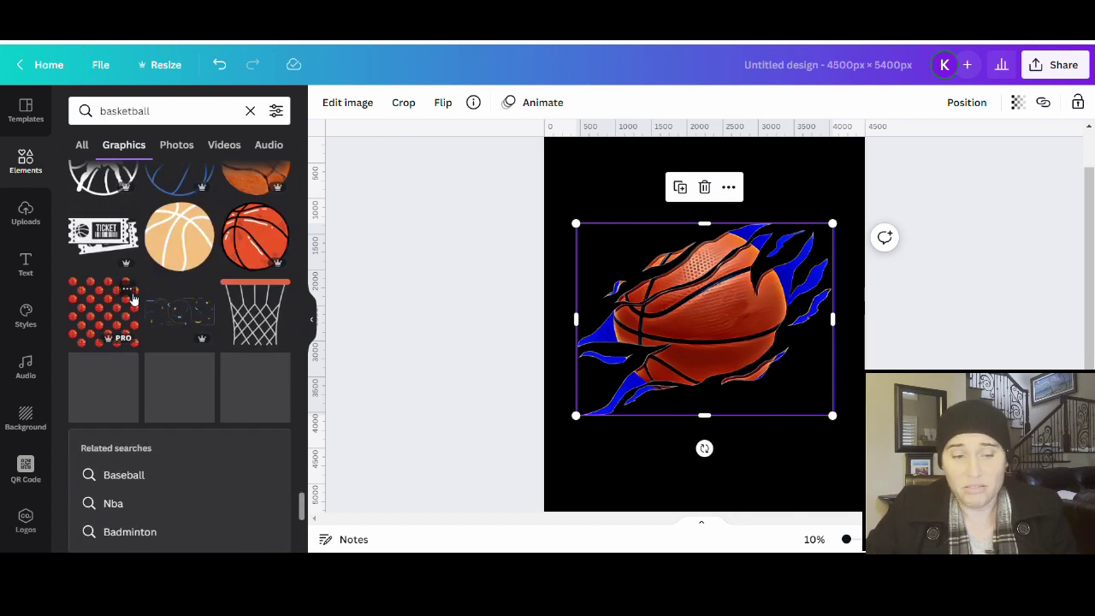
scroll(133, 298, "down", 2)
scroll(137, 293, "down", 5)
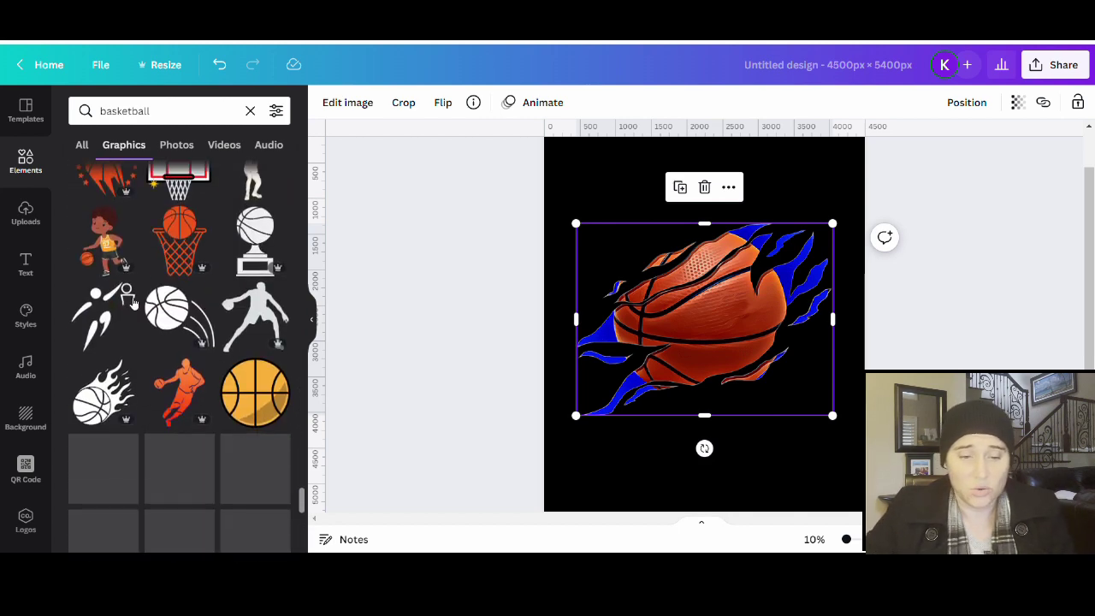
scroll(195, 299, "down", 3)
scroll(199, 308, "down", 6)
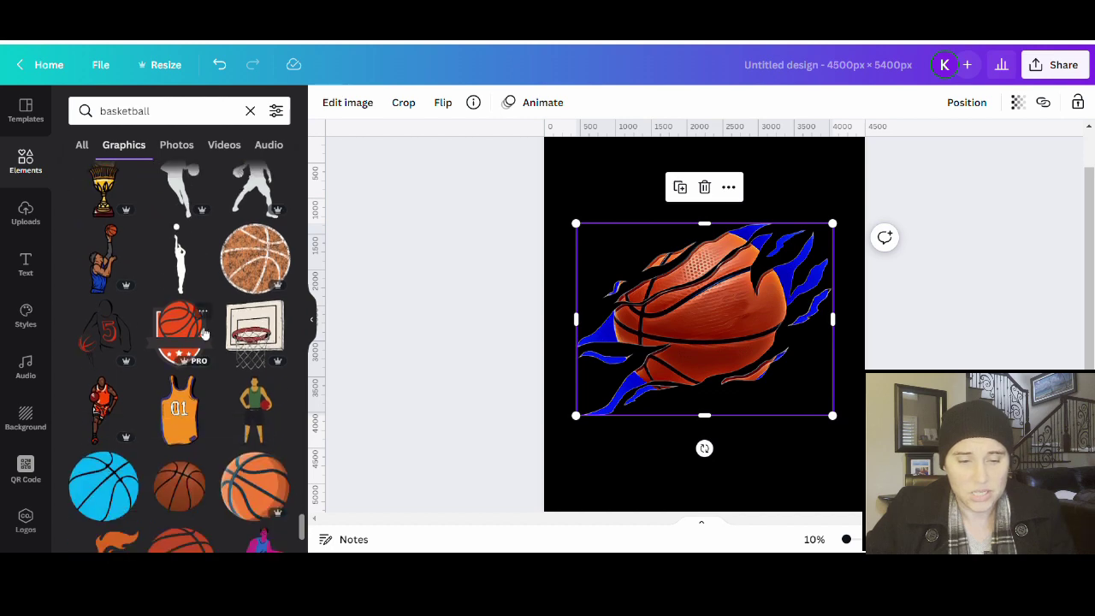
scroll(207, 324, "down", 1)
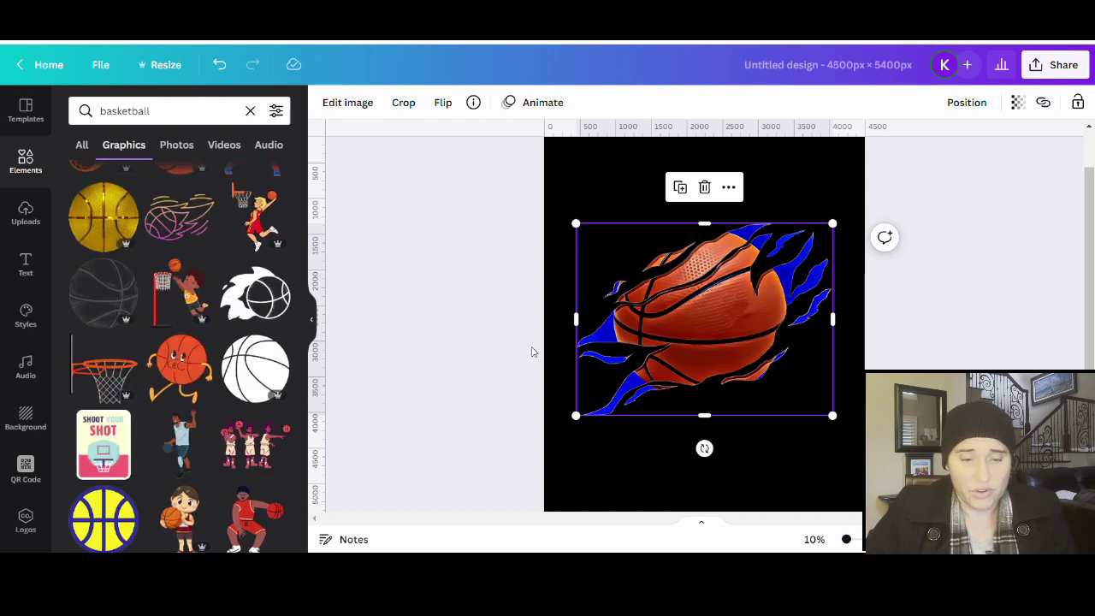
scroll(201, 371, "down", 3)
scroll(196, 359, "down", 4)
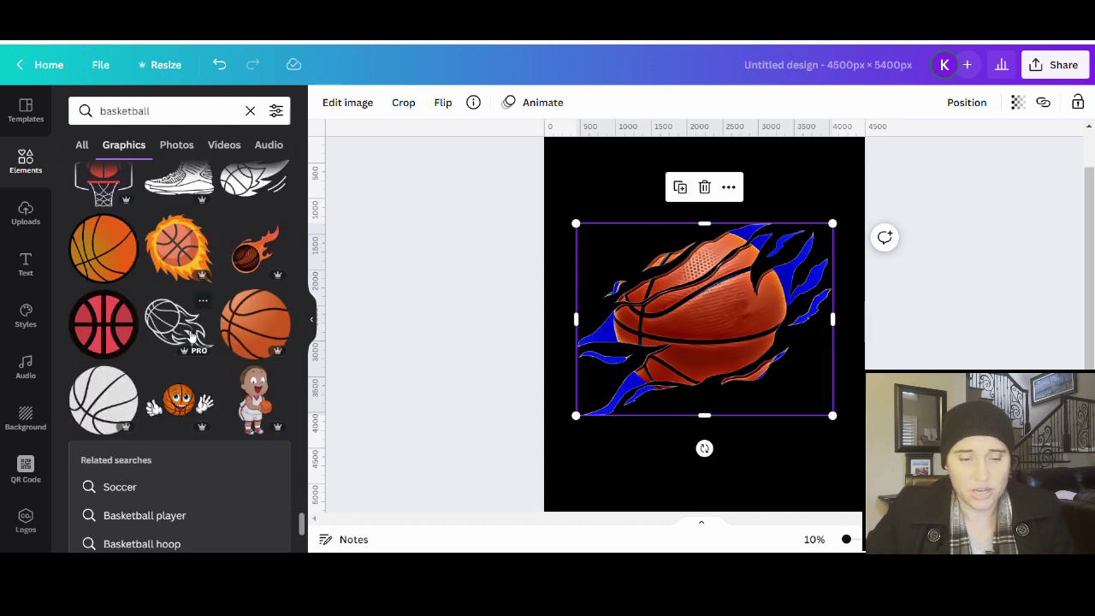
scroll(185, 331, "down", 4)
scroll(183, 331, "down", 7)
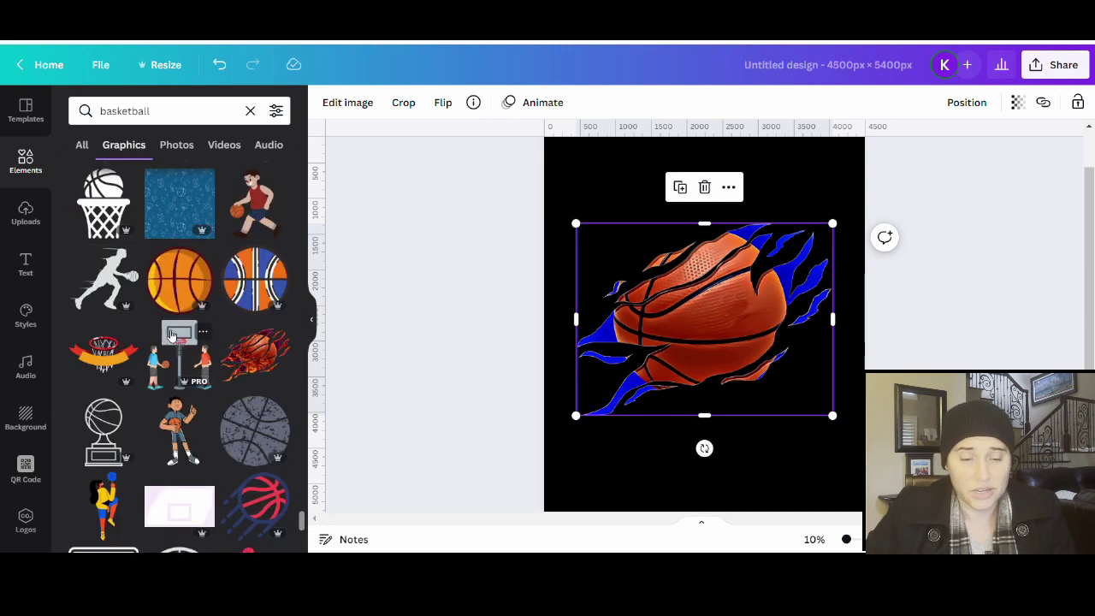
Move the blue-streaked basketball to the upper part of the page and add the torn flaming basketball graphic below it
left_click_drag(682, 342, 668, 228)
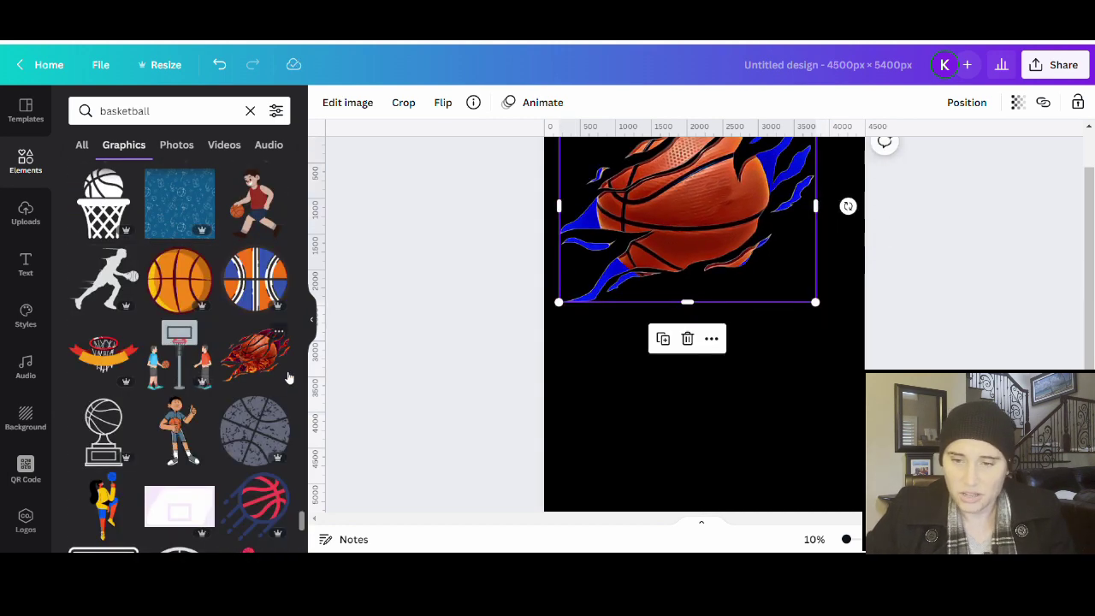
left_click(287, 375)
left_click_drag(692, 319, 703, 376)
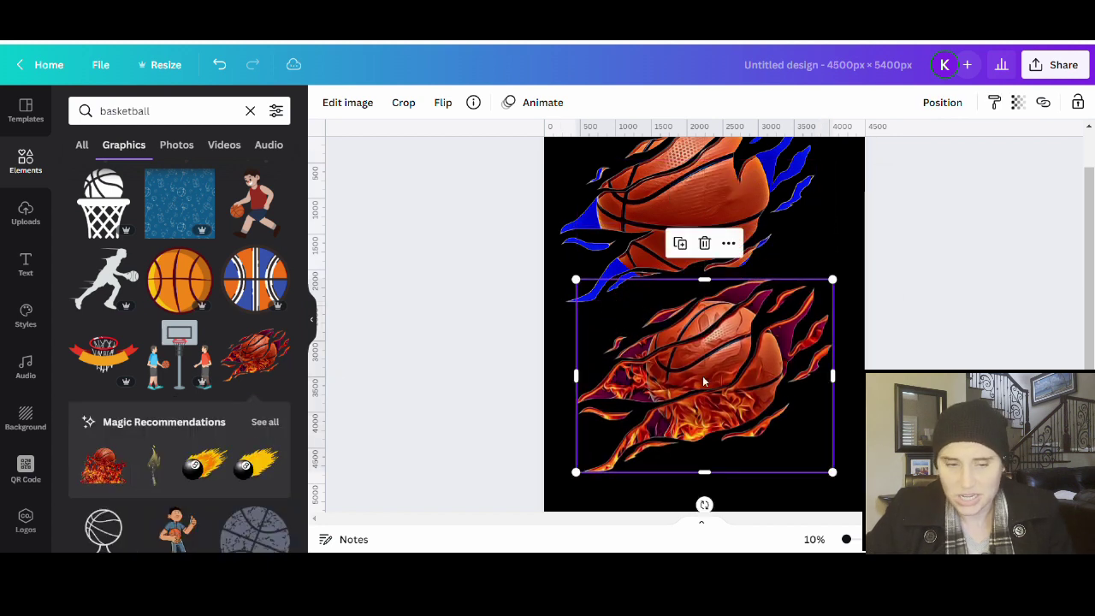
scroll(842, 410, "up", 1)
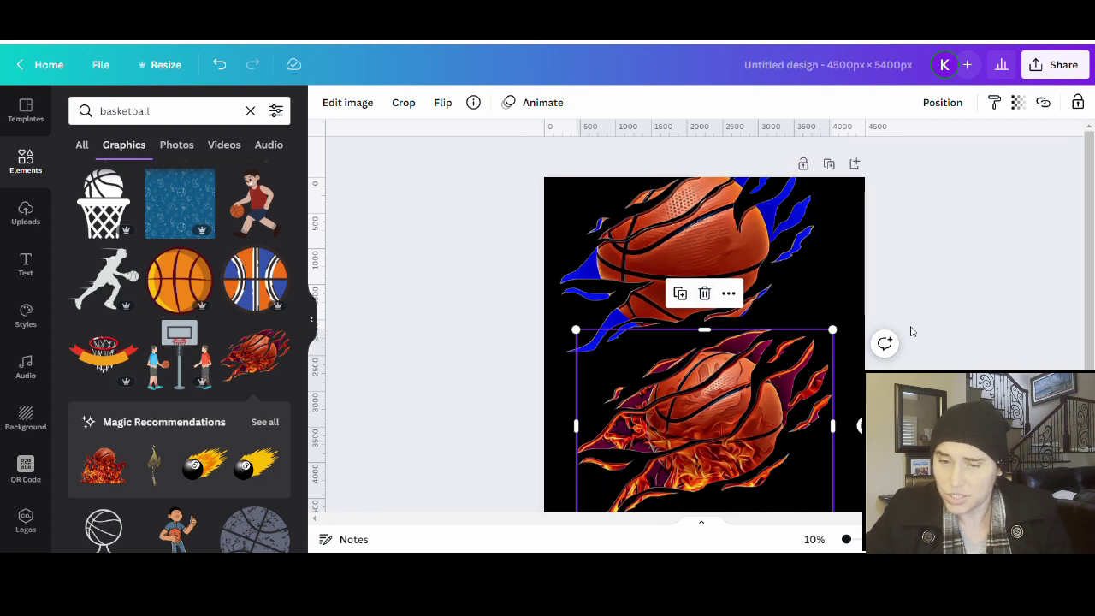
Shift the flaming basketball lower on the page and bring the blue-streaked basketball fully onto the page above it
left_click_drag(772, 409, 770, 449)
left_click_drag(707, 288, 701, 327)
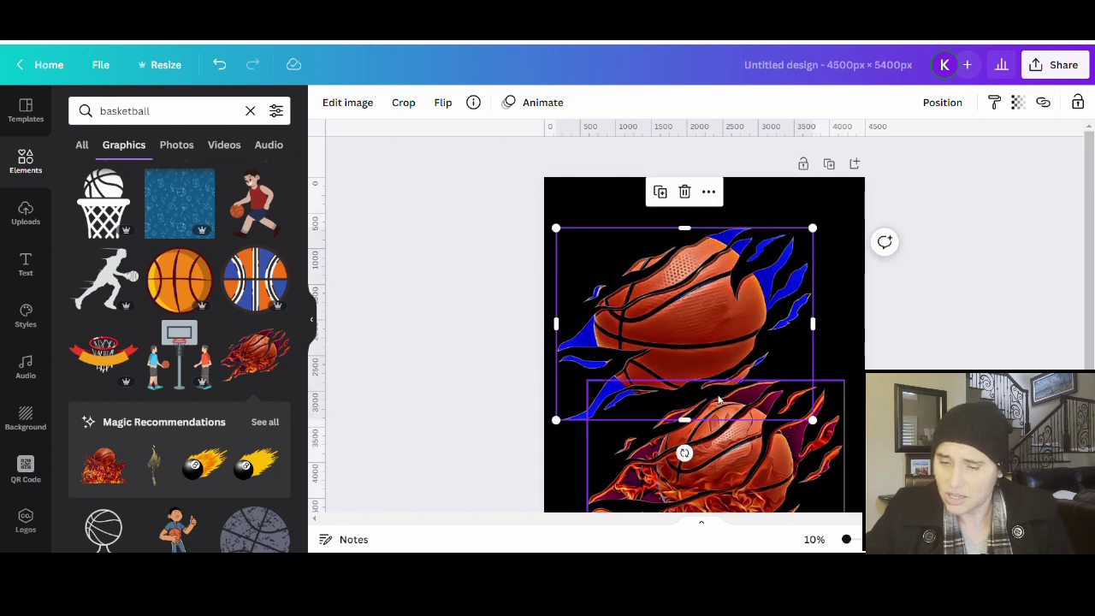
scroll(676, 411, "down", 3)
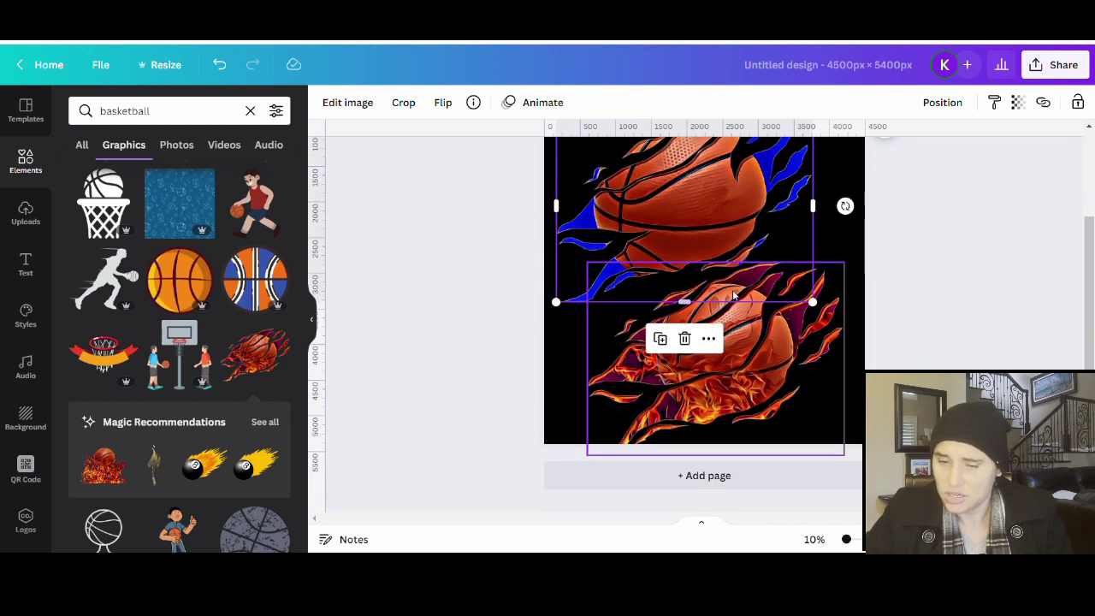
Look through more of the basketball graphics for another ball in a comparable torn or fiery style
scroll(139, 331, "down", 1)
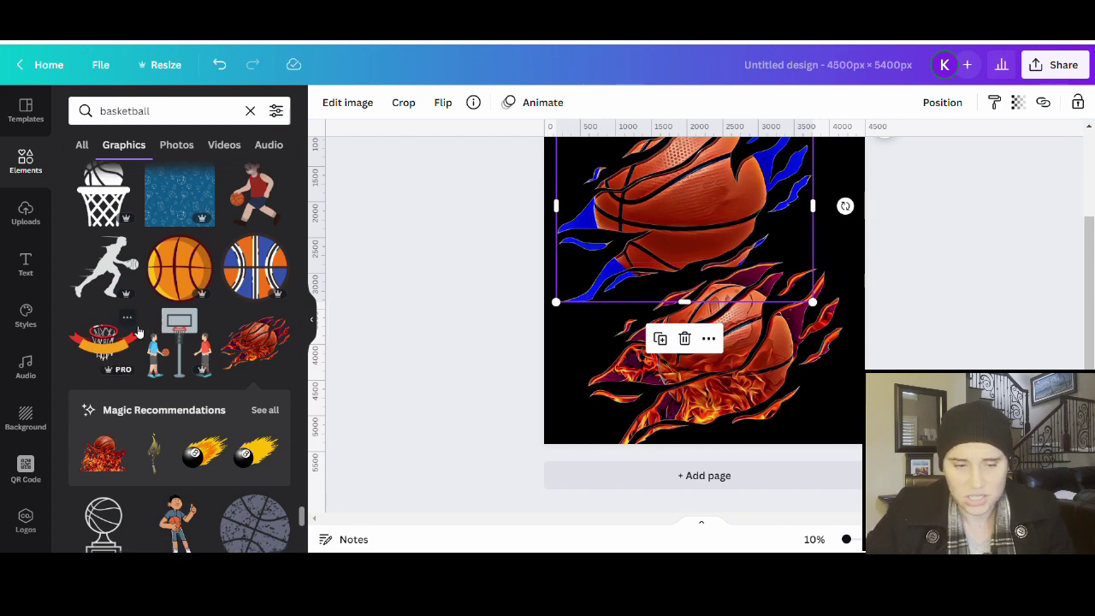
scroll(138, 331, "down", 10)
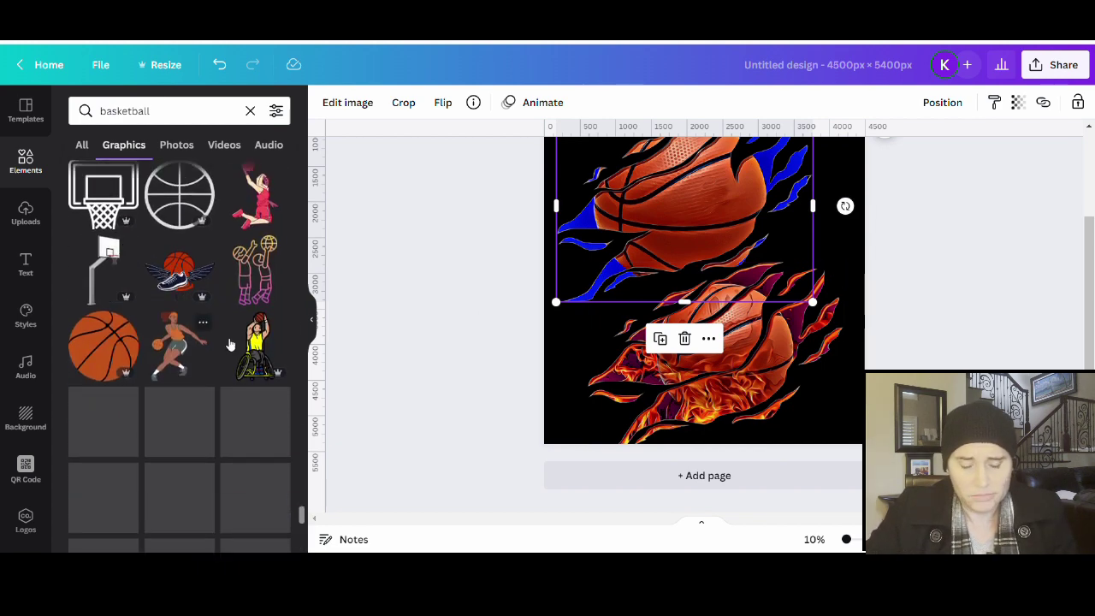
scroll(146, 374, "down", 5)
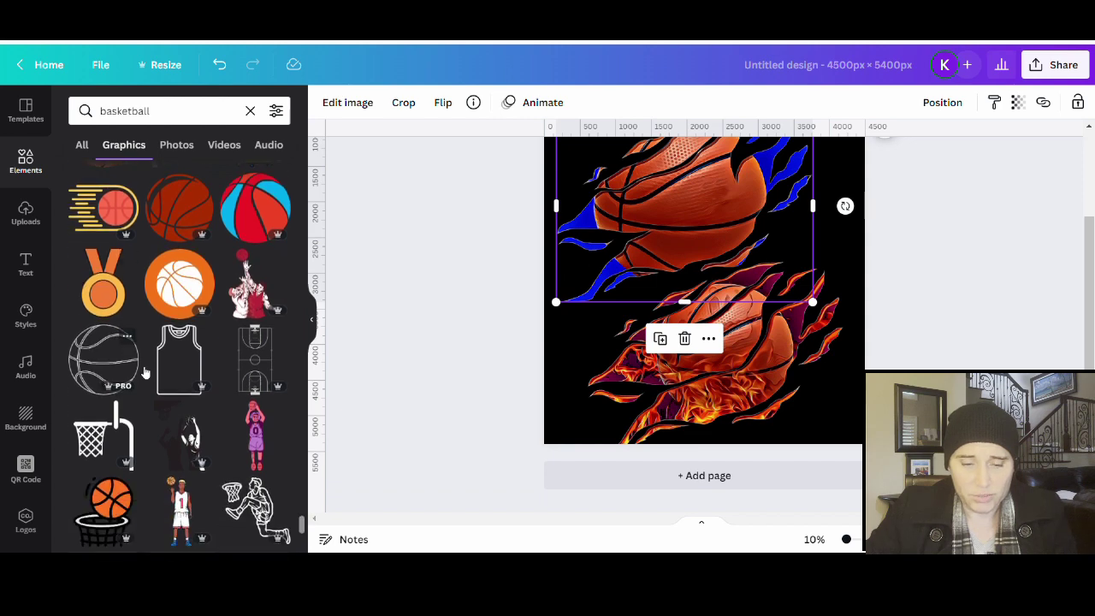
scroll(146, 374, "down", 5)
scroll(167, 368, "down", 4)
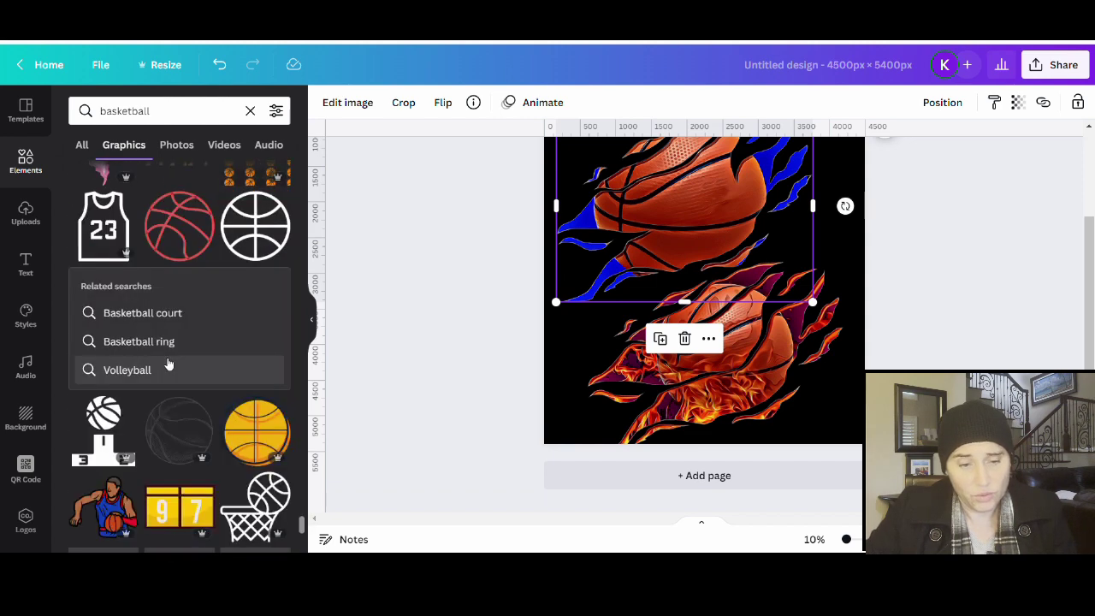
scroll(169, 363, "down", 5)
scroll(167, 362, "down", 7)
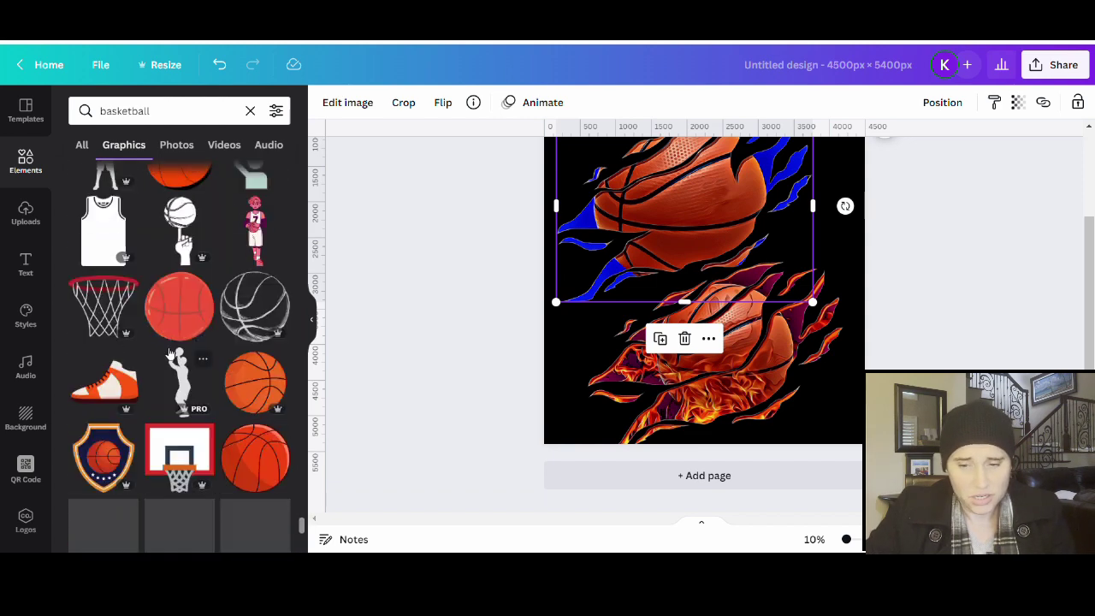
scroll(170, 355, "down", 5)
scroll(154, 362, "down", 5)
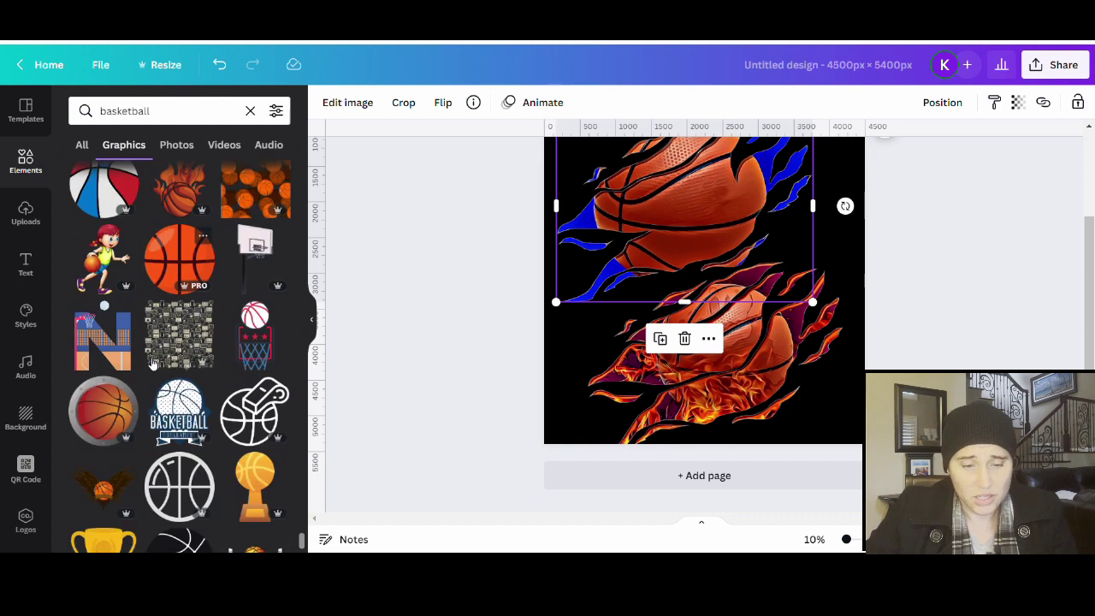
scroll(154, 367, "down", 5)
scroll(158, 385, "down", 4)
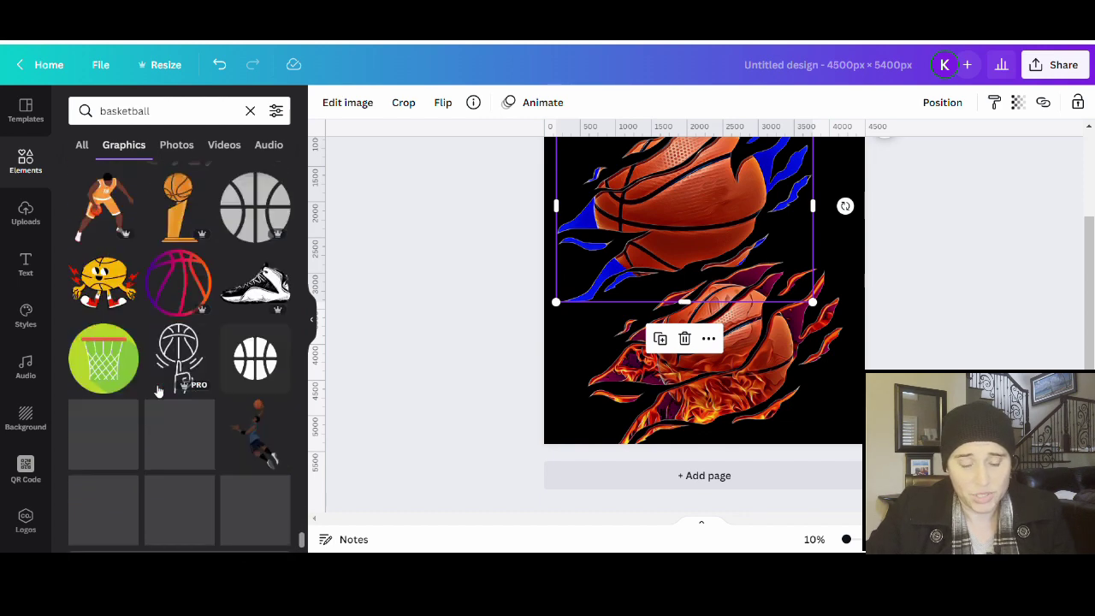
scroll(159, 390, "down", 5)
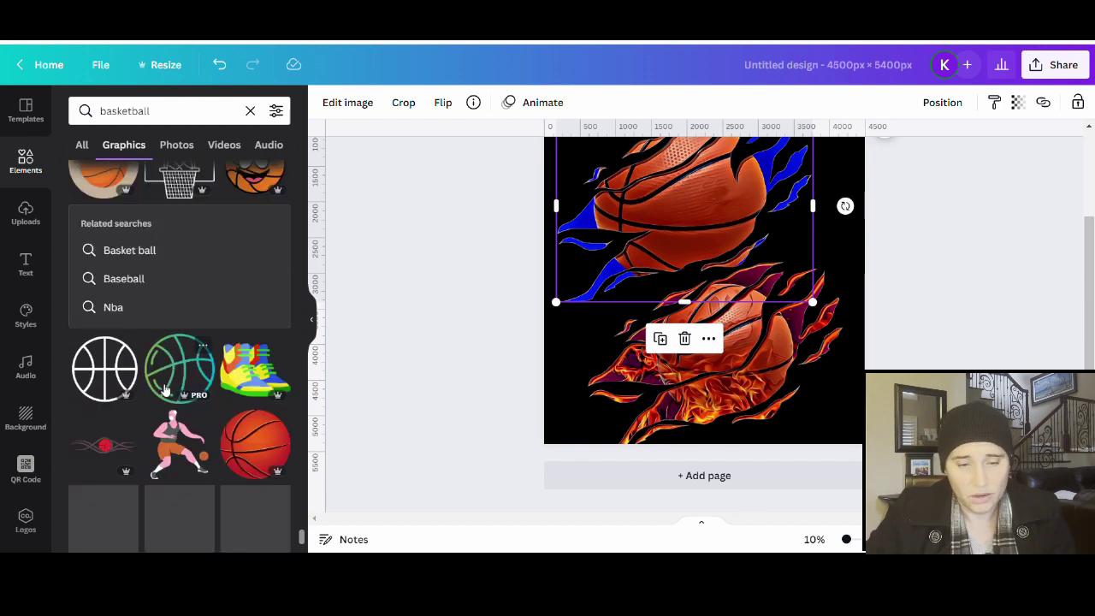
scroll(164, 385, "down", 5)
scroll(171, 383, "down", 5)
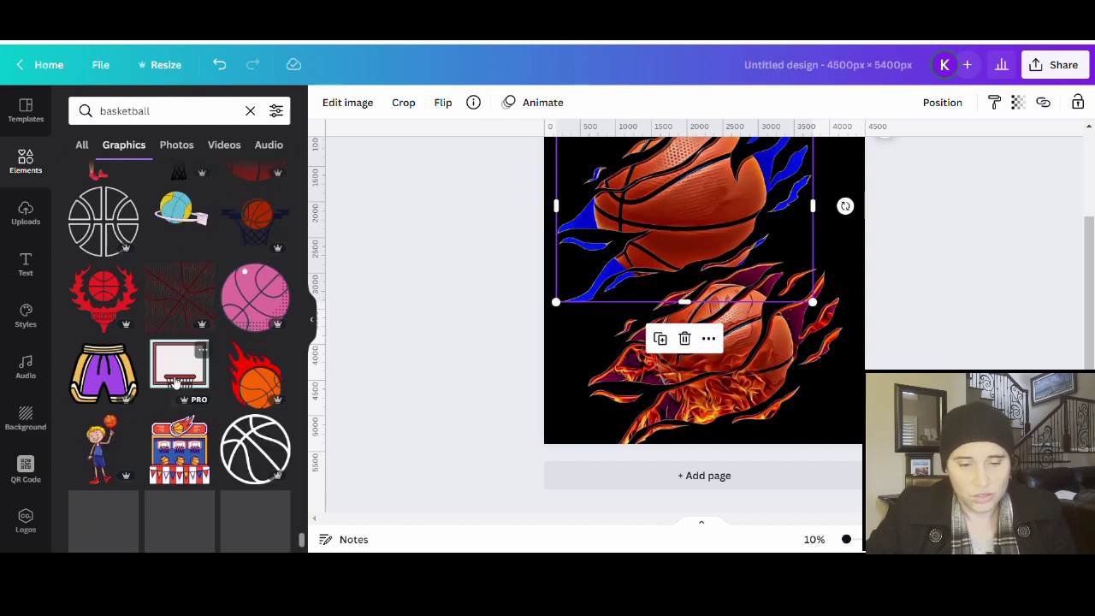
scroll(171, 384, "down", 5)
scroll(159, 385, "down", 5)
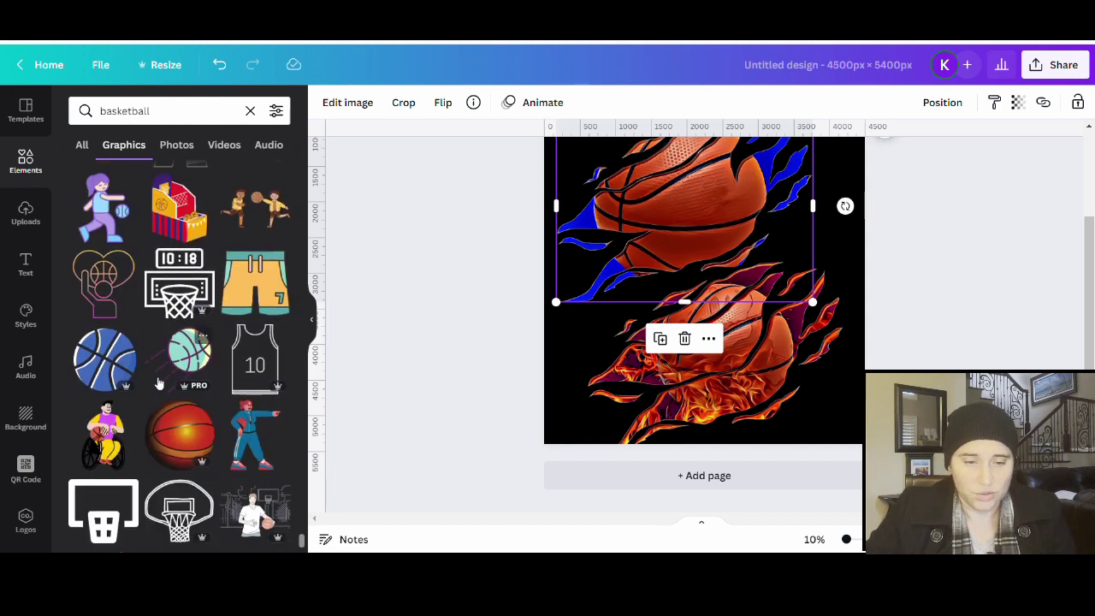
scroll(160, 384, "down", 5)
scroll(159, 384, "down", 5)
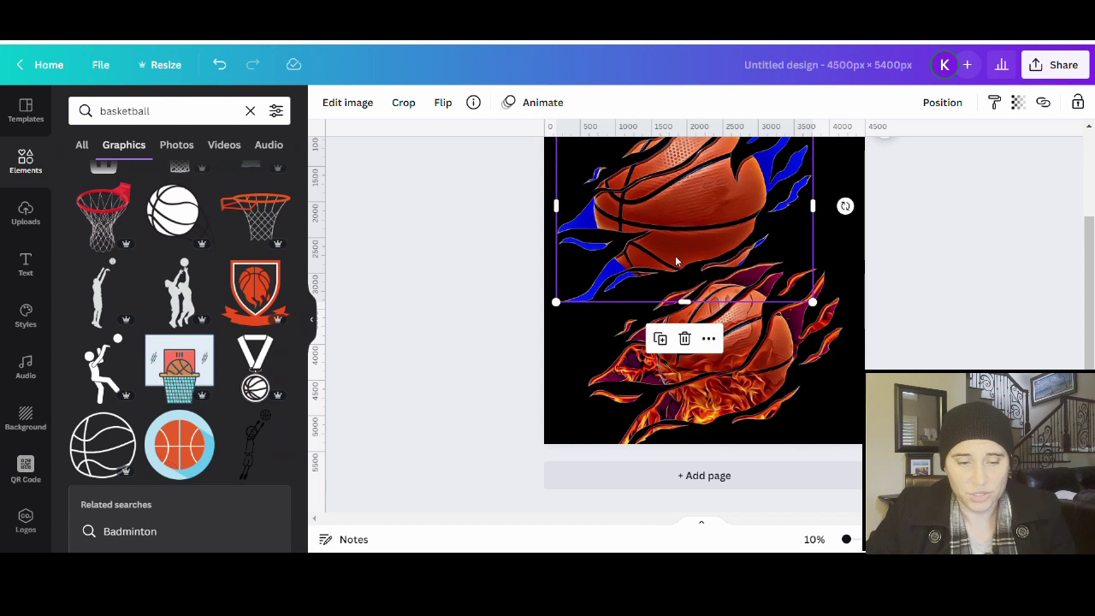
Move the blue-streaked basketball higher so it sits near the upper edge, clear of the flaming basketball
scroll(676, 261, "up", 3)
left_click_drag(676, 261, 690, 233)
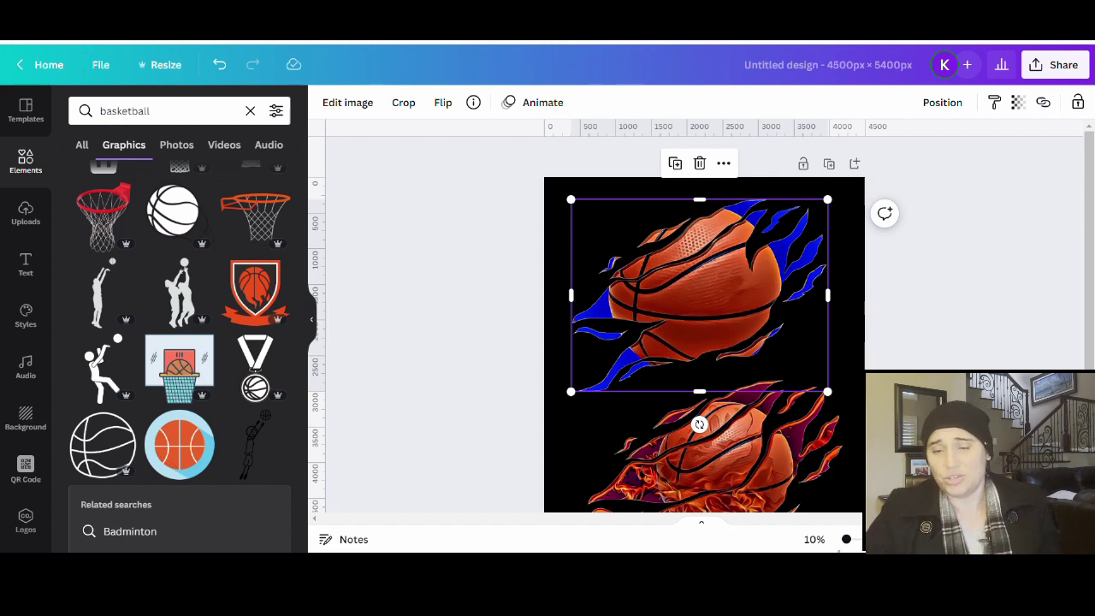
scroll(447, 366, "down", 2)
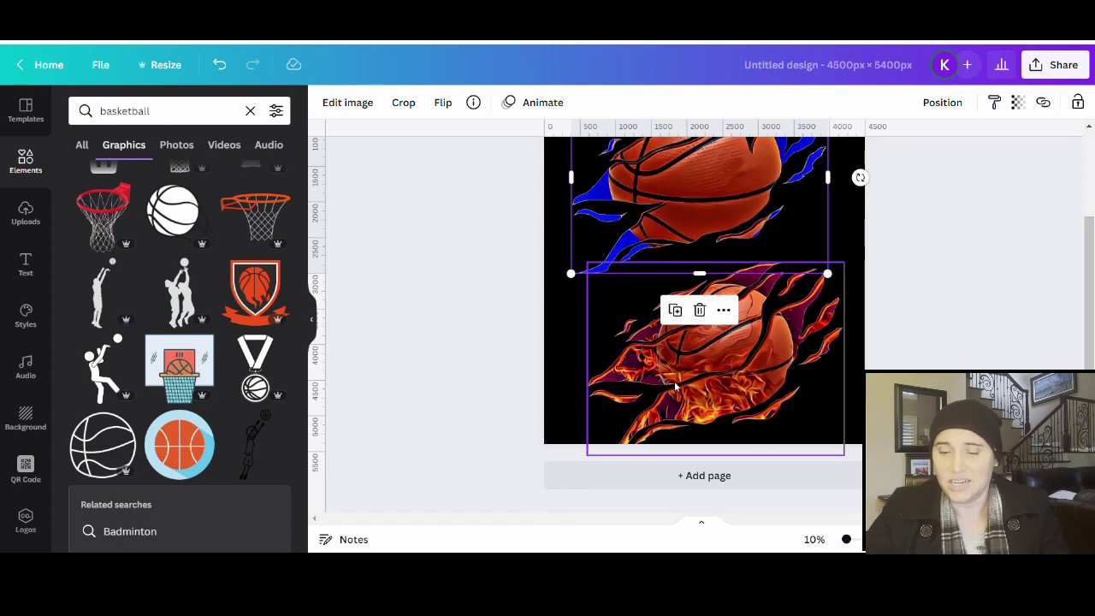
scroll(678, 422, "up", 1)
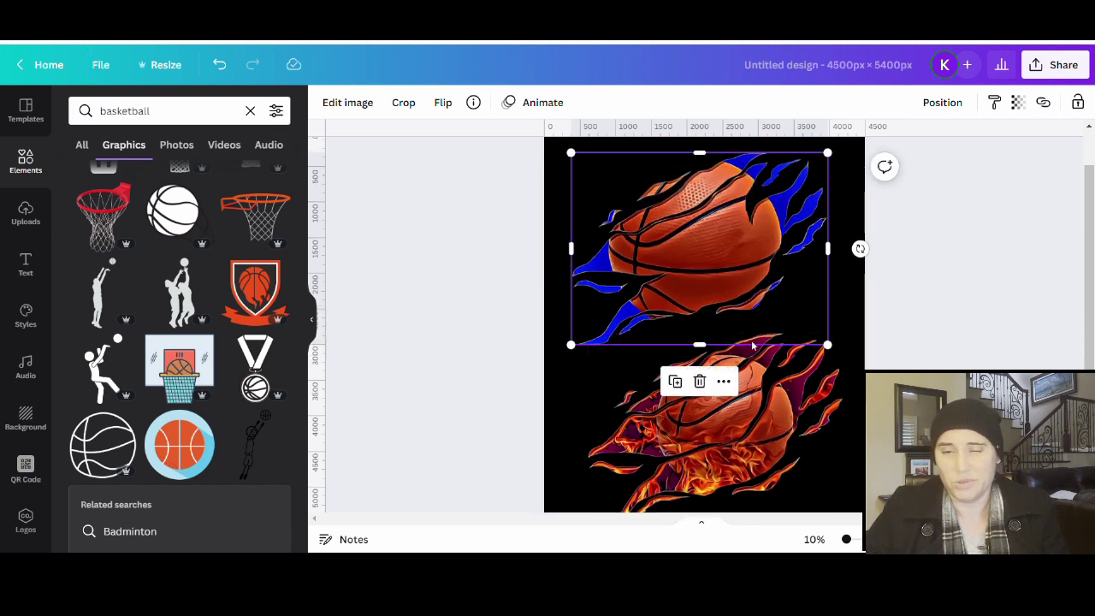
Switch the basketball search results to photos and add the photo of a ball surrounded by water splashes and fire
scroll(183, 215, "down", 5)
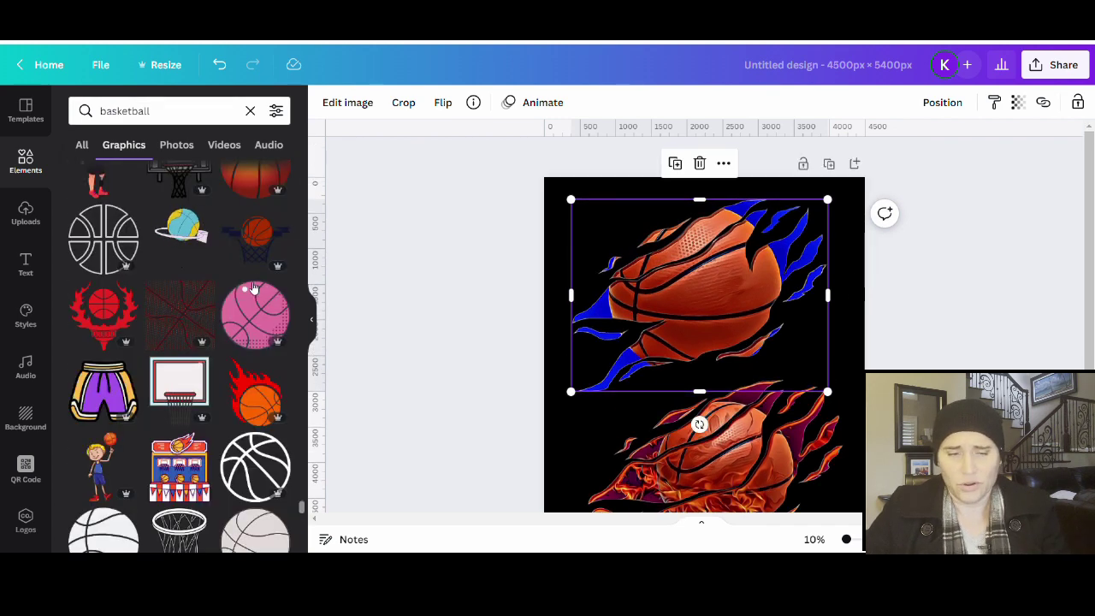
scroll(180, 227, "up", 1)
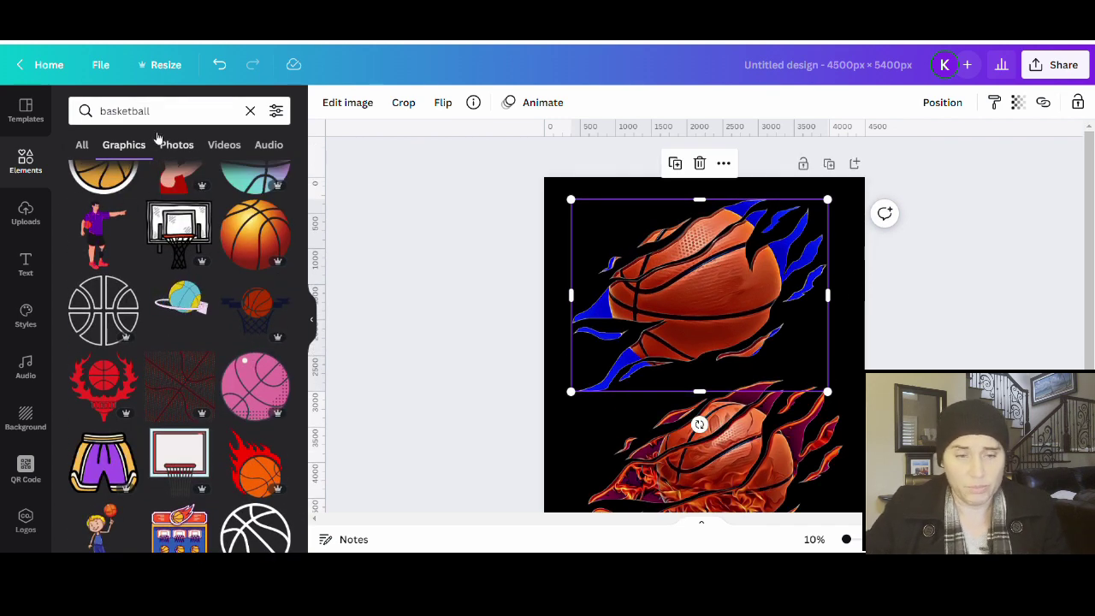
left_click(183, 147)
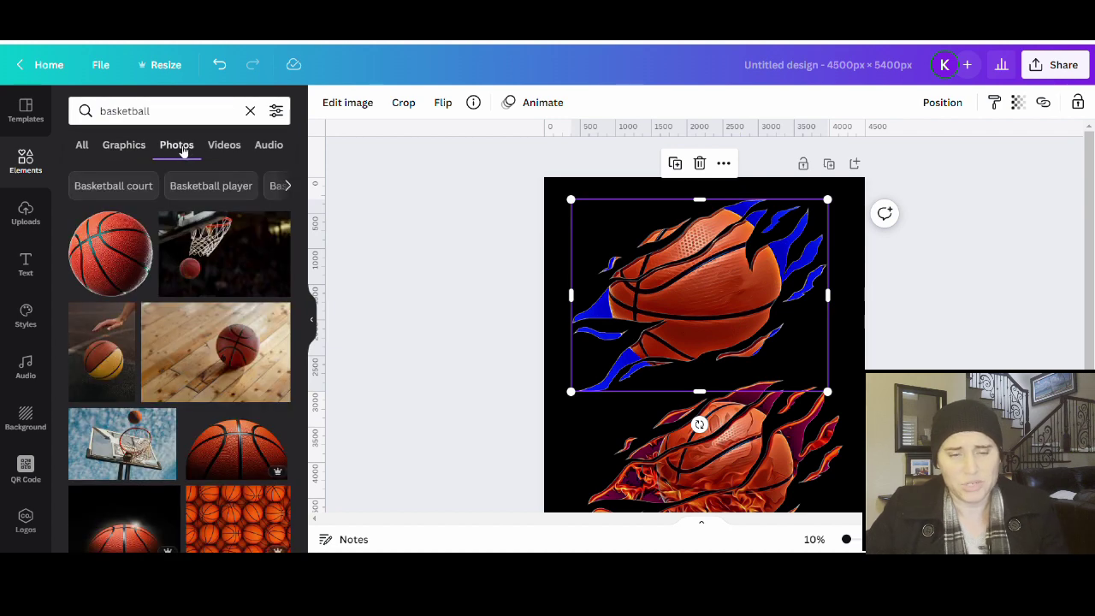
scroll(206, 241, "down", 3)
scroll(205, 241, "down", 4)
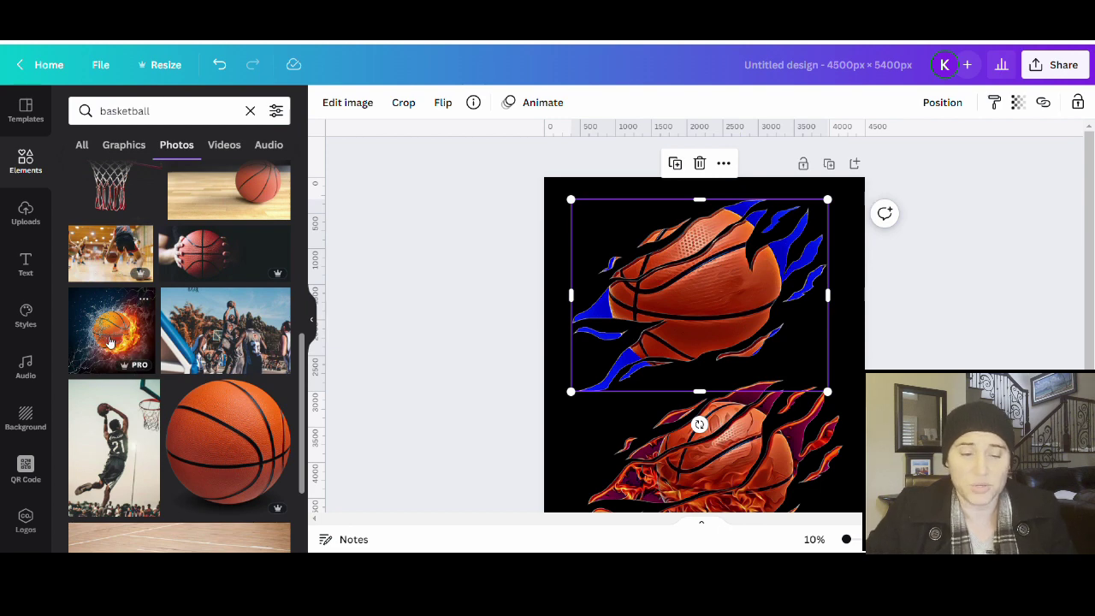
left_click(110, 342)
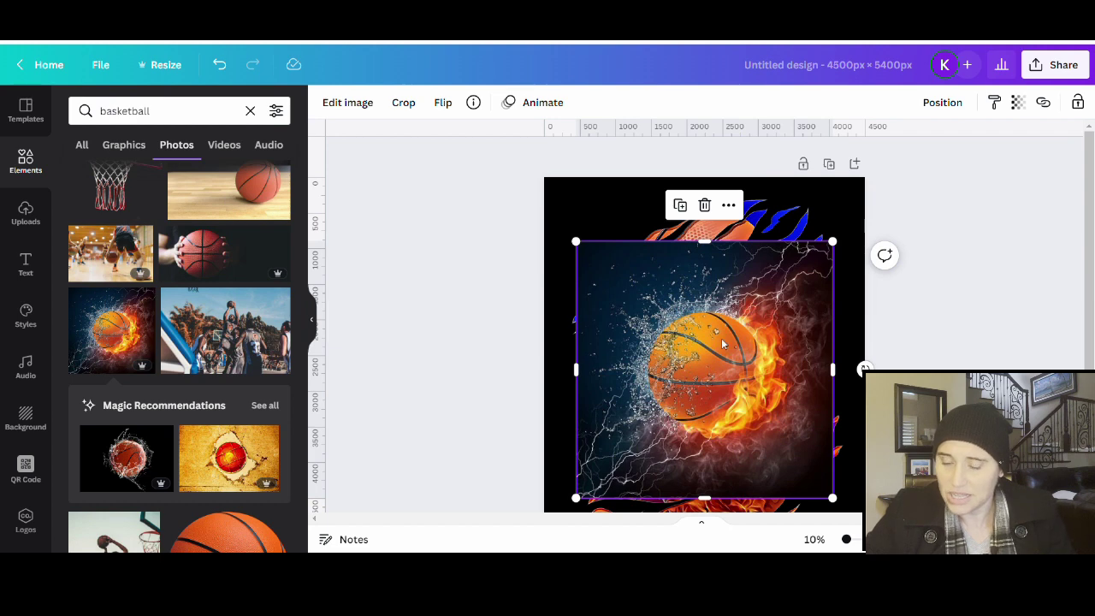
Reposition the fire-and-water basketball photo over the upper part of the page and collapse the elements panel
scroll(843, 353, "down", 2)
left_click_drag(737, 346, 711, 222)
left_click_drag(768, 254, 768, 168)
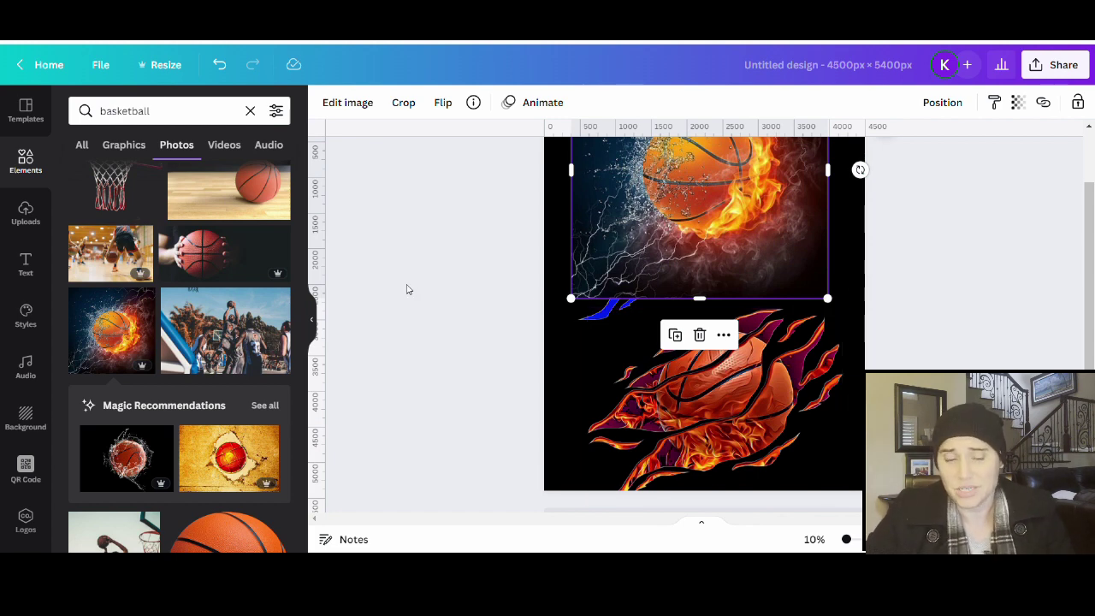
left_click(312, 325)
left_click(254, 300)
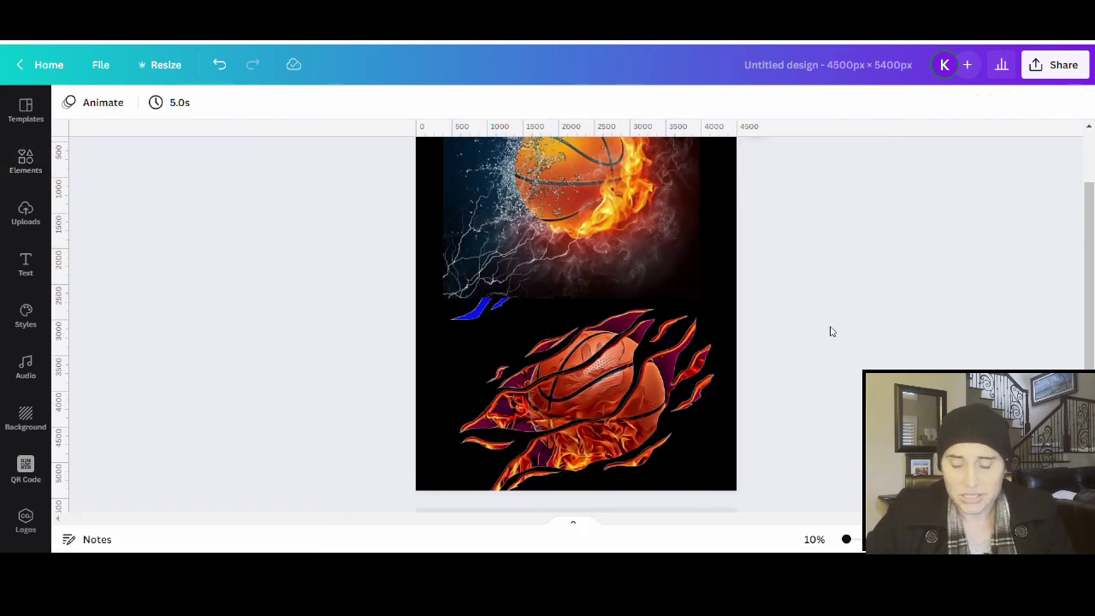
scroll(694, 340, "up", 2)
left_click_drag(585, 219, 591, 299)
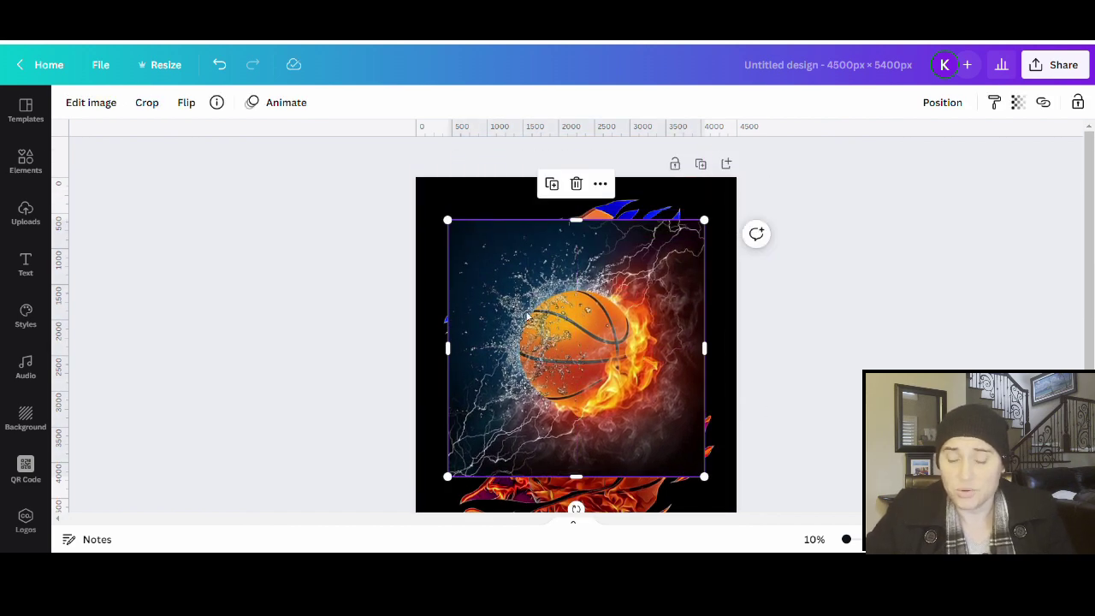
Add a second page and move the fire-and-water basketball photo onto it
scroll(528, 317, "down", 2)
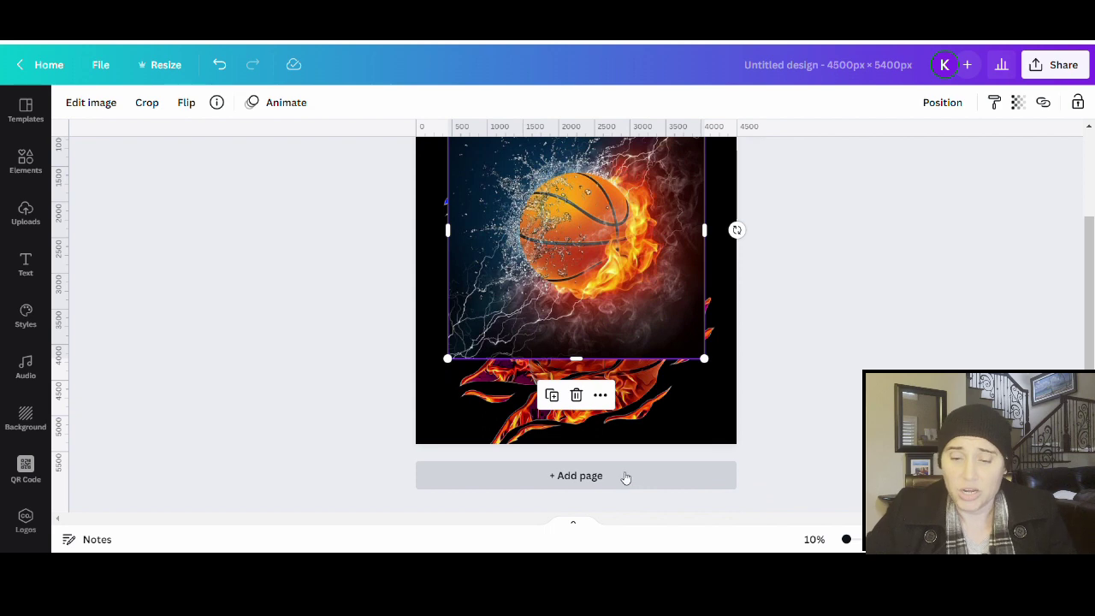
left_click(625, 477)
scroll(621, 425, "up", 3)
left_click_drag(607, 203, 566, 427)
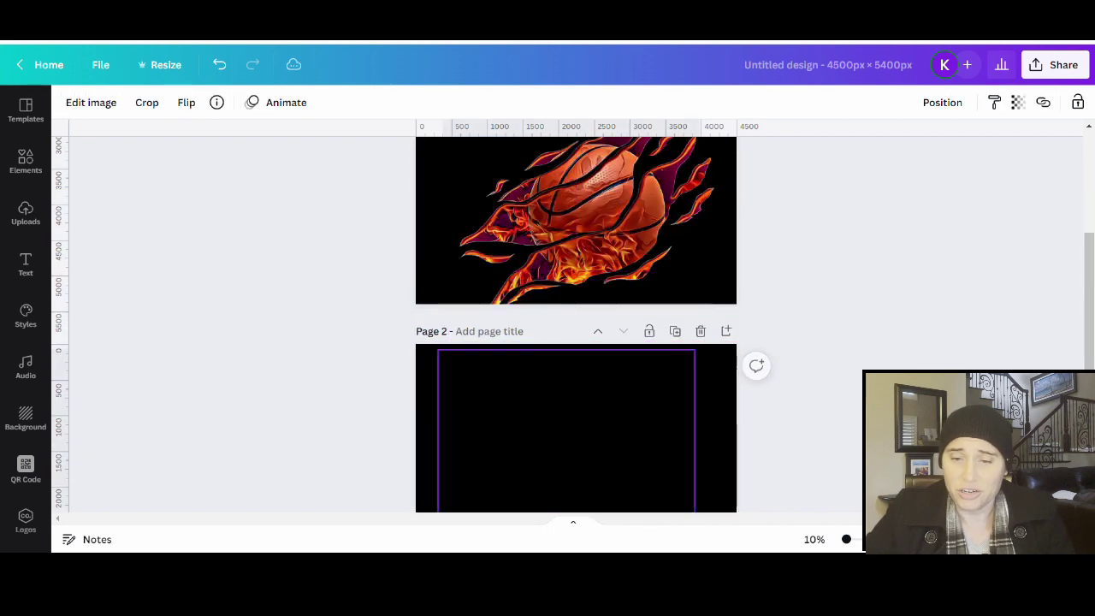
Delete the blue-streaked basketball from page 1
scroll(689, 322, "up", 2)
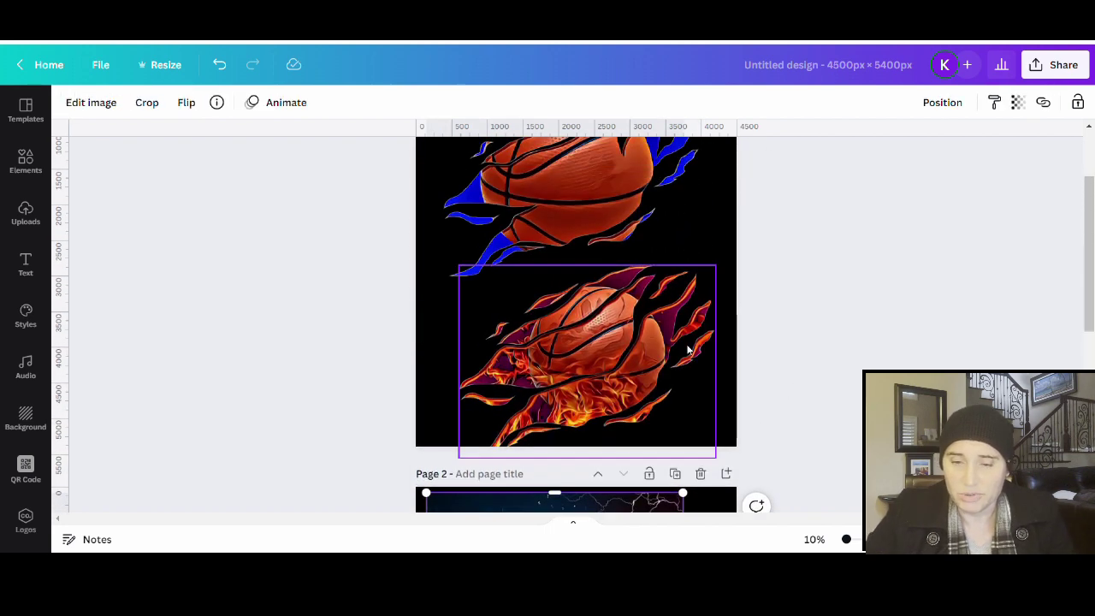
left_click(599, 190)
key("Delete")
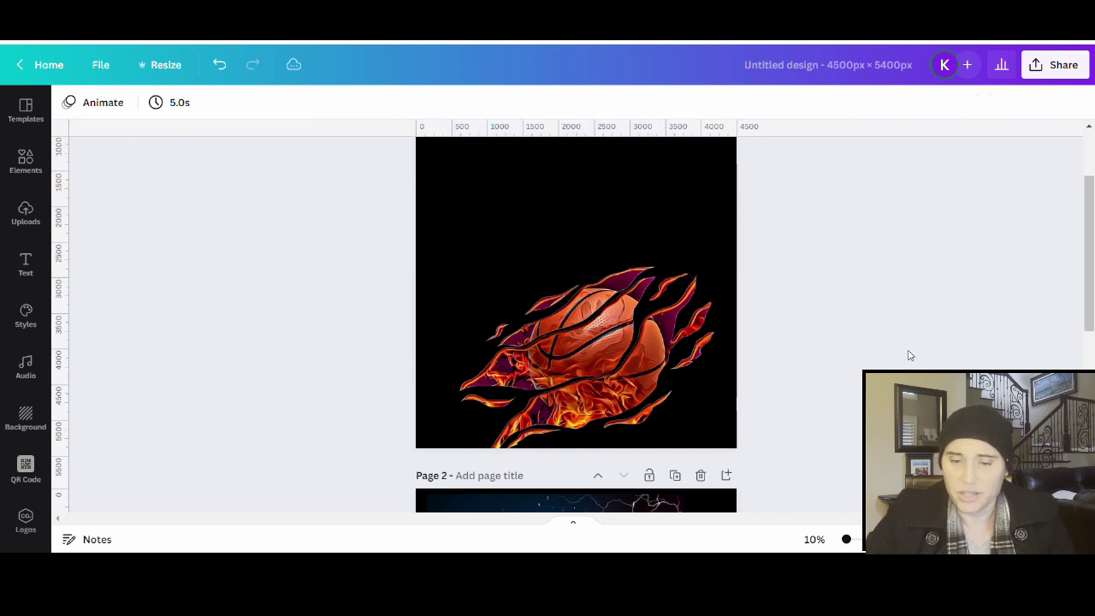
Move the flaming basketball to the upper part of page 1, enlarge it to nearly the page width and centre it horizontally
scroll(770, 376, "up", 1)
left_click_drag(638, 381, 625, 210)
scroll(710, 416, "up", 1)
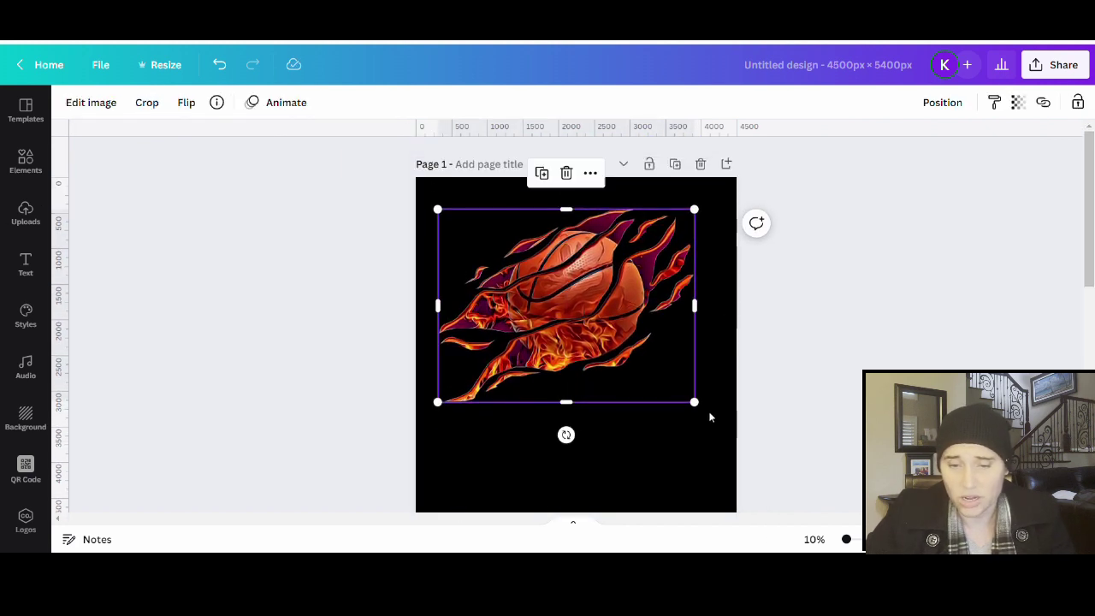
left_click_drag(650, 385, 672, 366)
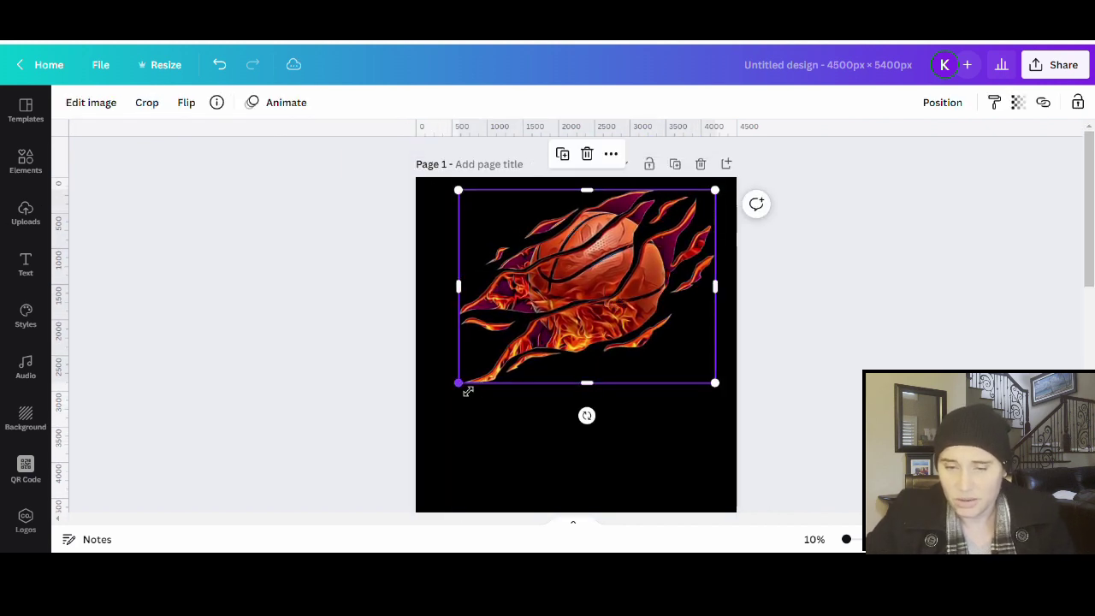
left_click_drag(468, 391, 437, 418)
left_click(677, 485)
left_click_drag(553, 283, 563, 284)
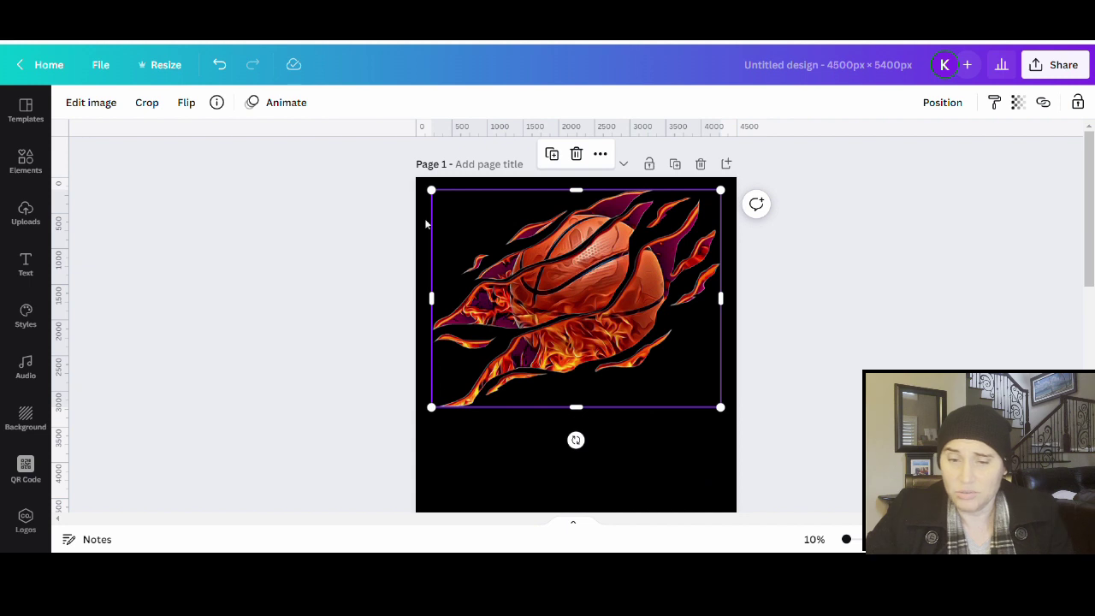
Title the design "torn basketball"
left_click(821, 66)
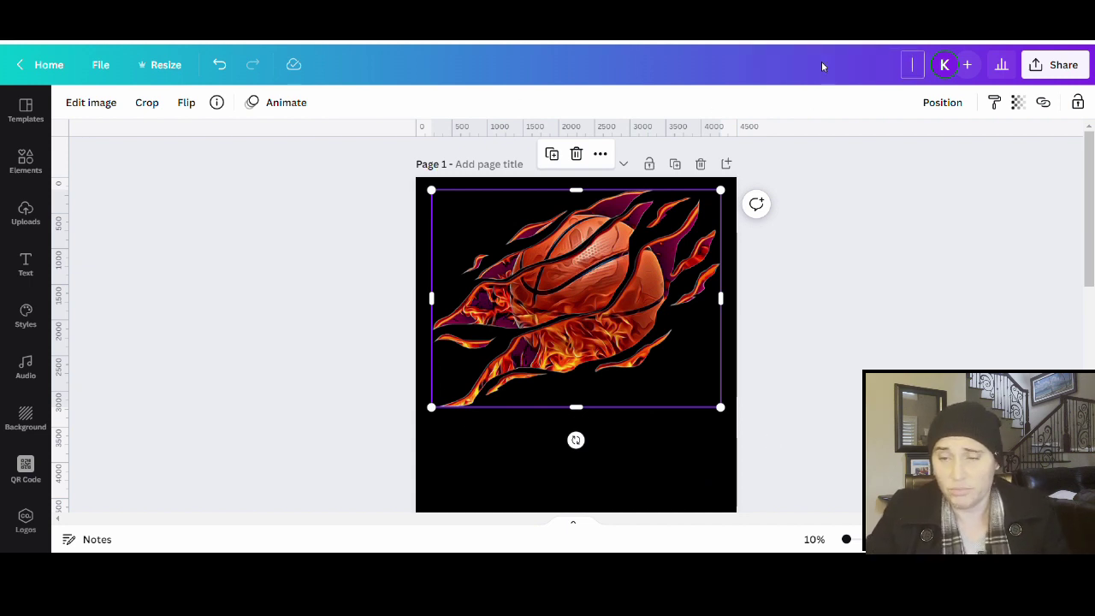
type("to")
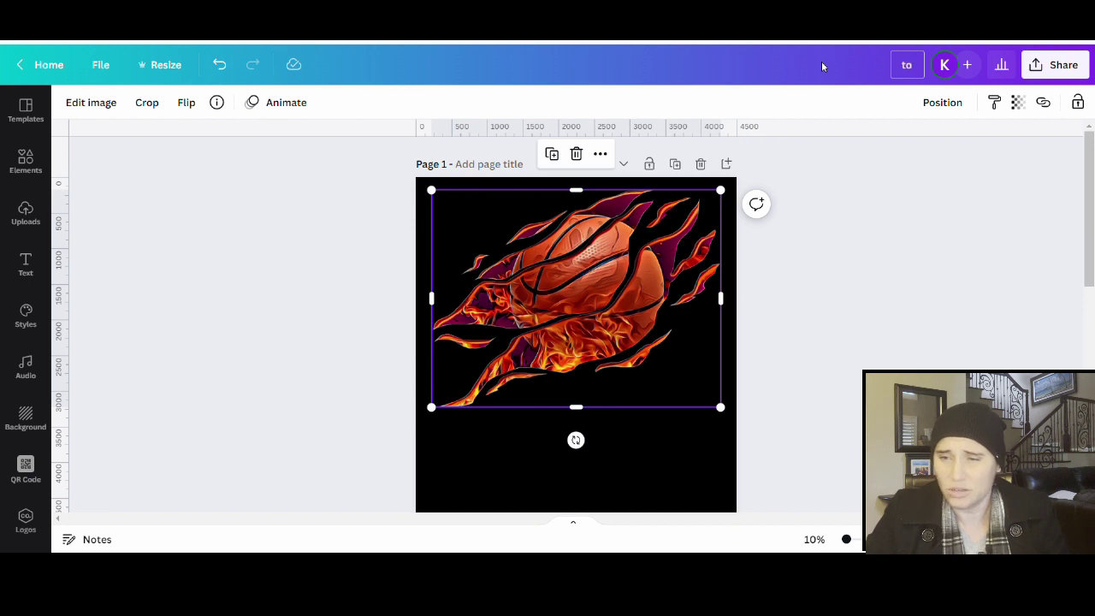
type("rn ba")
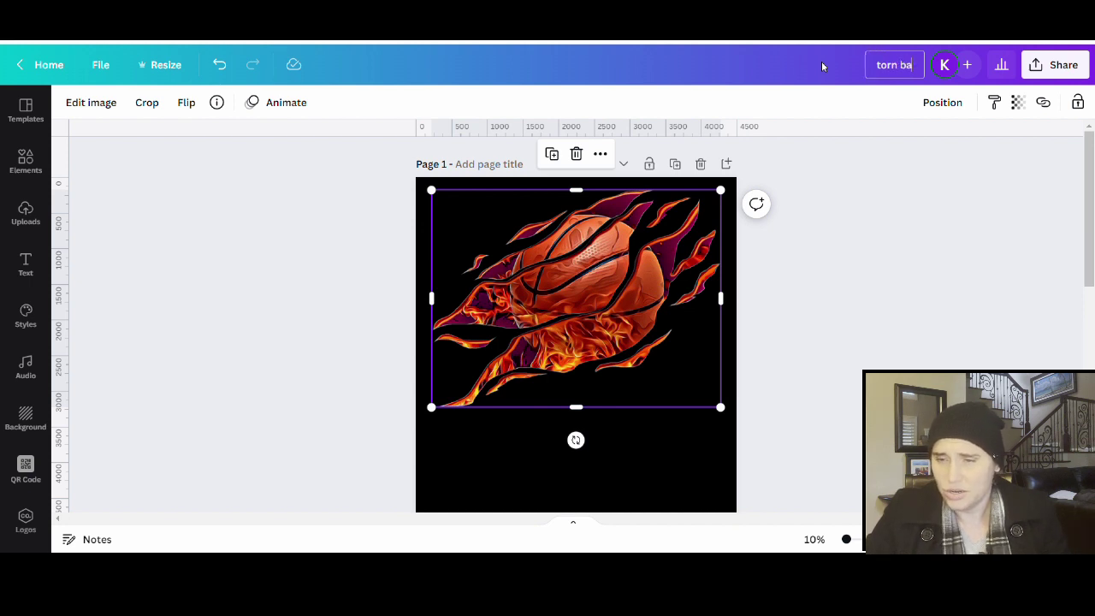
type("sketball")
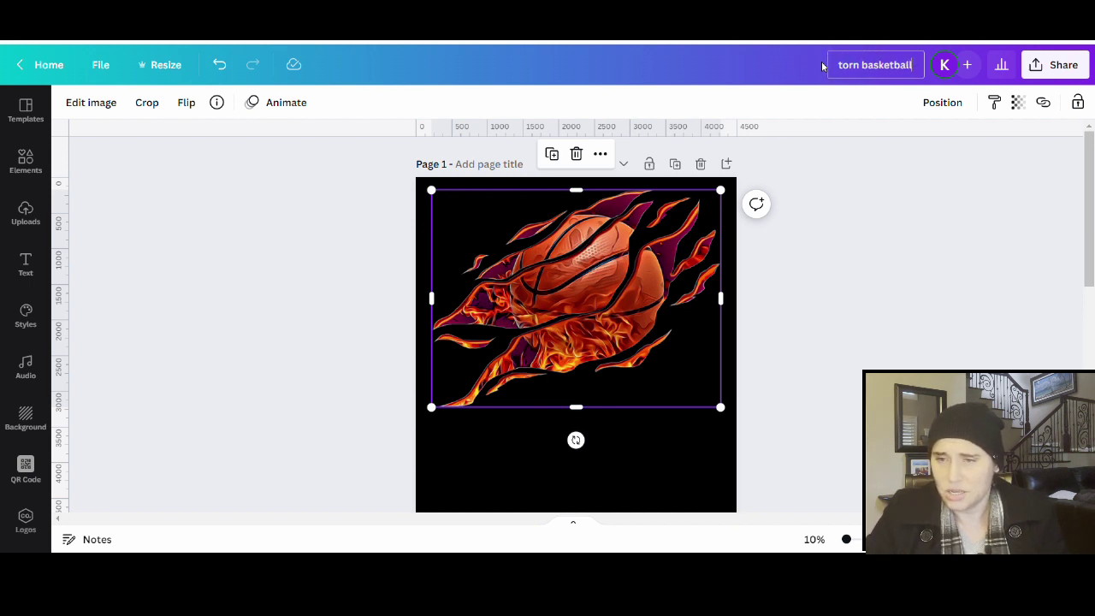
Extend the design title to "torn basketball frame" and download only page 1 as a PNG with a transparent background
type(" frame")
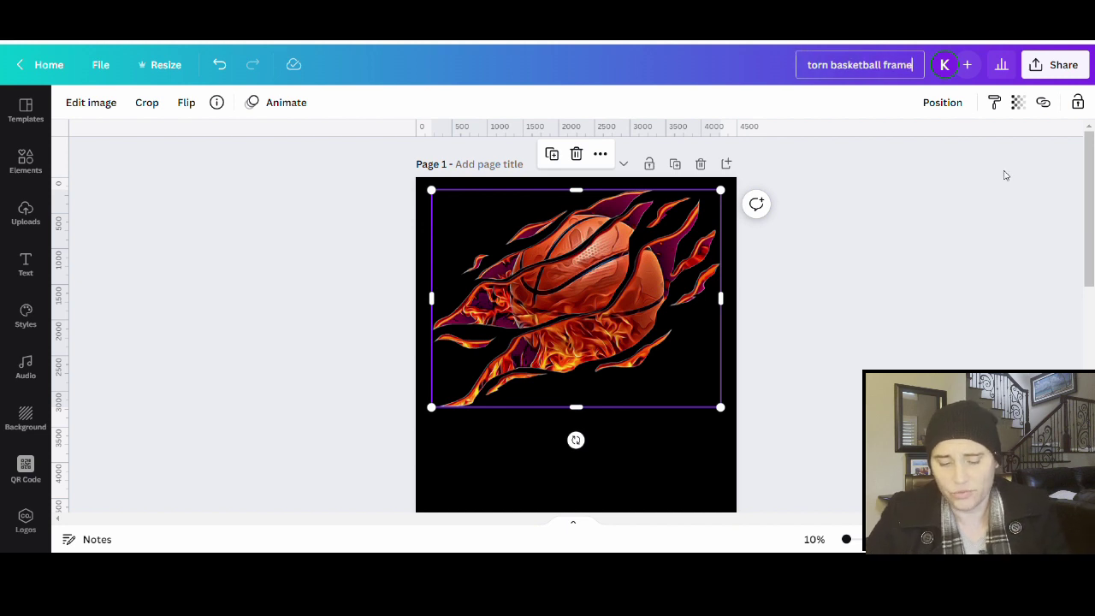
left_click(1061, 65)
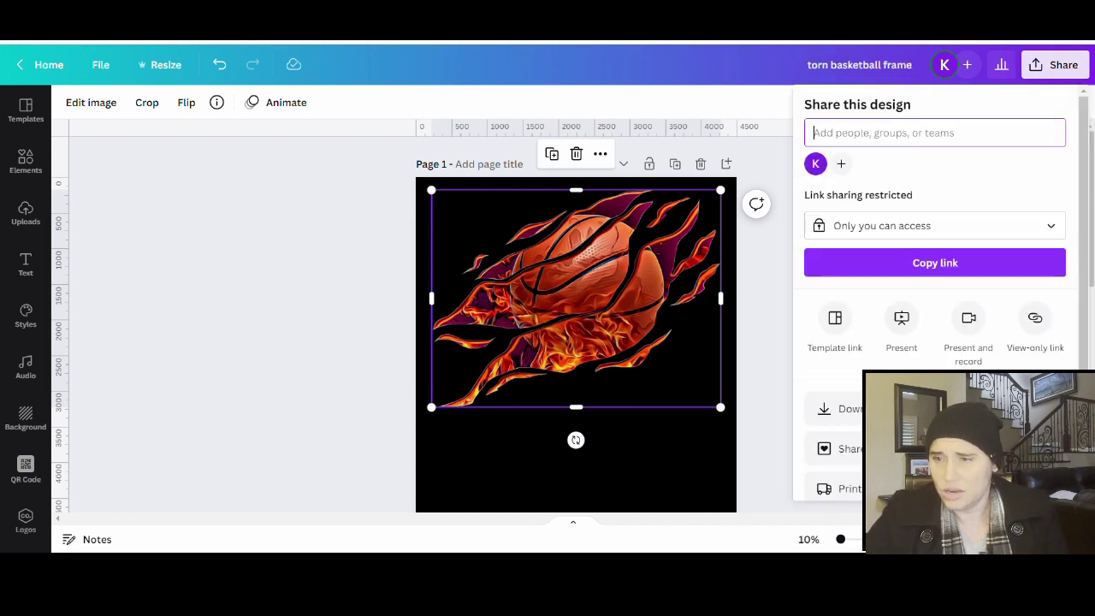
left_click(831, 409)
left_click(885, 251)
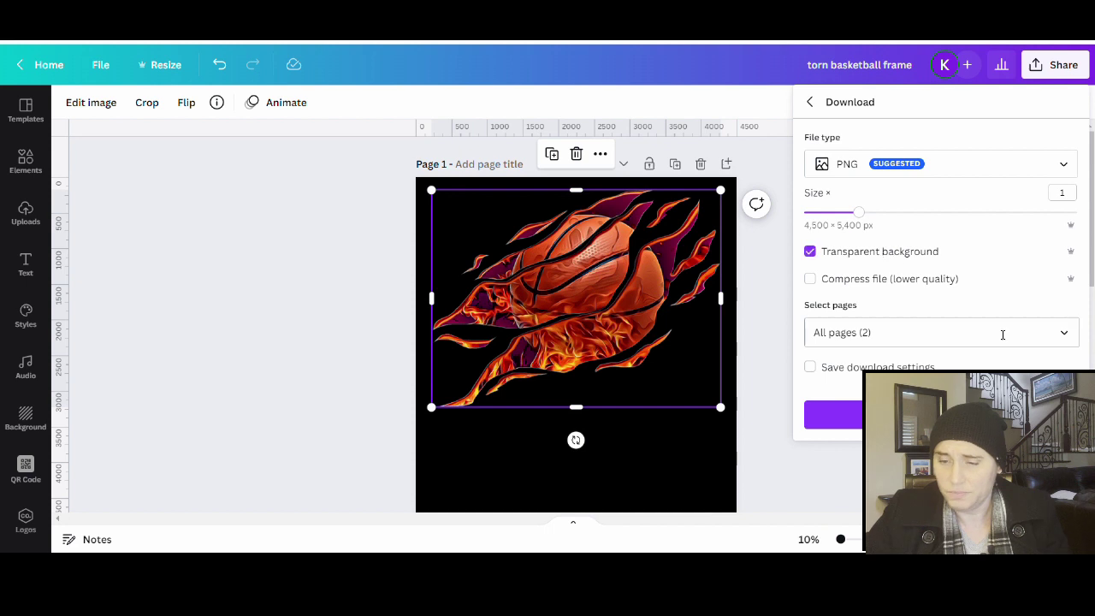
left_click(1065, 335)
left_click(838, 373)
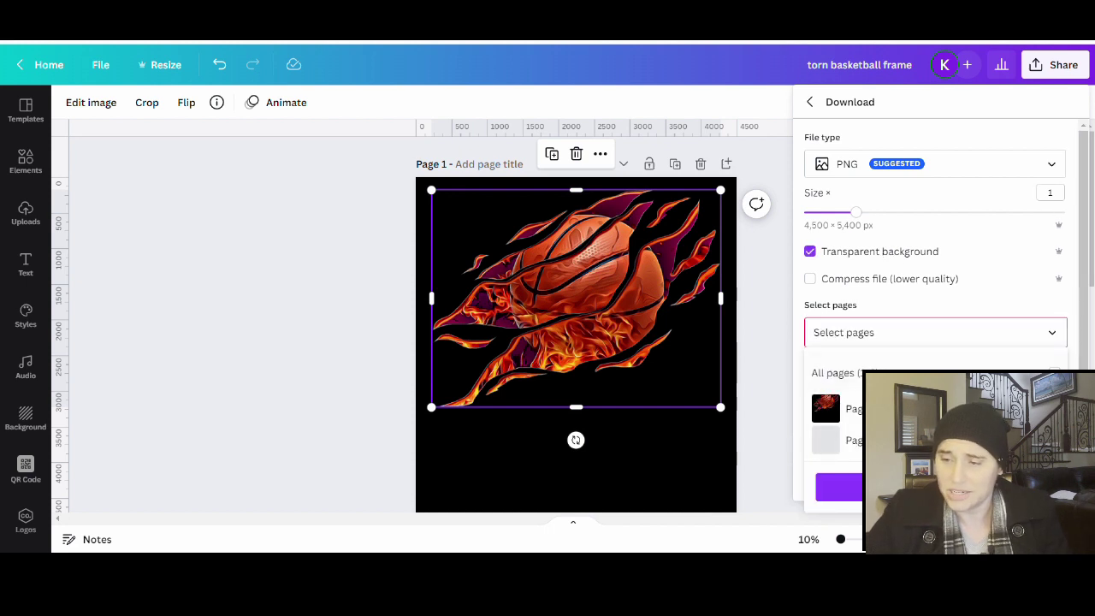
left_click(854, 408)
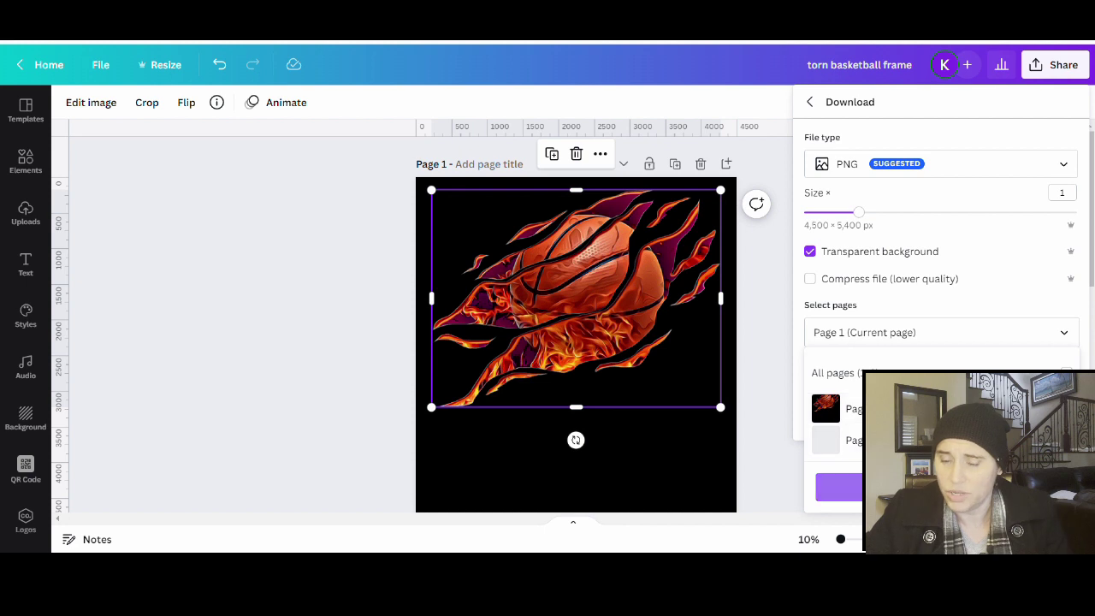
key("Escape")
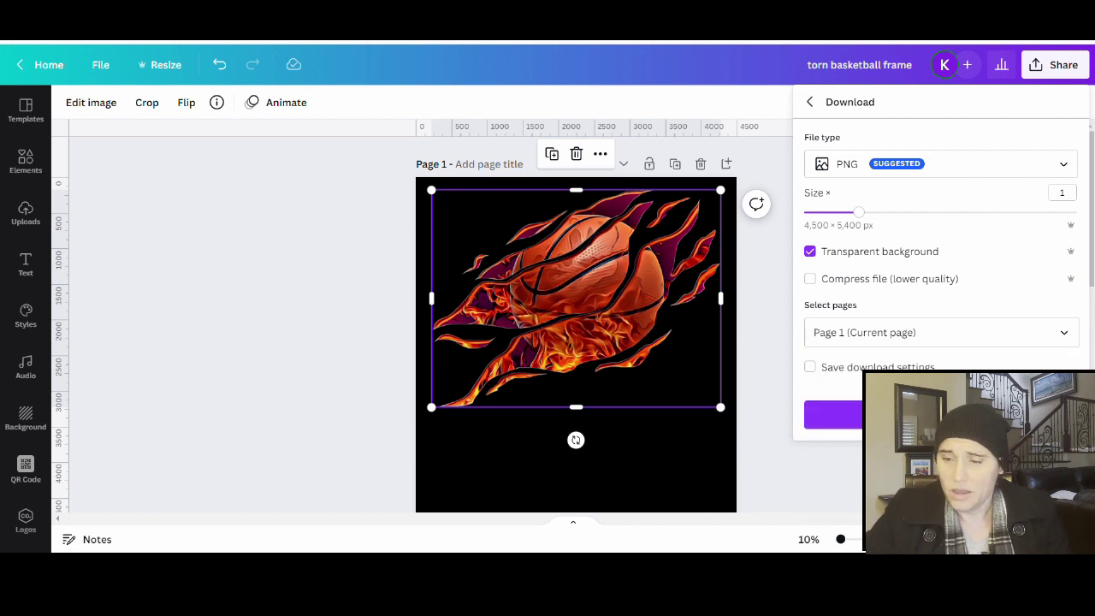
left_click(834, 414)
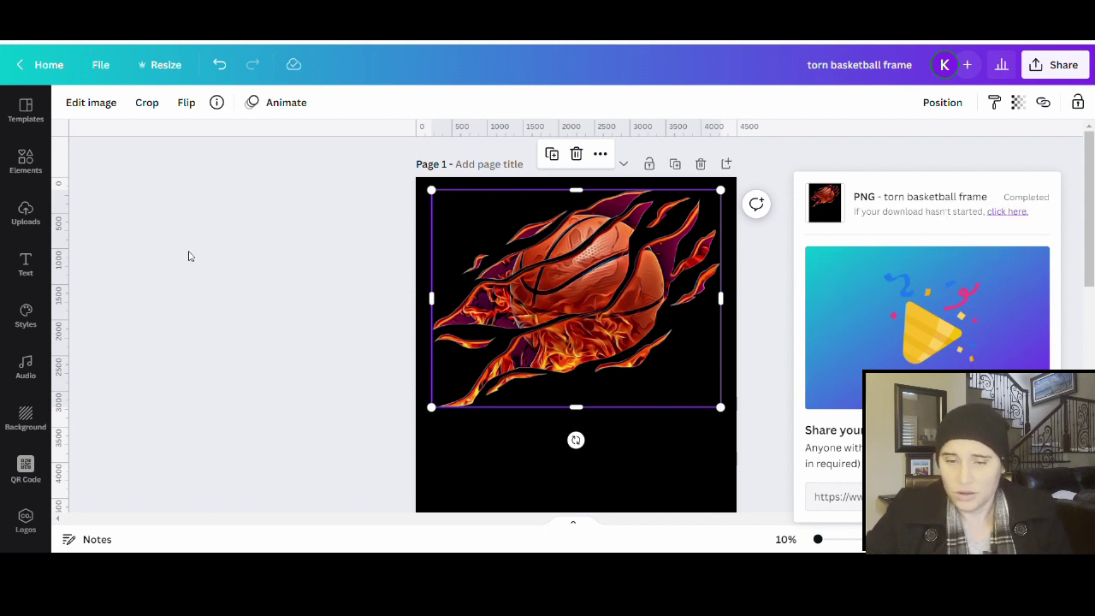
Move the fire-and-water basketball photo from page 2 to page 1, over the torn basketball
left_click(337, 357)
scroll(388, 276, "down", 5)
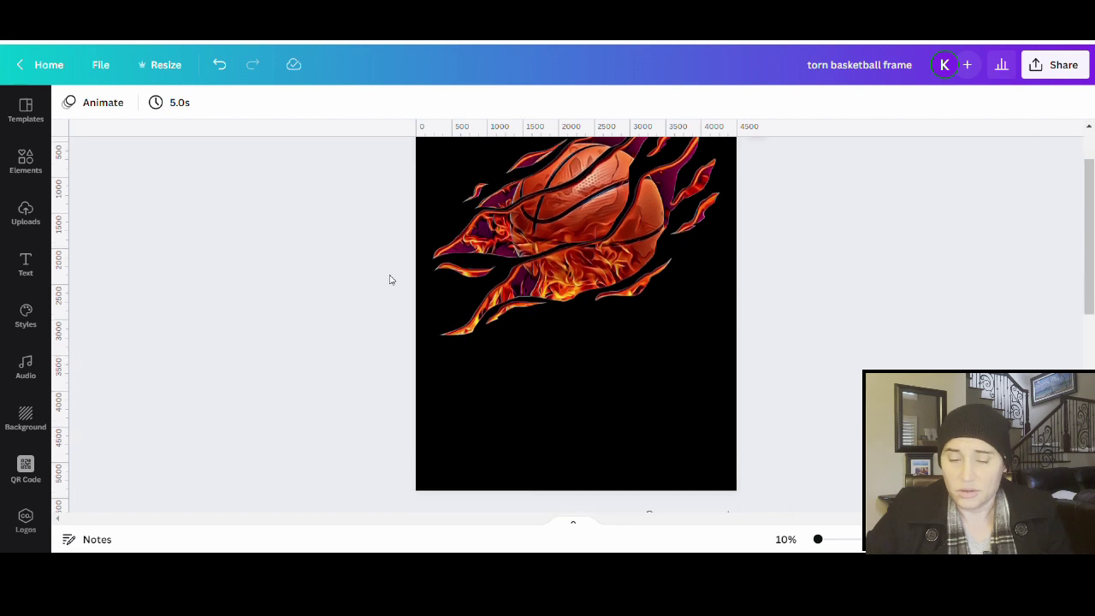
left_click_drag(571, 475, 582, 217)
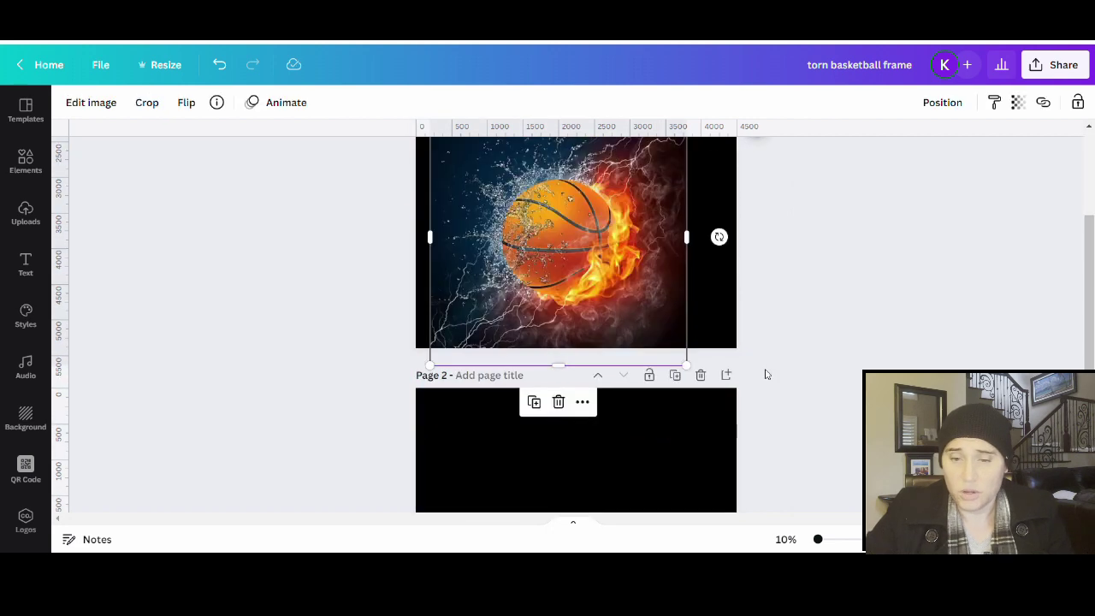
scroll(650, 357, "up", 4)
left_click_drag(562, 413, 590, 254)
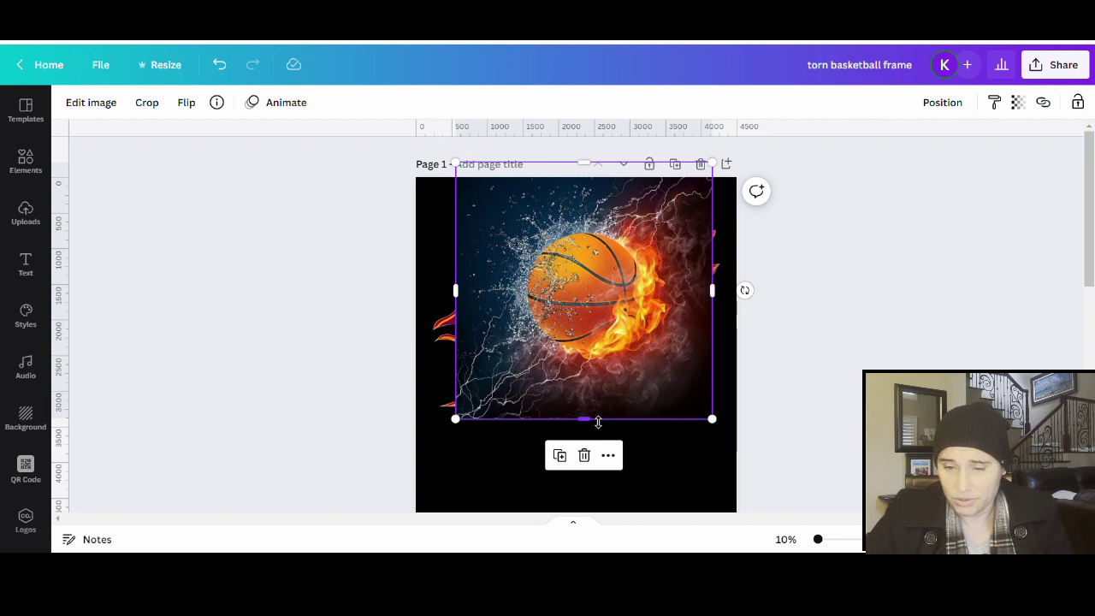
Crop the photo's upper and lower edges, enlarge it beyond the page width and centre it over the upper part of page 1
left_click_drag(598, 422, 595, 394)
left_click_drag(593, 166, 597, 196)
left_click_drag(721, 395, 832, 484)
left_click_drag(644, 350, 588, 326)
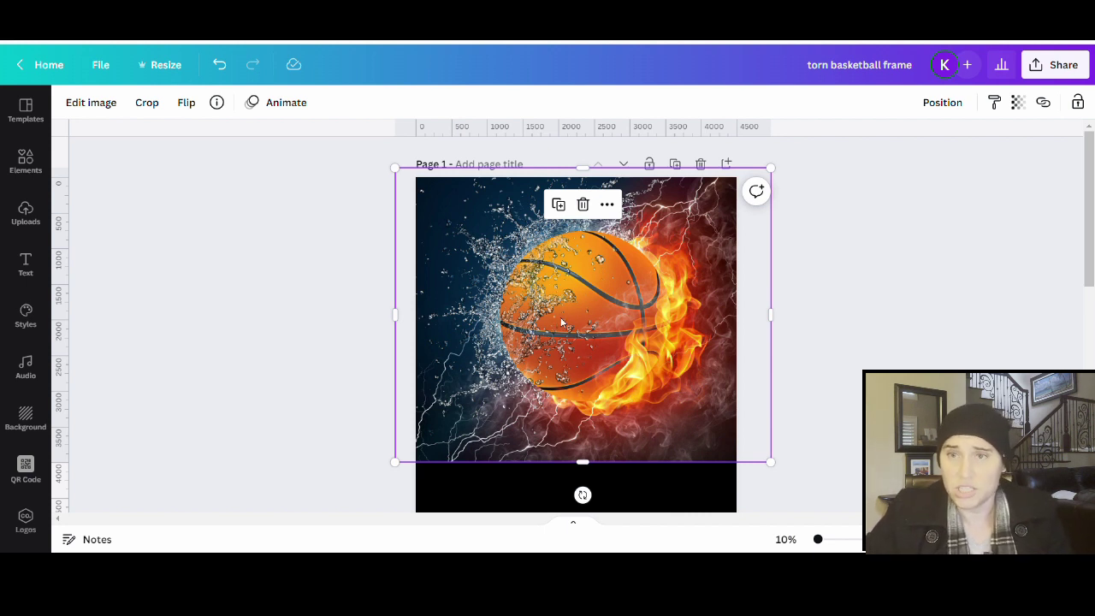
Set the photo's transparency to 61, then resize and shift it so its ball overlays the torn basketball beneath
left_click(1019, 109)
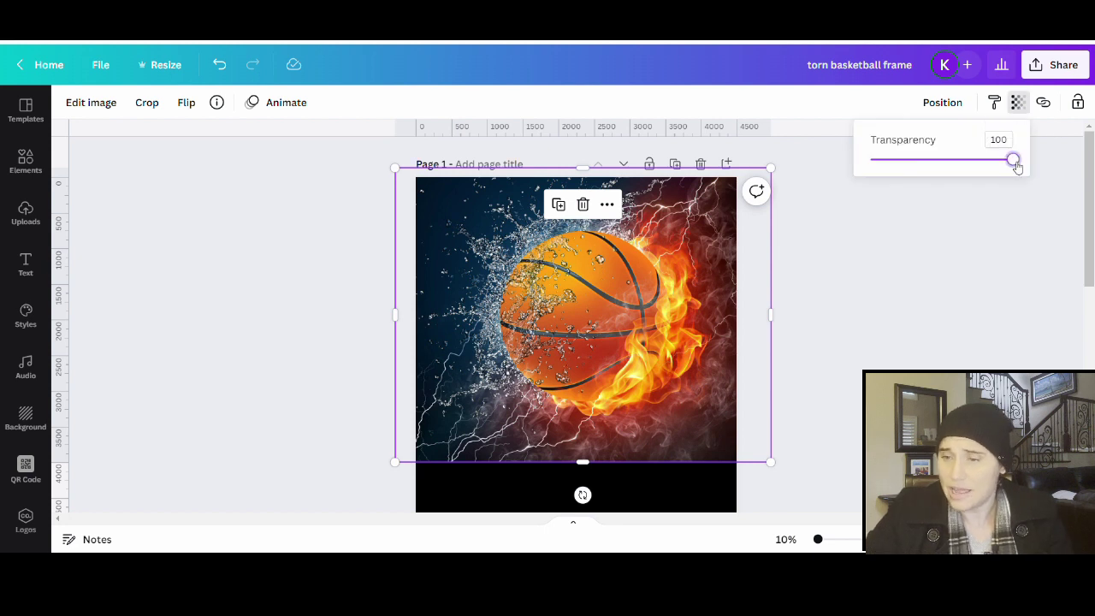
left_click_drag(1016, 167, 962, 166)
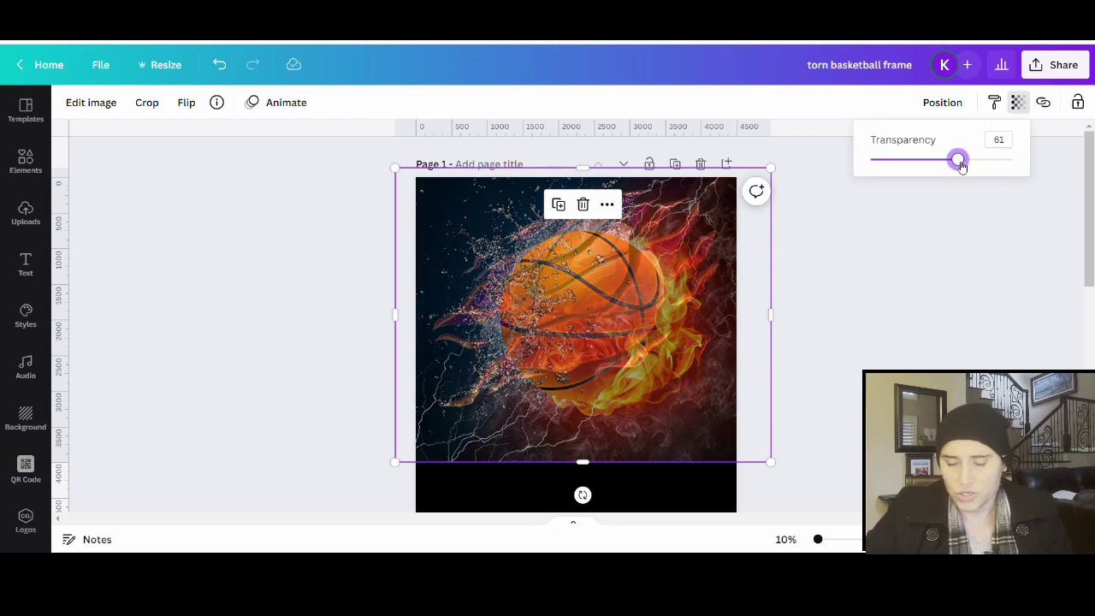
left_click_drag(626, 382, 631, 358)
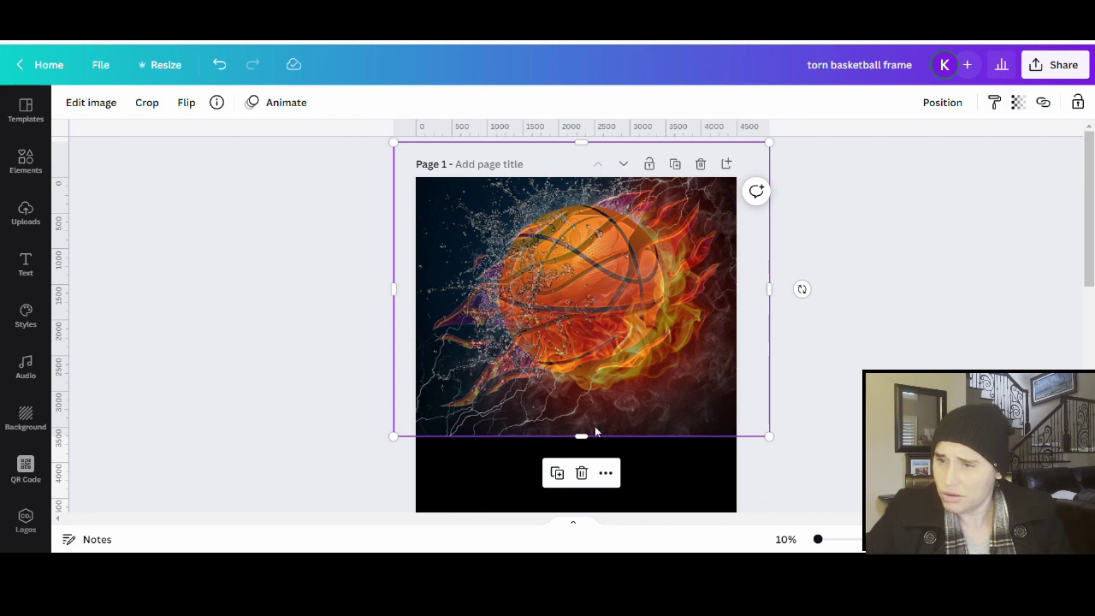
left_click_drag(770, 437, 664, 399)
left_click_drag(556, 318, 586, 329)
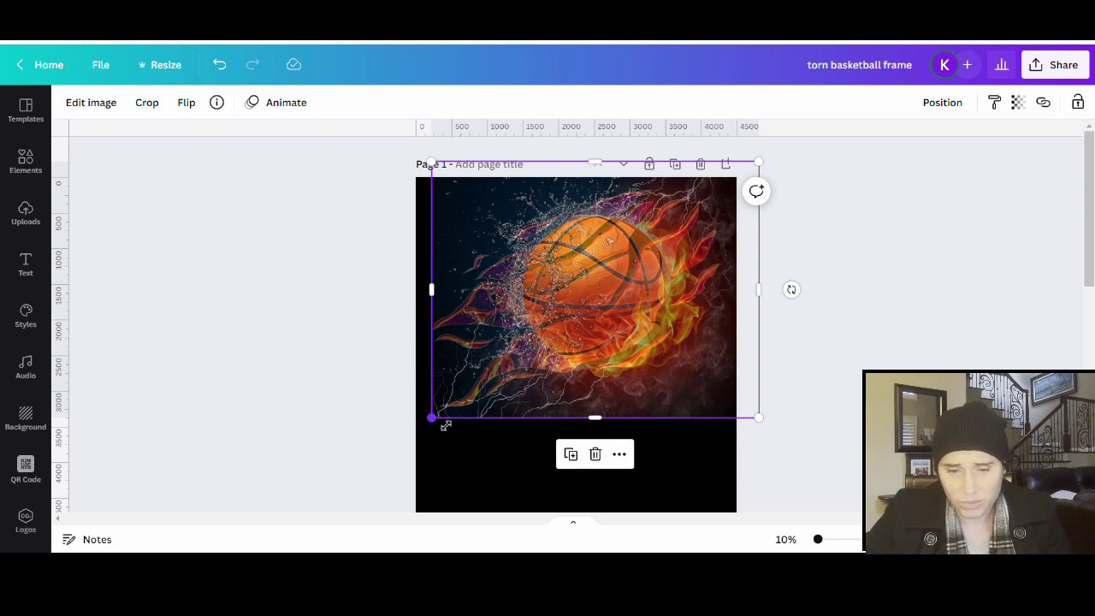
left_click_drag(438, 425, 428, 434)
left_click(361, 428)
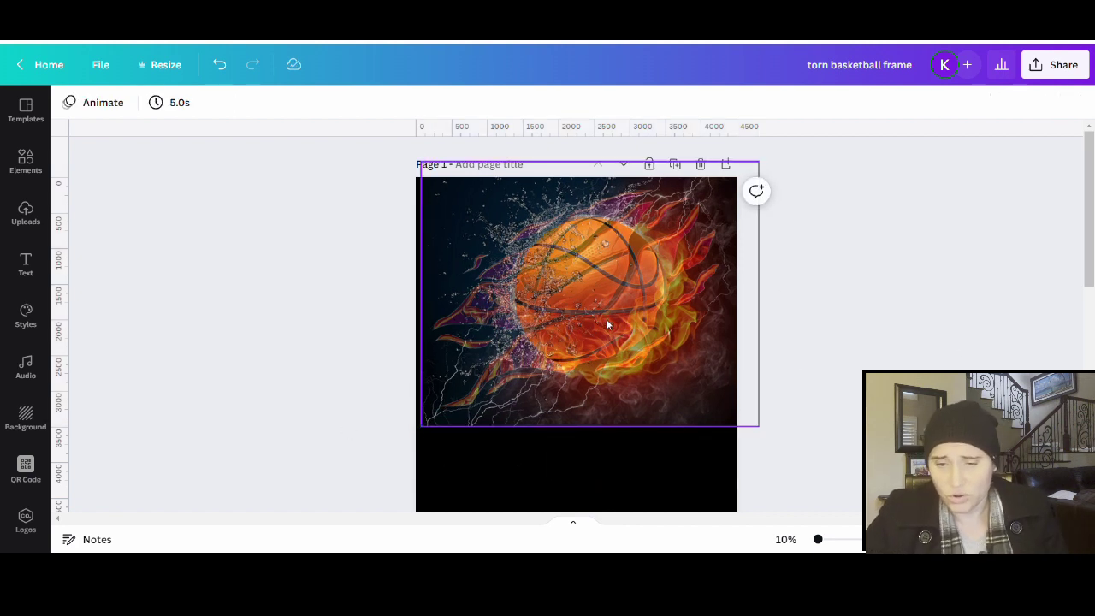
Nudge the semi-transparent photo slightly upward to fine-tune its ball's alignment with the torn basketball
left_click(579, 323)
mouse_move(580, 322)
left_mouse_down()
mouse_move(641, 325)
mouse_move(585, 319)
left_mouse_up()
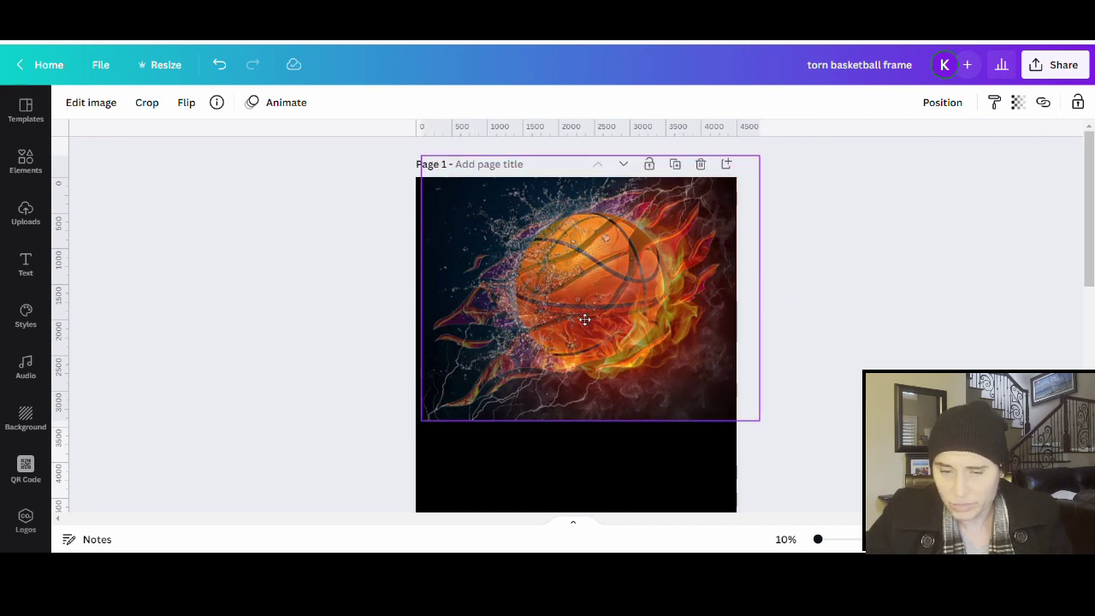
left_click_drag(584, 319, 584, 317)
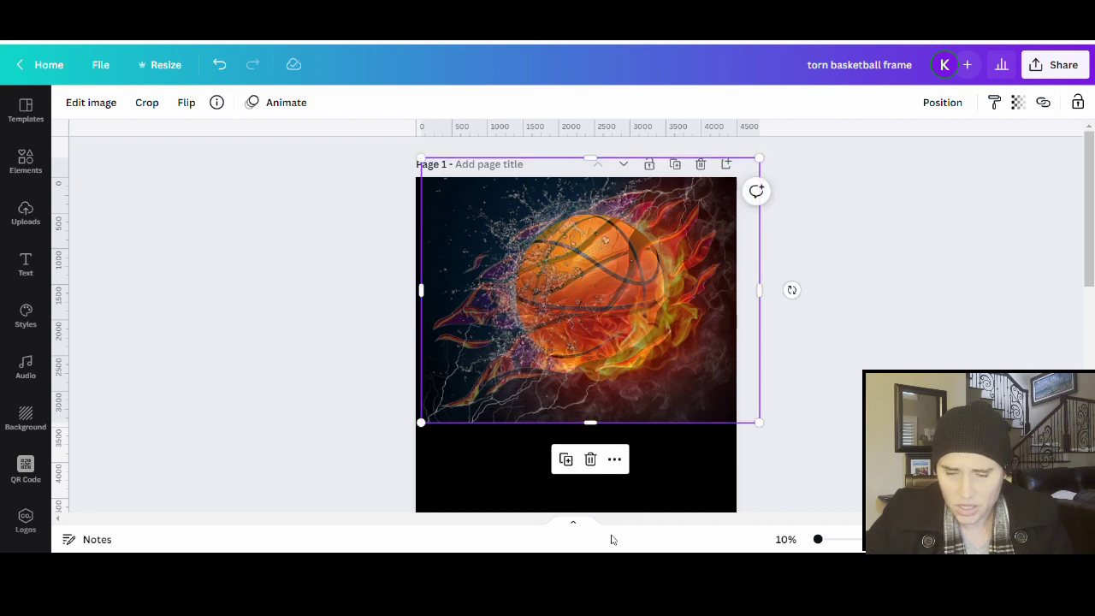
left_click(751, 482)
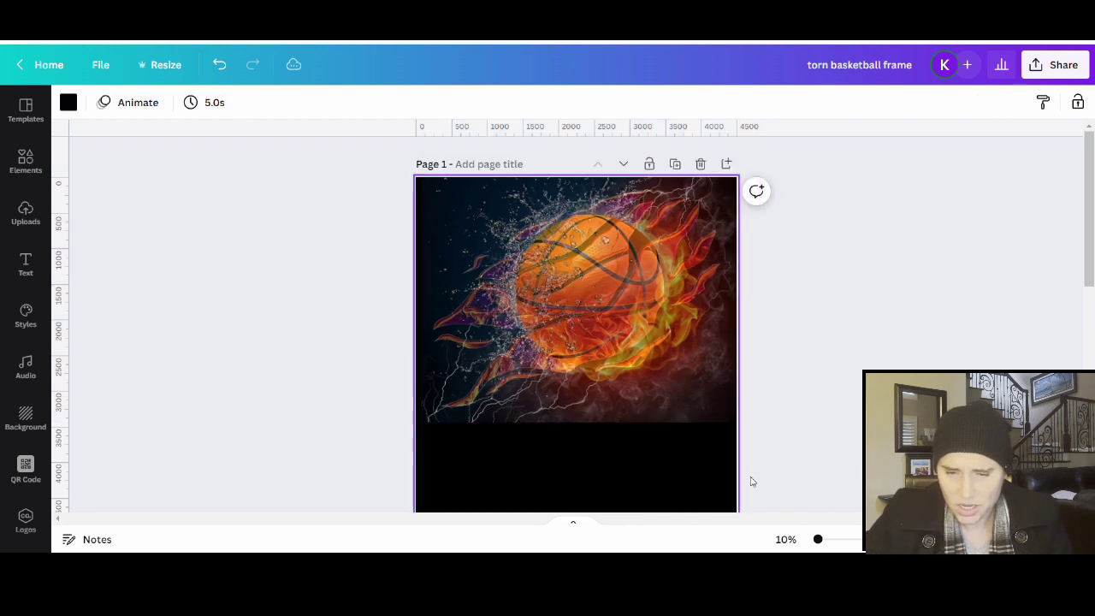
Make the fire-and-water basketball photo on page 1 fully opaque again
left_click(589, 364)
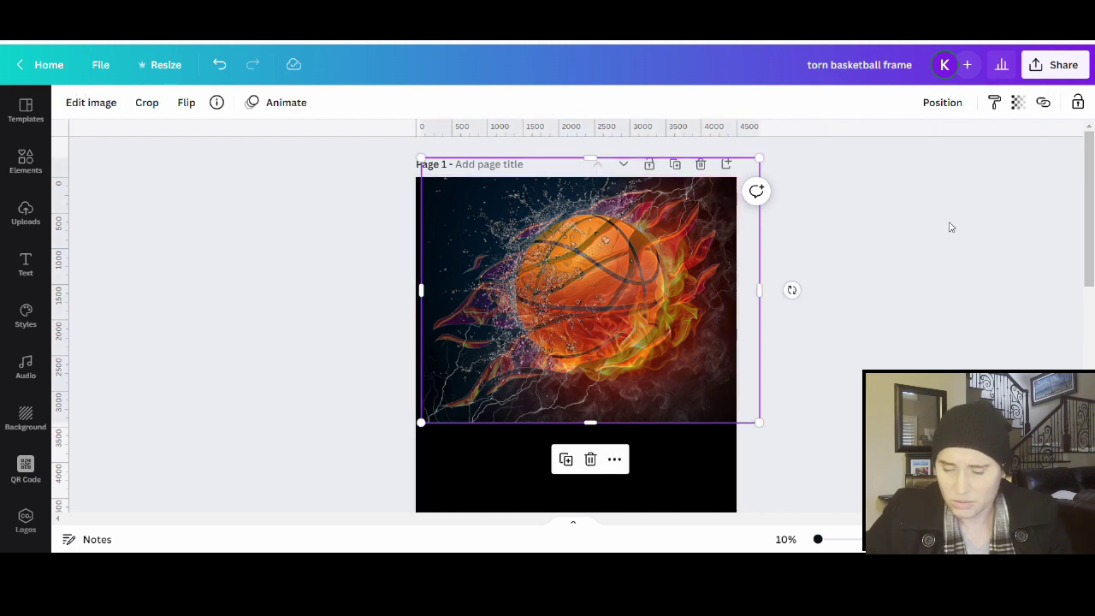
left_click(1017, 102)
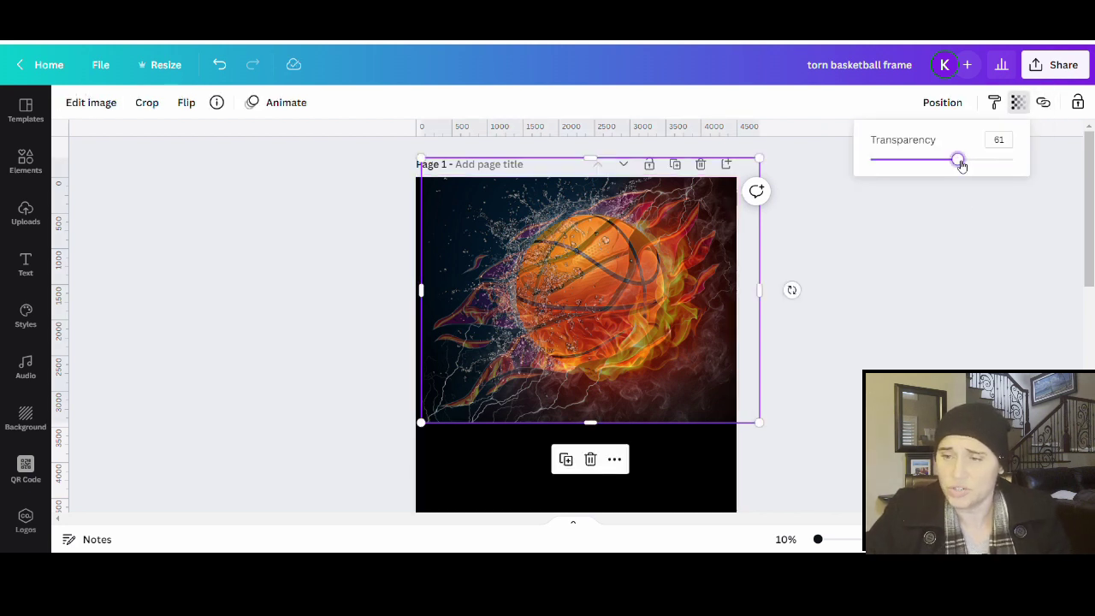
left_click_drag(961, 163, 1012, 160)
scroll(890, 283, "down", 3)
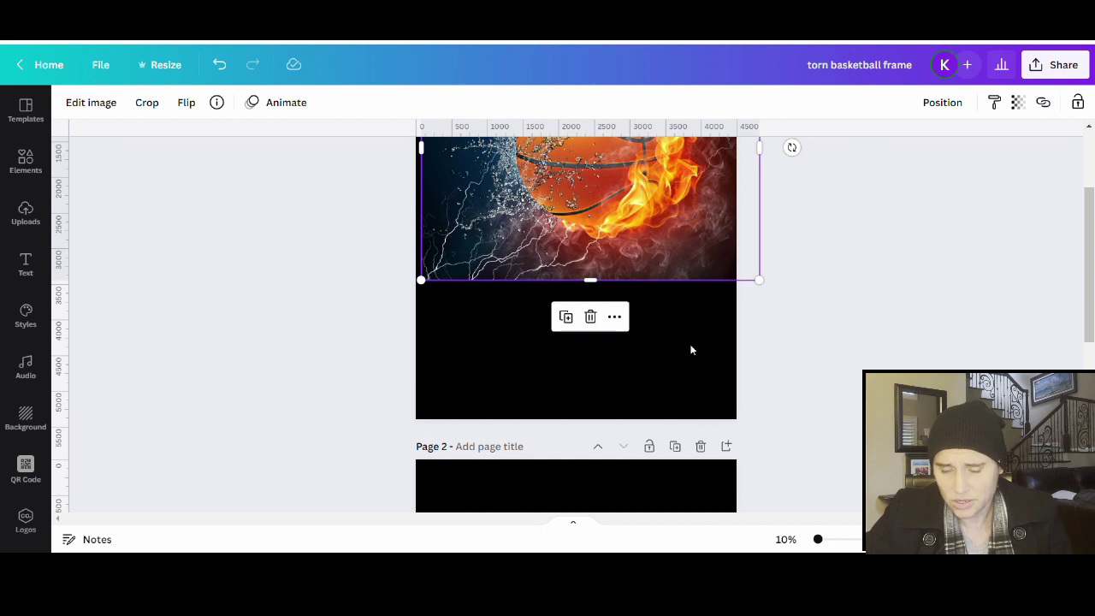
left_click(572, 297)
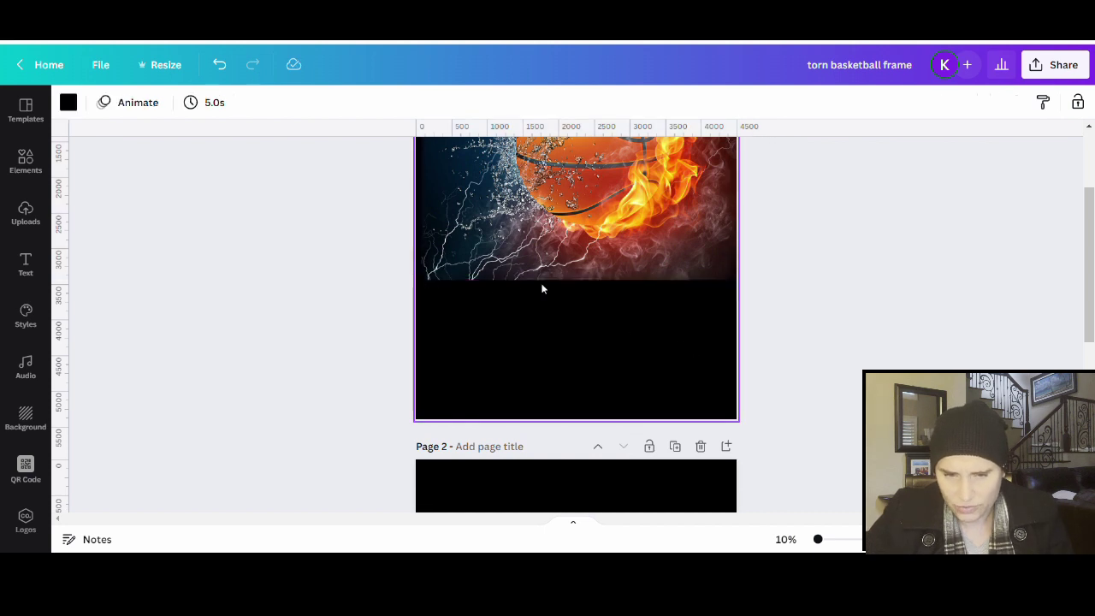
Adjust the basketball photo's saturation to 9 and its contrast to 4
scroll(858, 360, "up", 5)
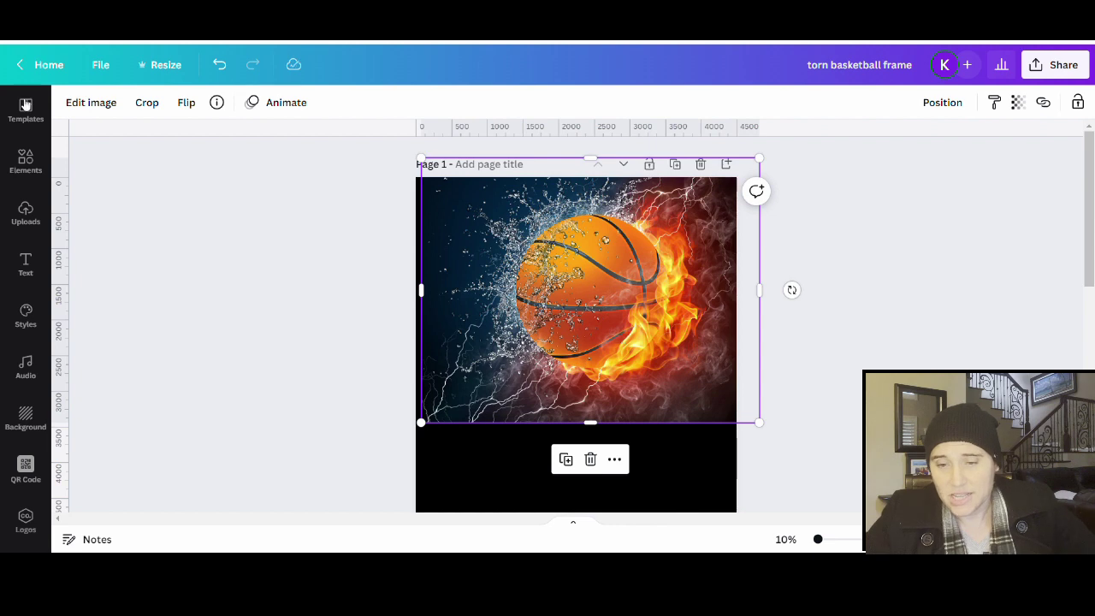
left_click(93, 104)
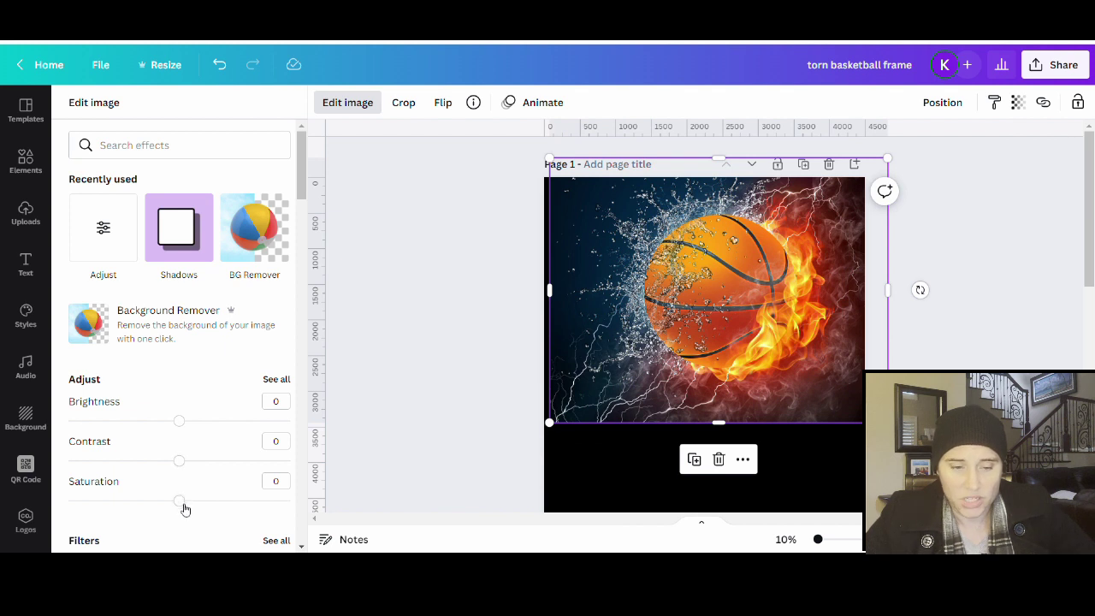
mouse_move(184, 509)
left_mouse_down()
mouse_move(54, 510)
mouse_move(261, 504)
mouse_move(183, 519)
mouse_move(193, 516)
left_mouse_up()
mouse_move(182, 464)
left_mouse_down()
mouse_move(225, 467)
mouse_move(163, 464)
mouse_move(196, 465)
mouse_move(183, 466)
left_mouse_up()
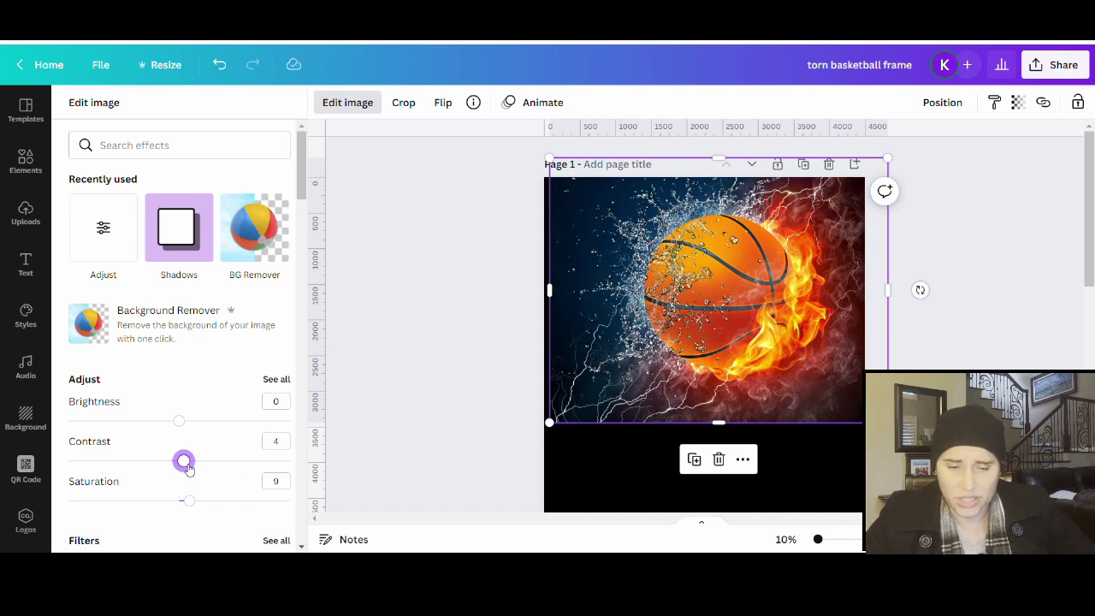
left_click(420, 310)
left_click(930, 280)
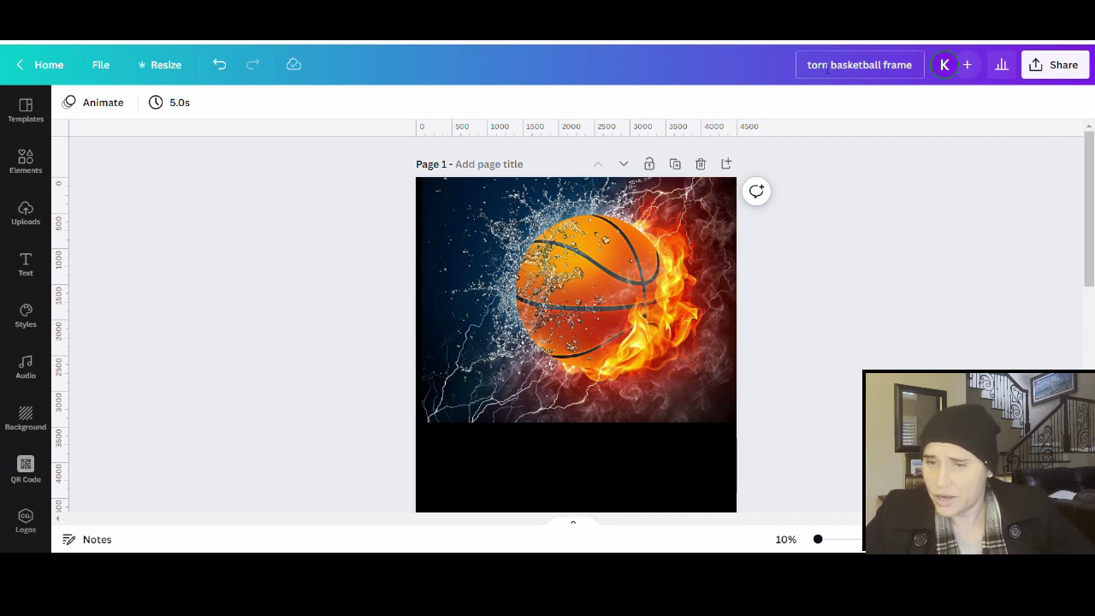
Rename the design "basketball flames"
double_click(885, 73)
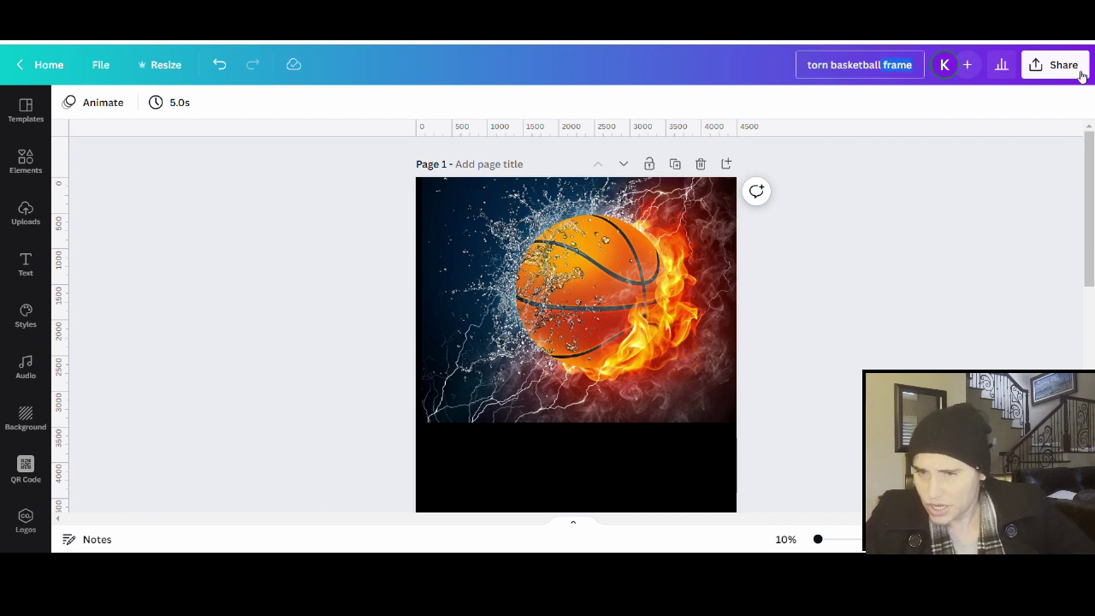
key("BackSpace")
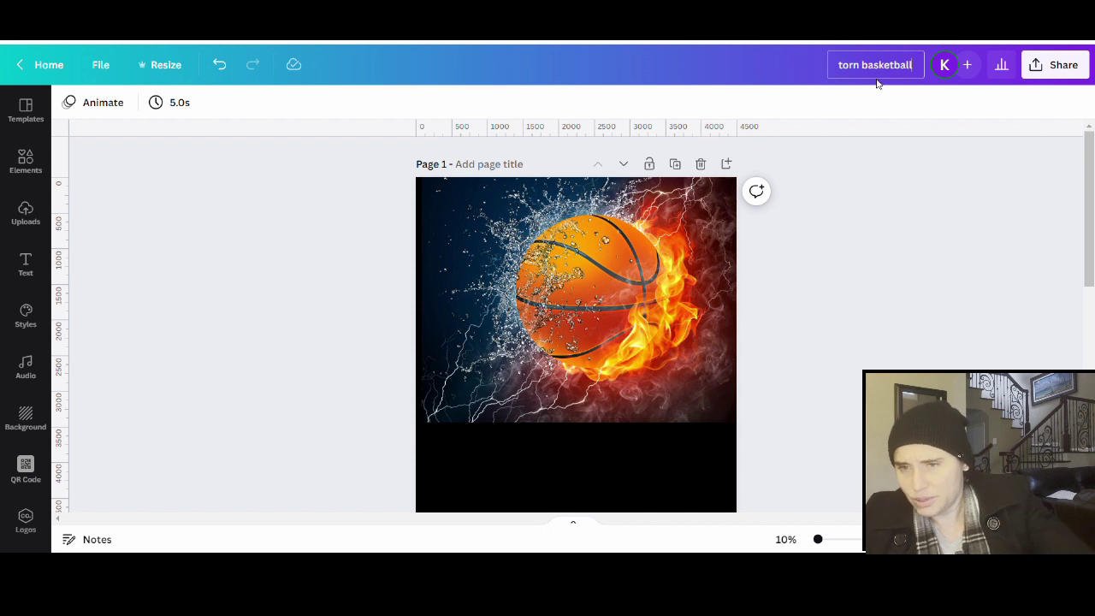
key("BackSpace")
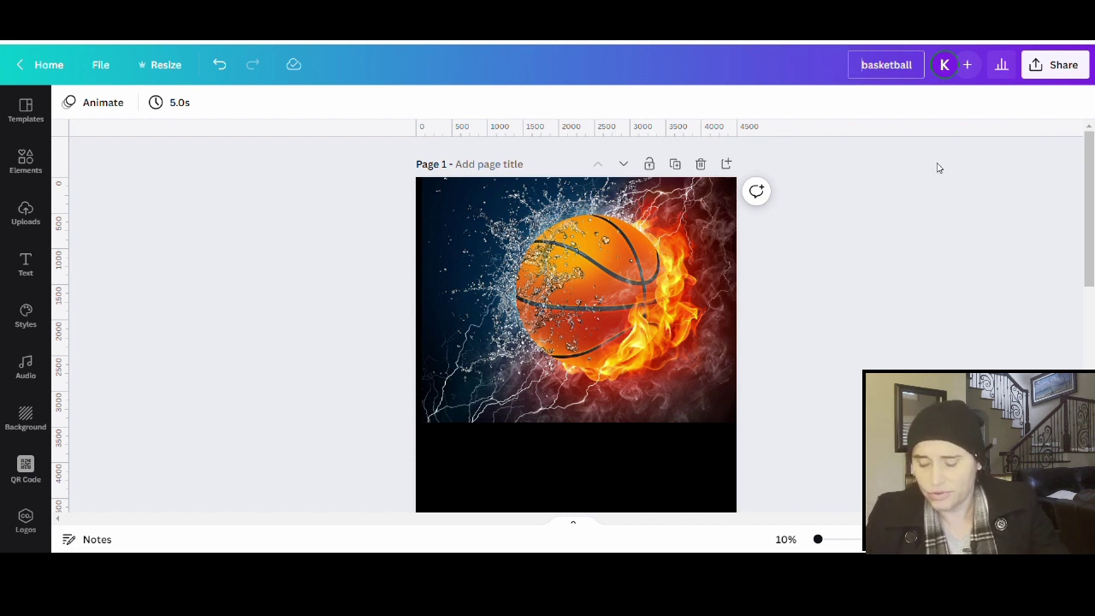
type("flames")
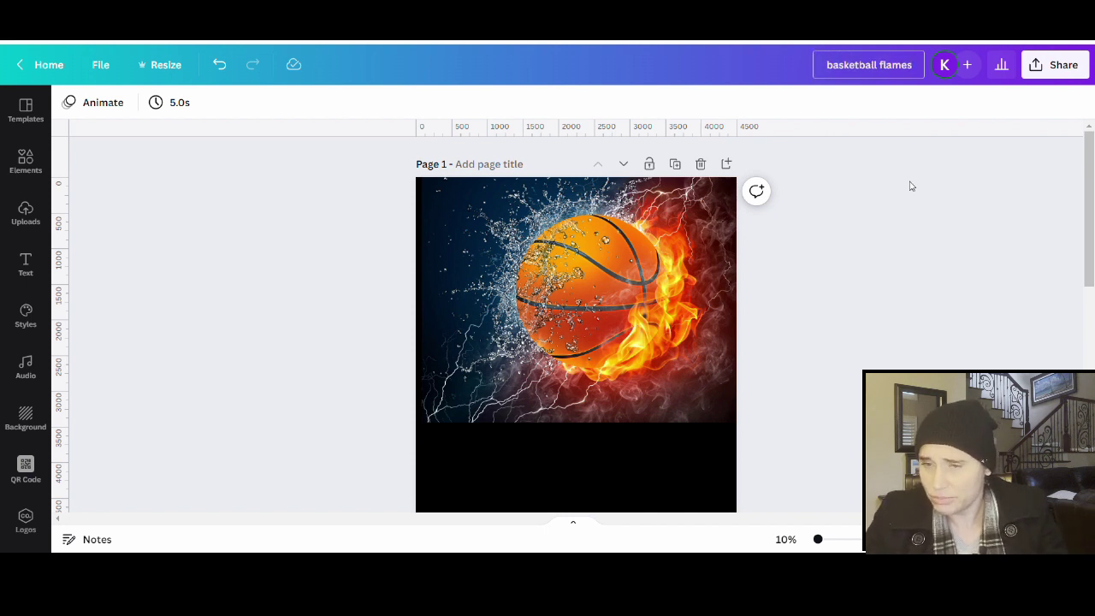
key("Return")
Download only page 1 of the design as a 4500 × 5400 px PNG with its background kept
left_click(1057, 65)
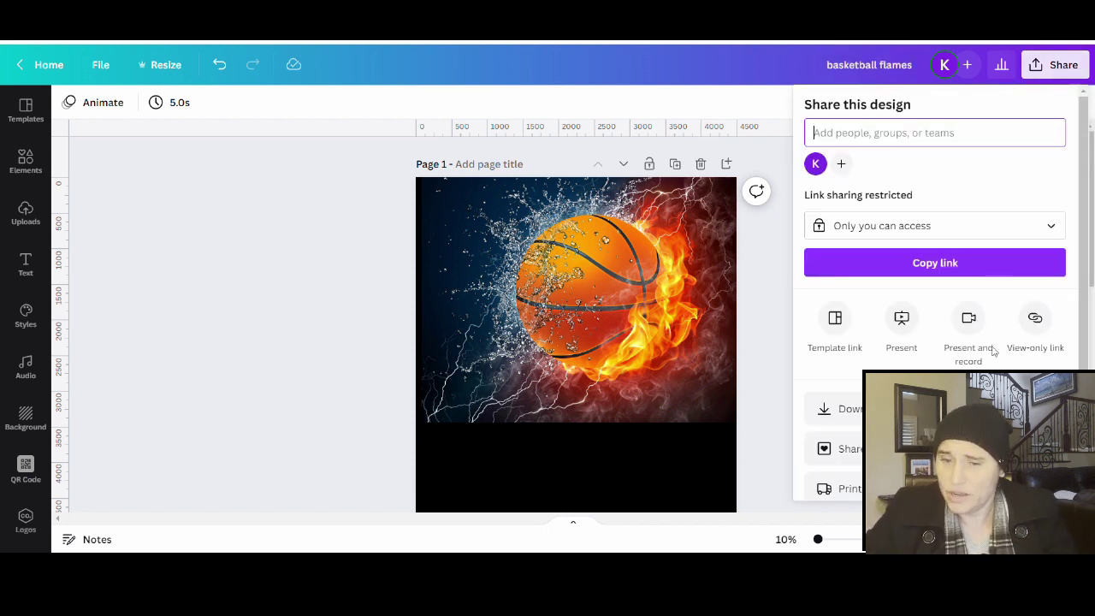
left_click(827, 407)
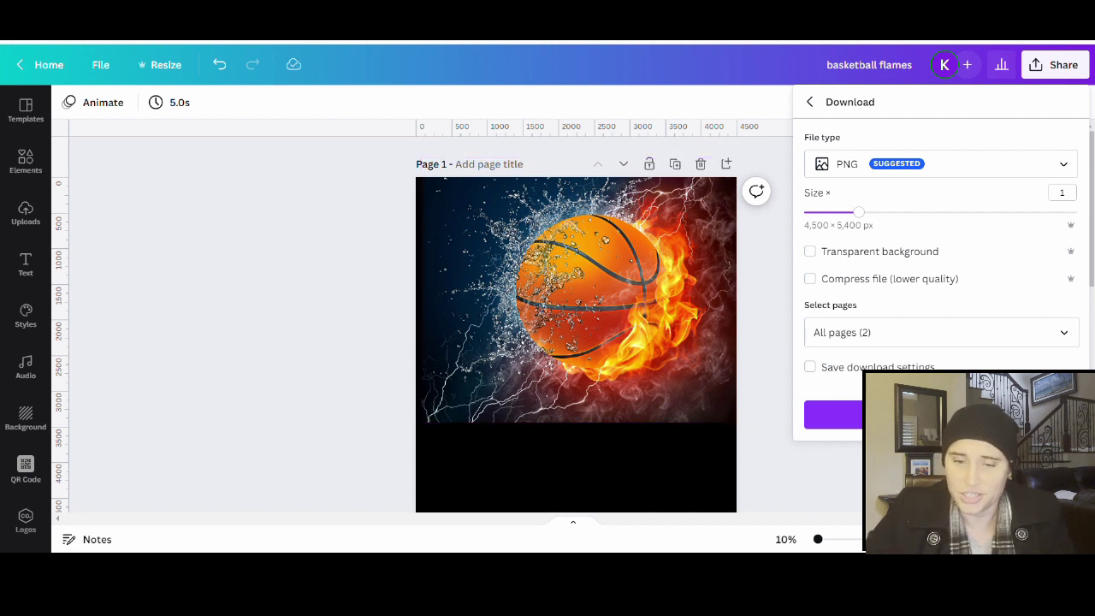
left_click(1061, 333)
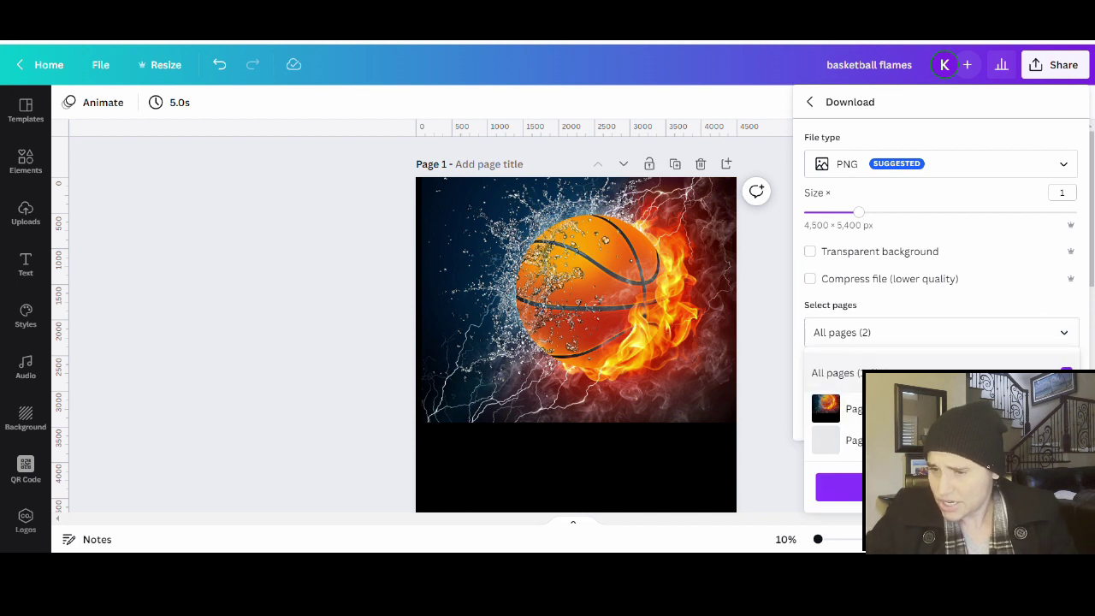
left_click(854, 408)
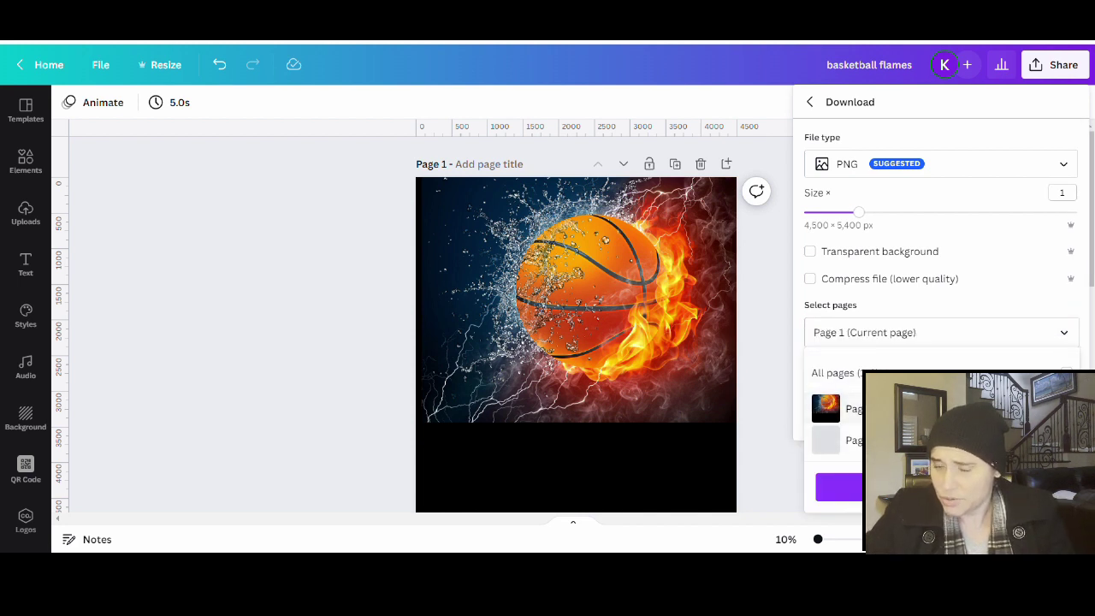
key("Escape")
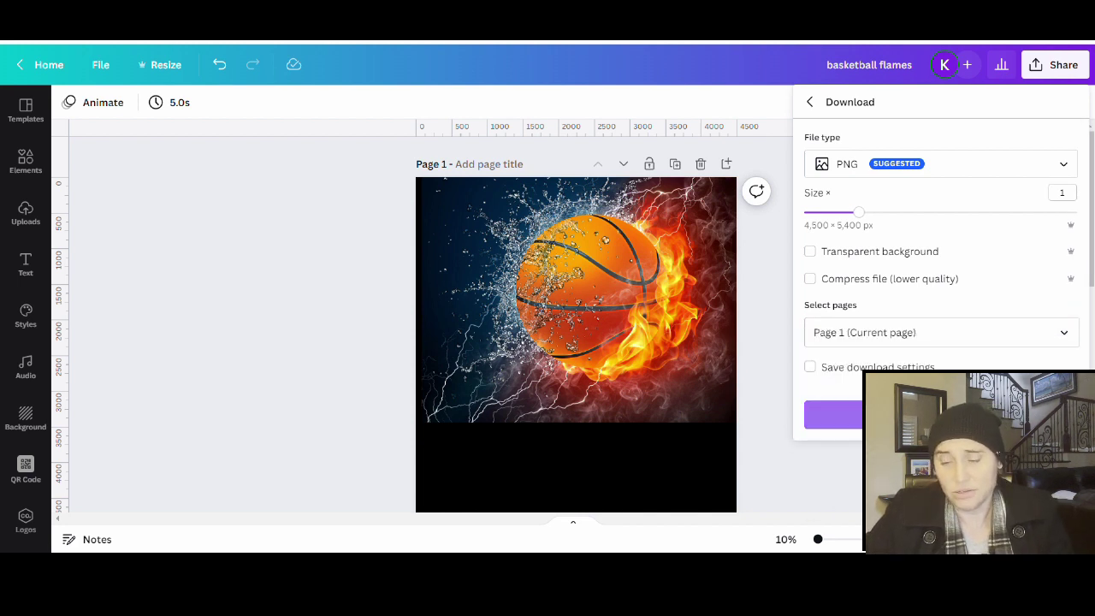
left_click(835, 414)
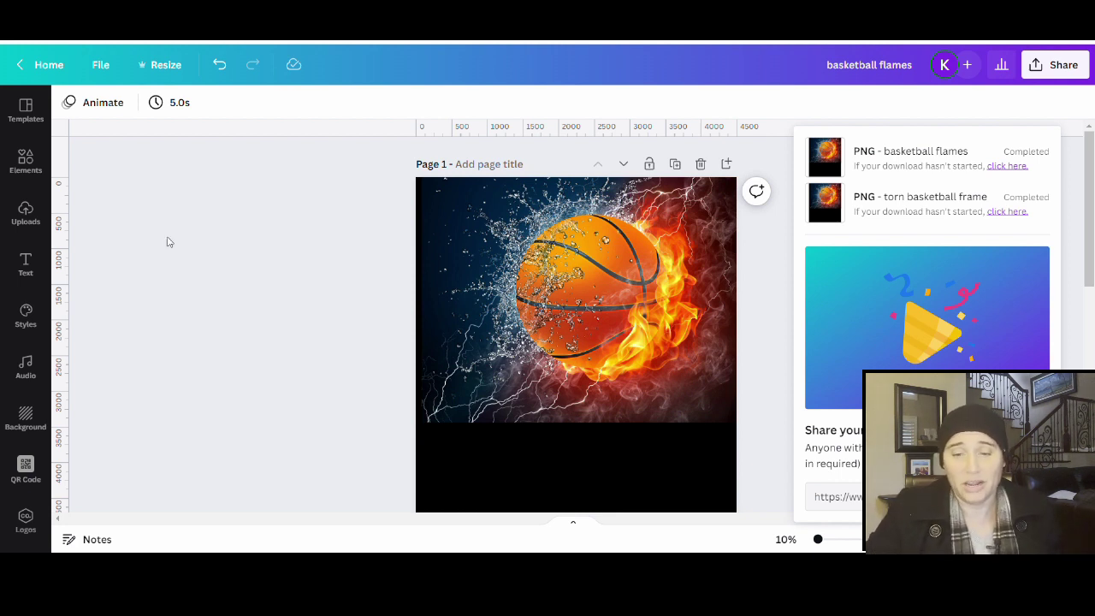
left_click(197, 313)
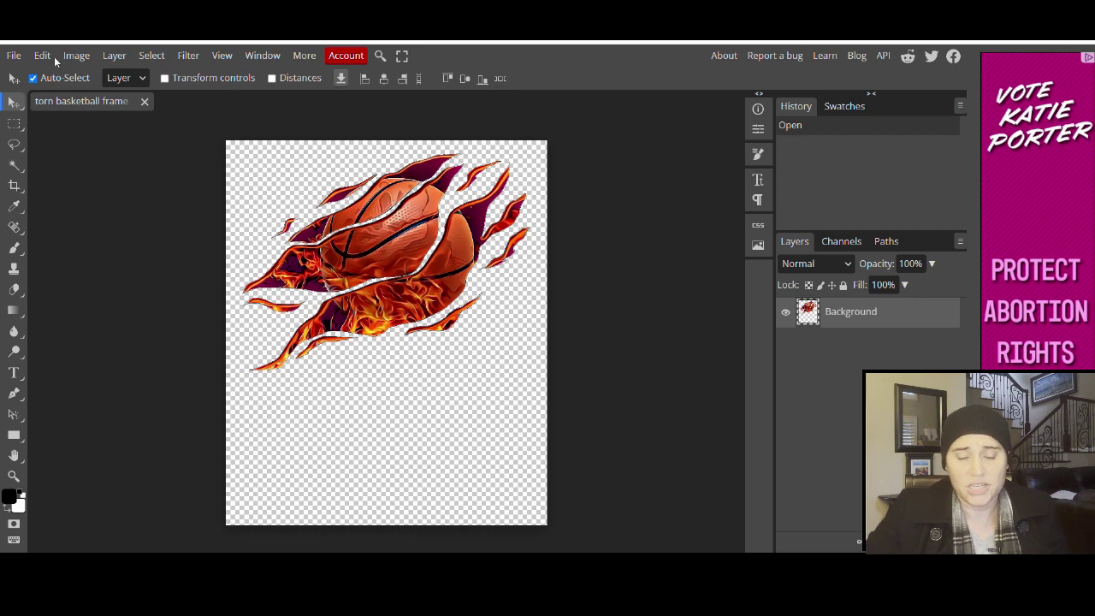
In Photopea, place the downloaded basketball flames image over the torn basketball frame and clip it to the frame layer
left_click(16, 58)
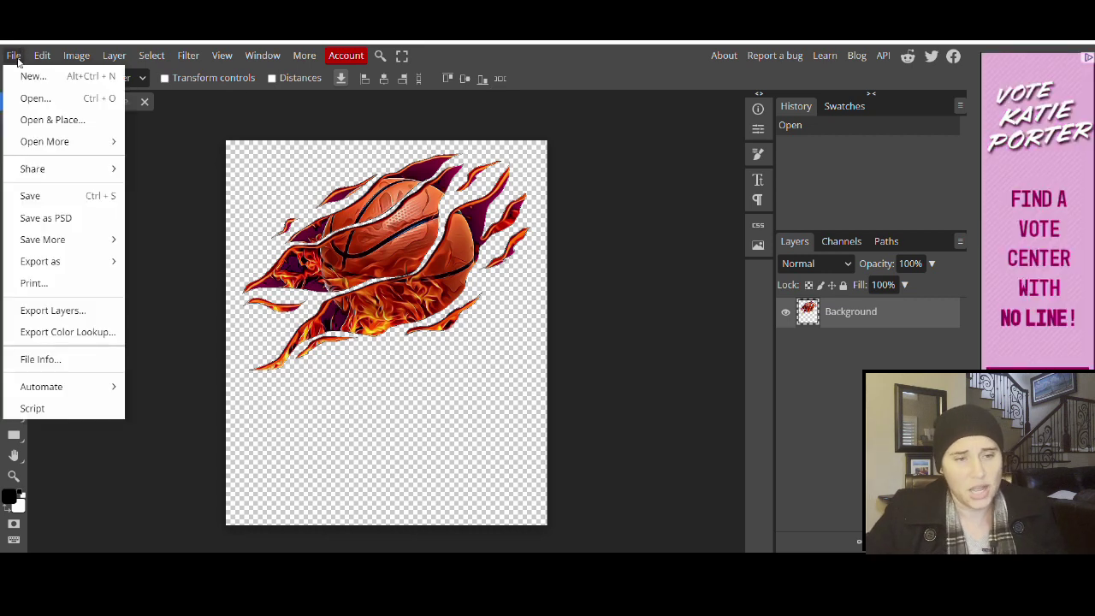
left_click(72, 120)
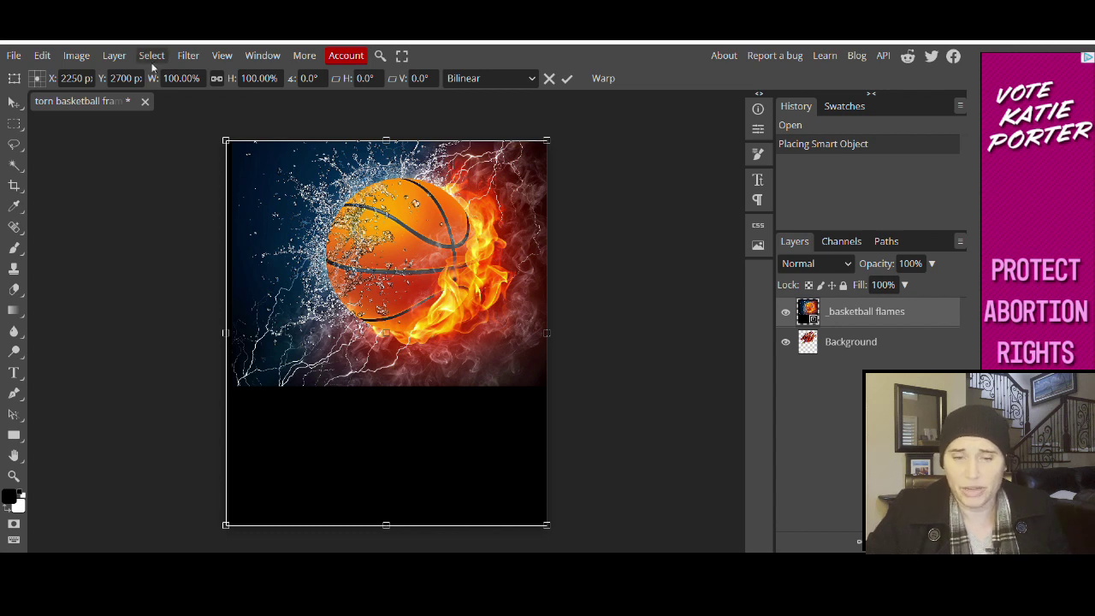
left_click(109, 54)
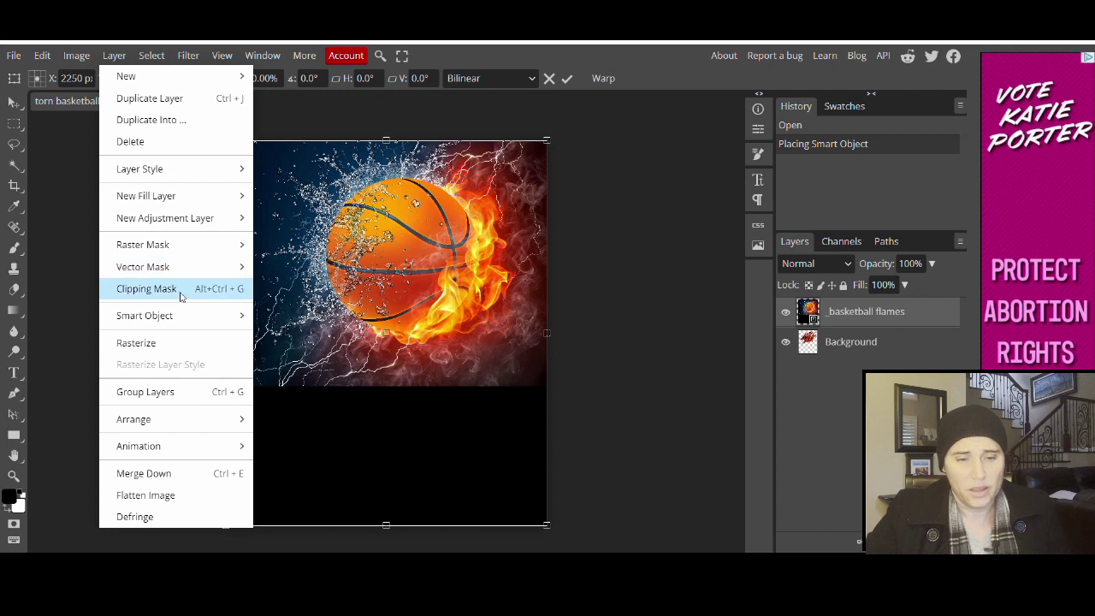
left_click(147, 289)
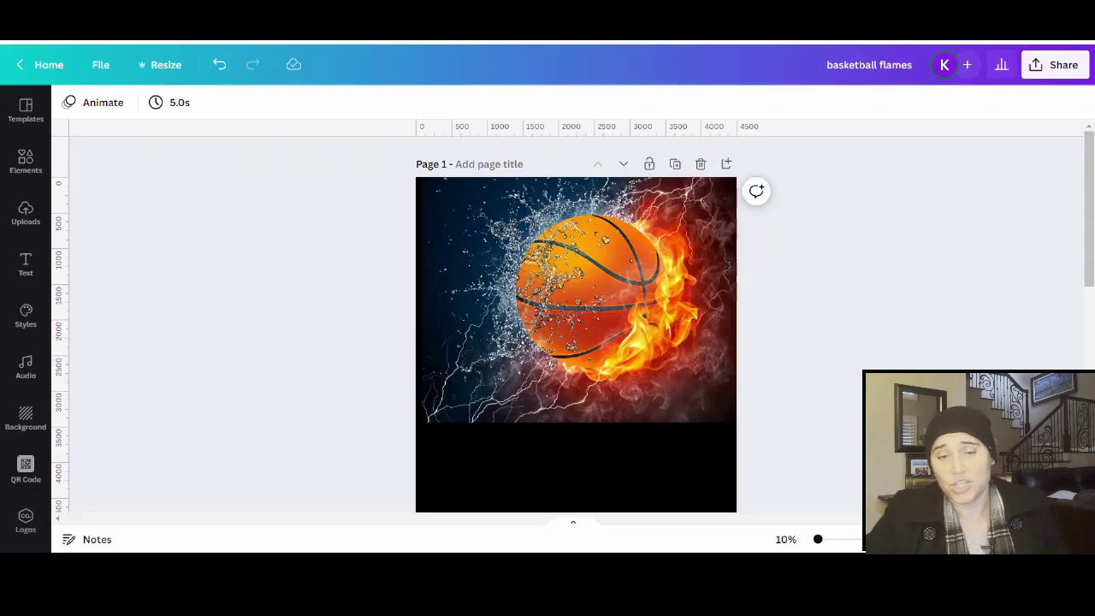
Back in Canva, shift the fire-and-water photo slightly left and up on page 1, and download only that page again as a PNG
left_click(609, 342)
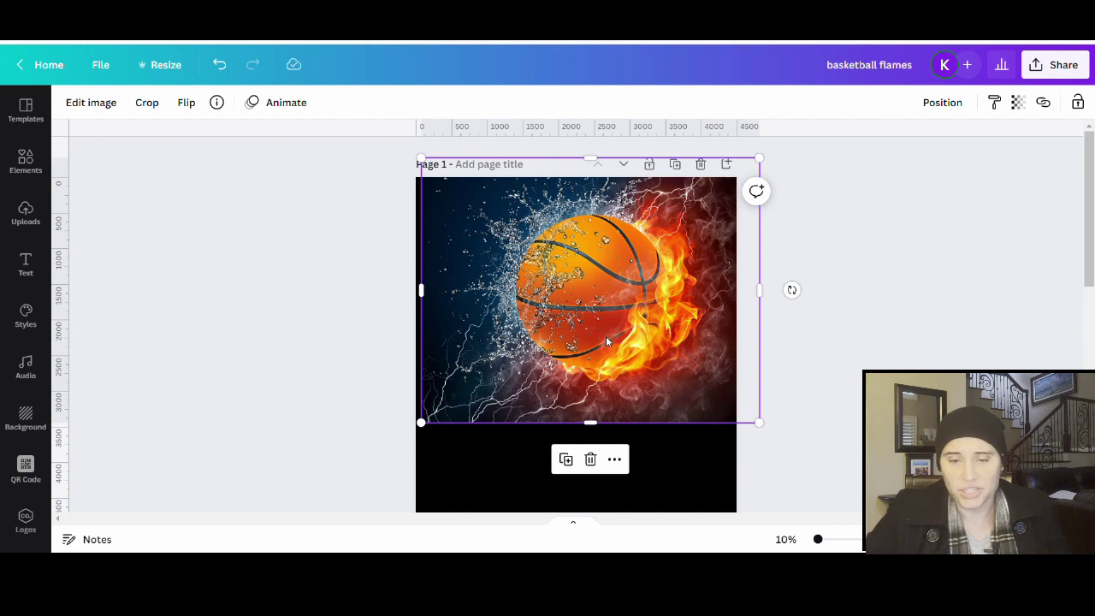
left_click_drag(607, 342, 602, 342)
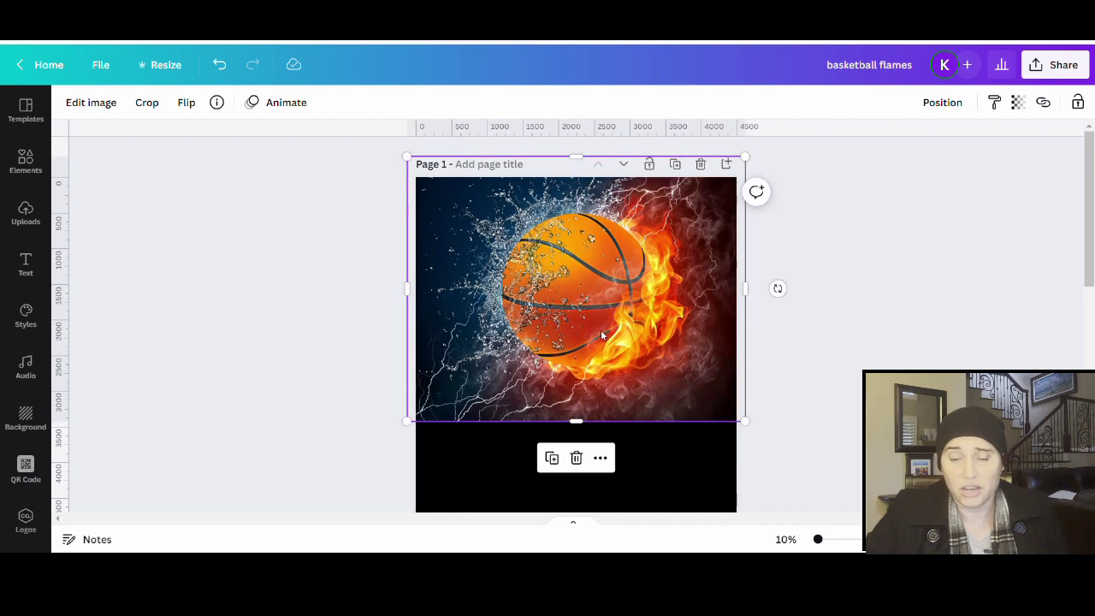
left_click(1066, 70)
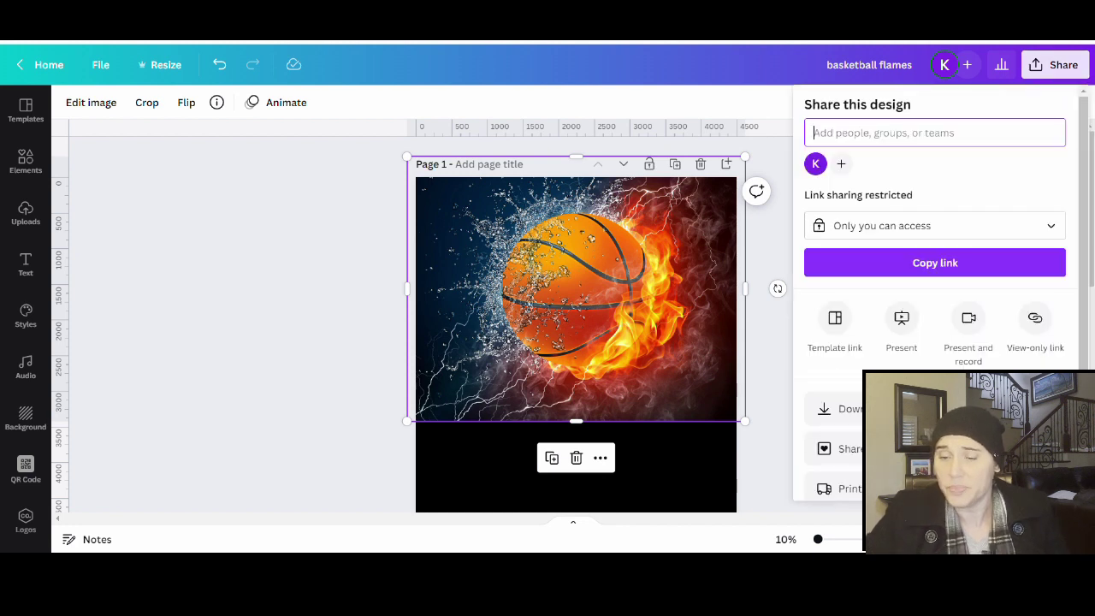
left_click(839, 408)
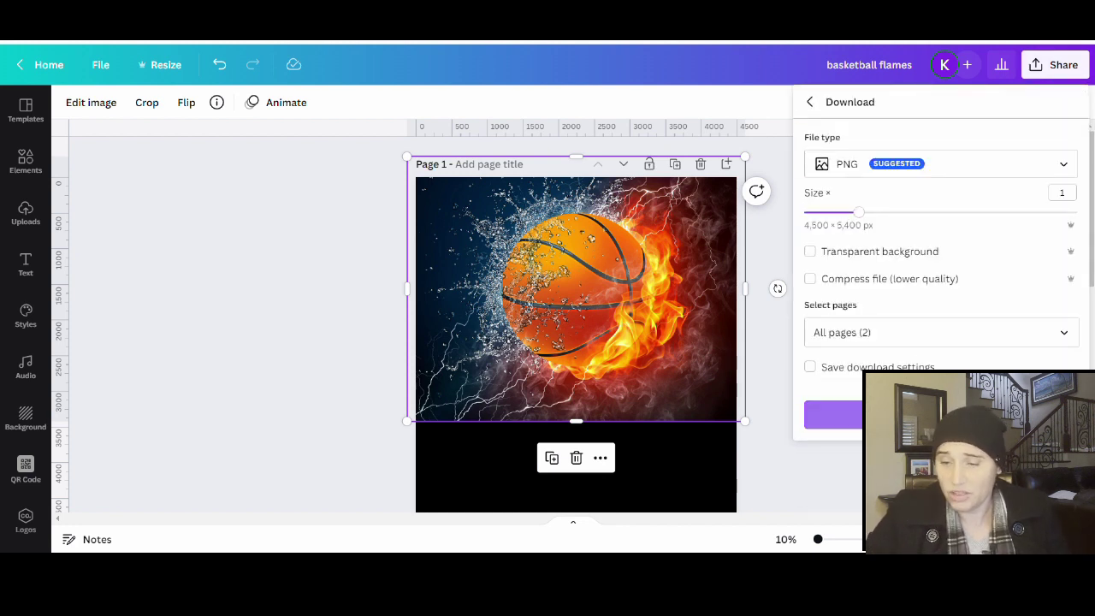
left_click(1066, 333)
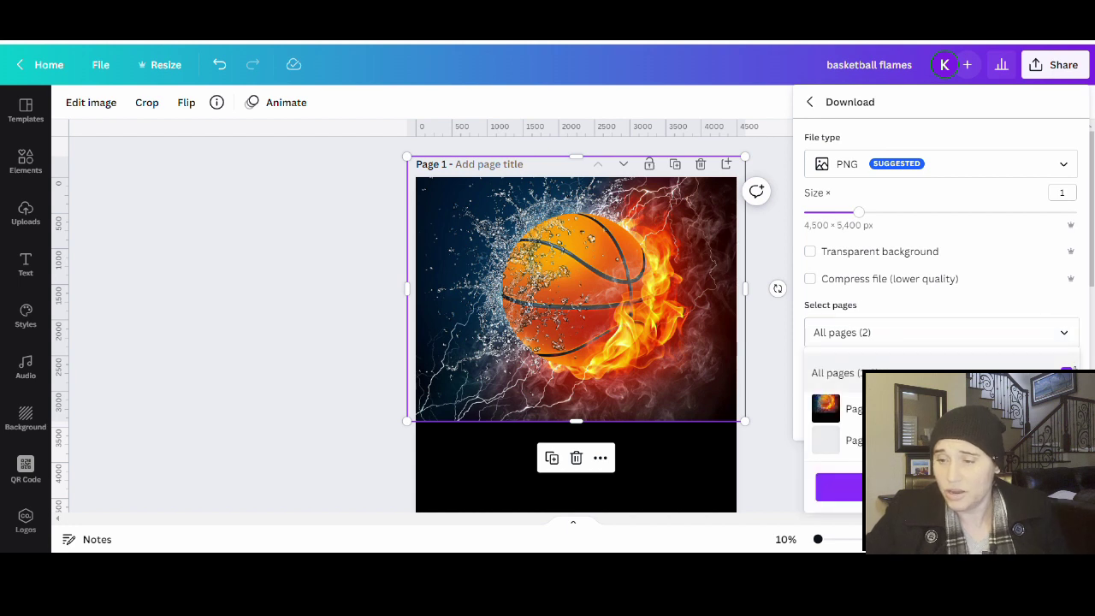
left_click(1067, 372)
left_click(1067, 408)
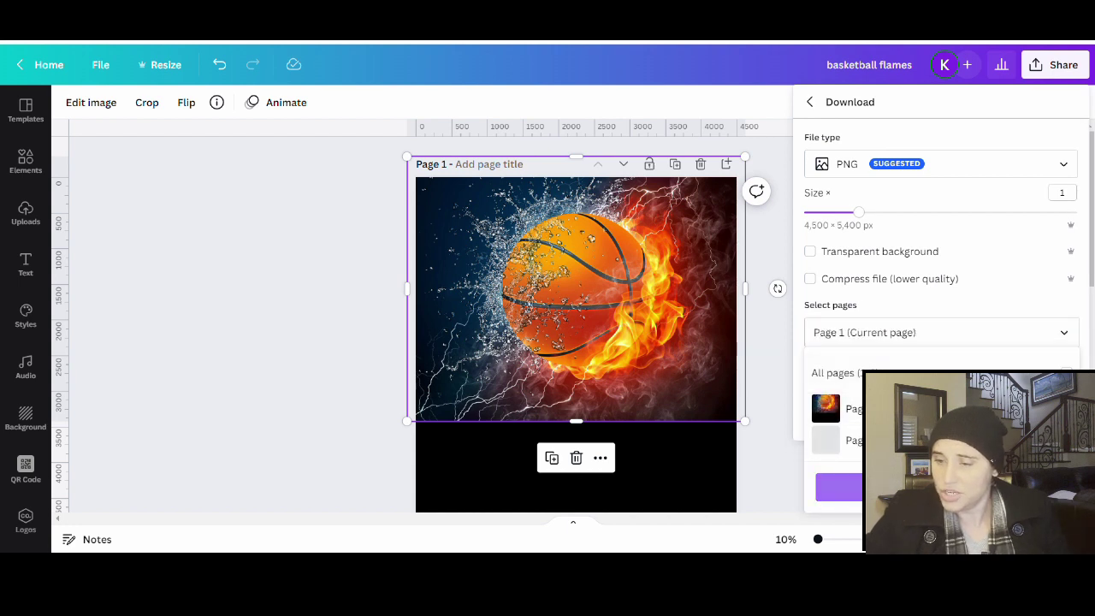
left_click(839, 487)
left_click(838, 412)
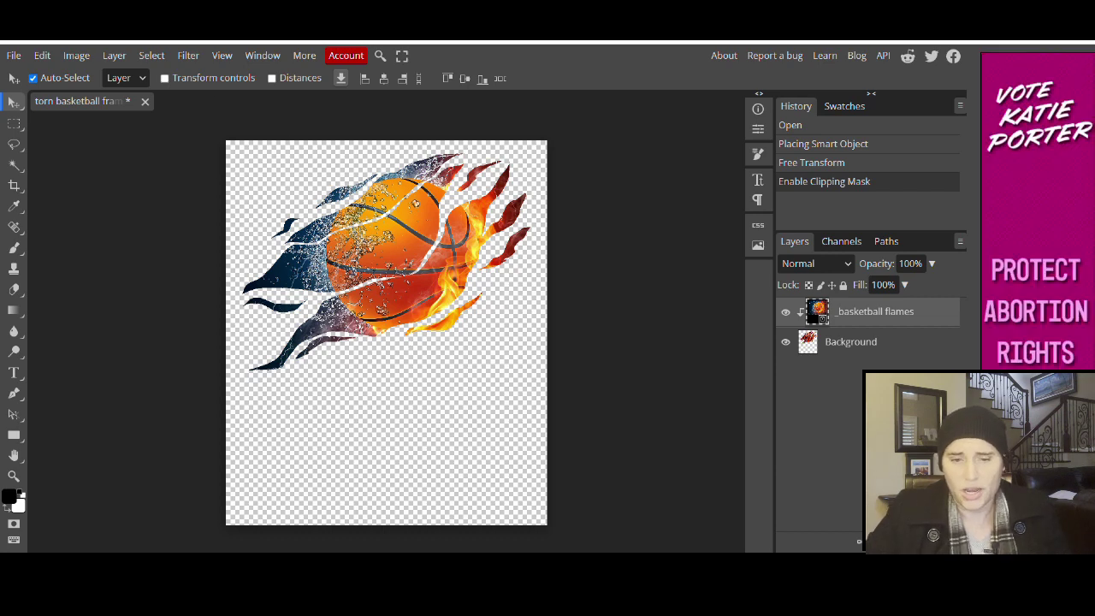
Switch to Photopea, place the newly downloaded basketball flames image above the other layers and clip it to the torn frame
left_click(13, 55)
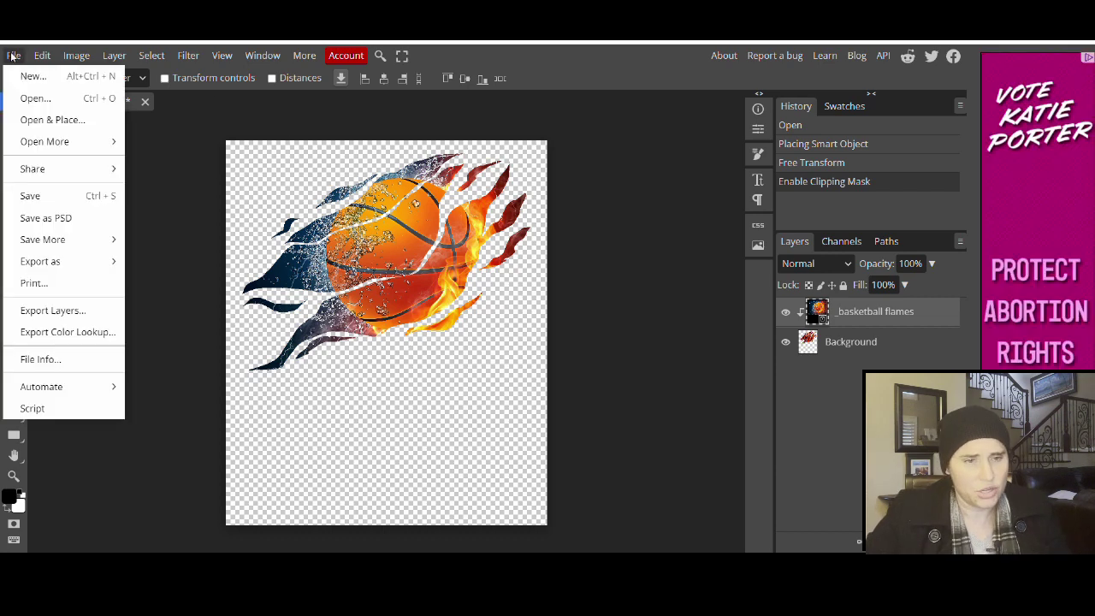
left_click(24, 117)
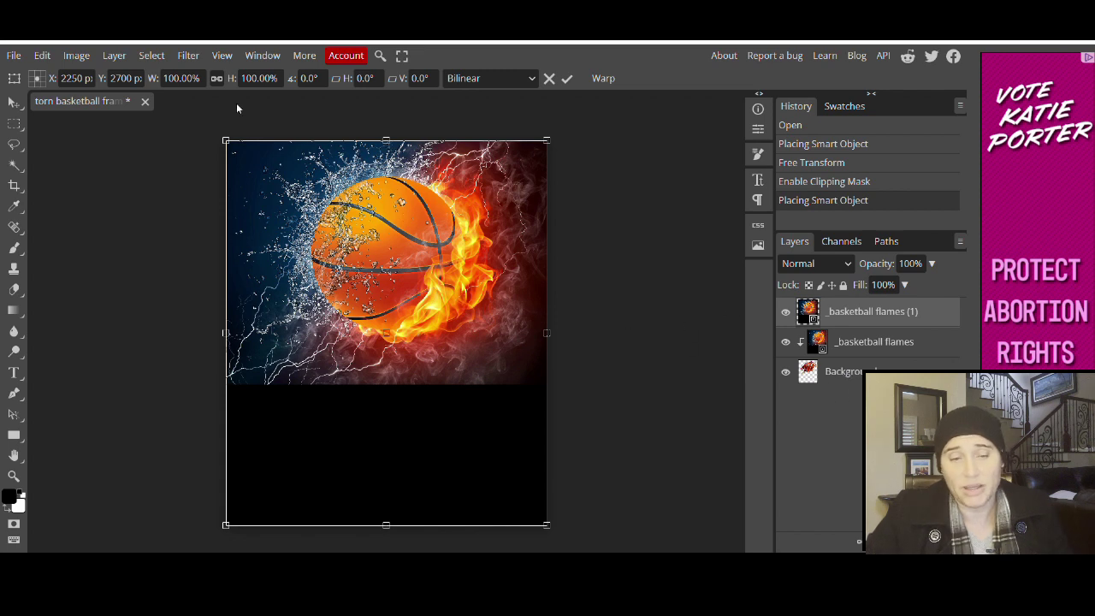
left_click(120, 55)
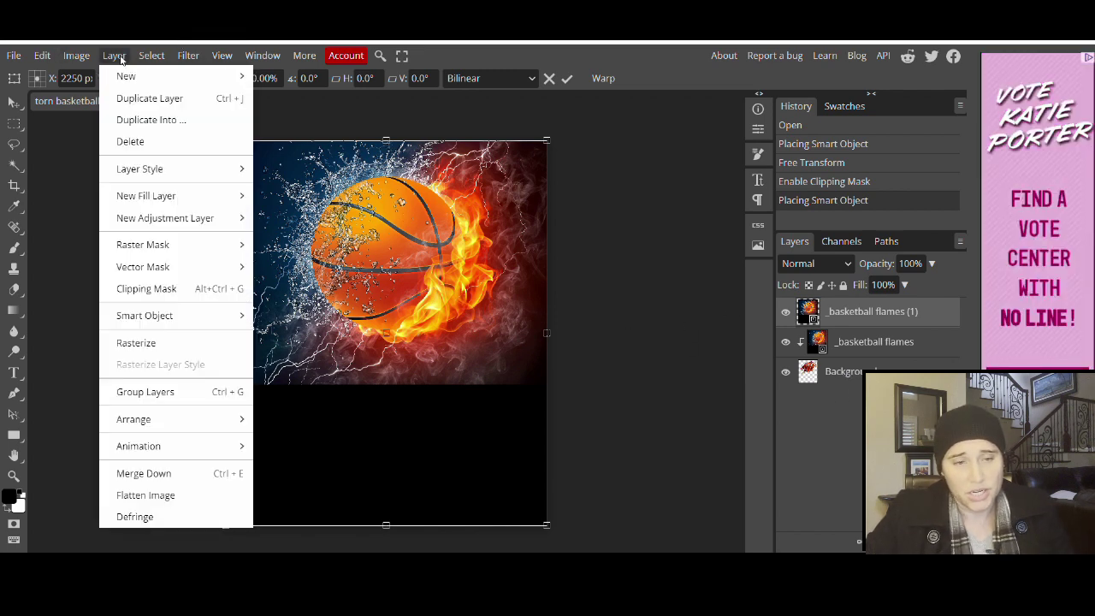
left_click(218, 296)
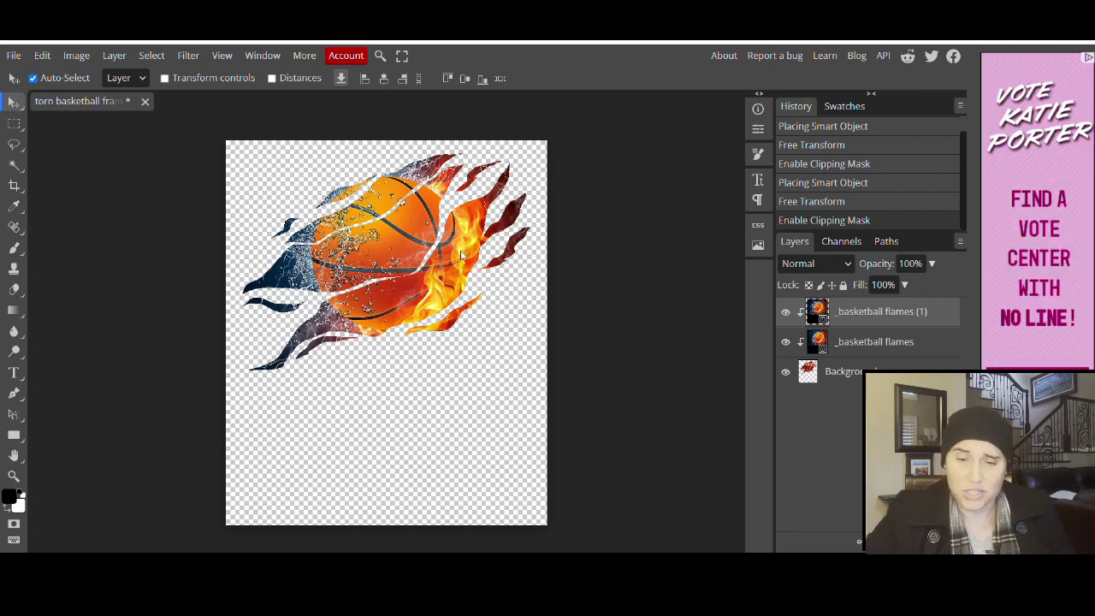
Export the clipped artwork as a 4500 × 5400 px PNG named "basketball flames torn"
left_click(12, 57)
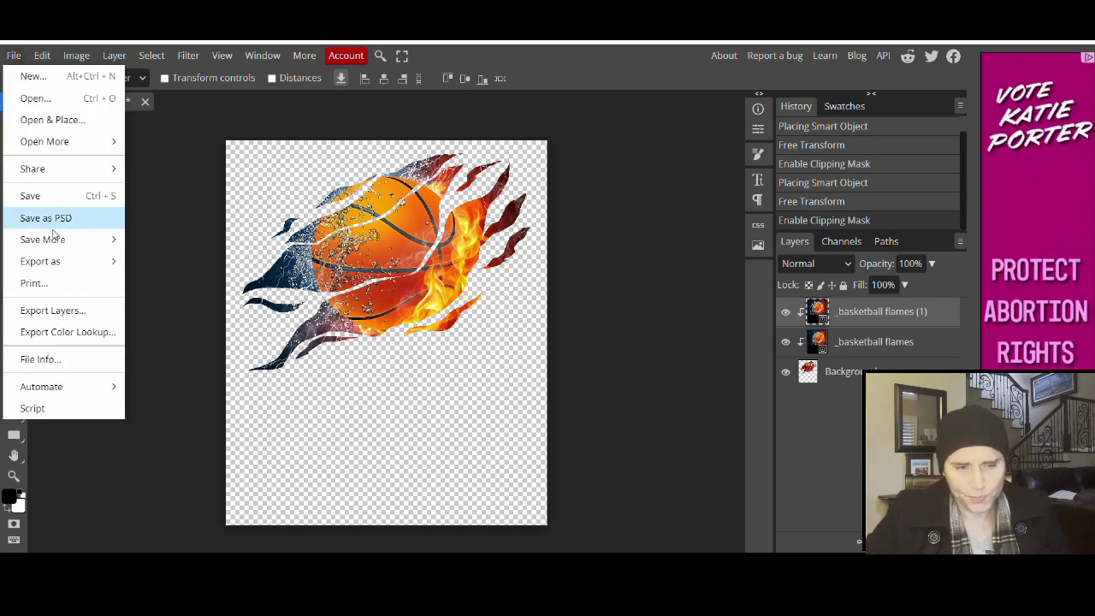
mouse_move(48, 273)
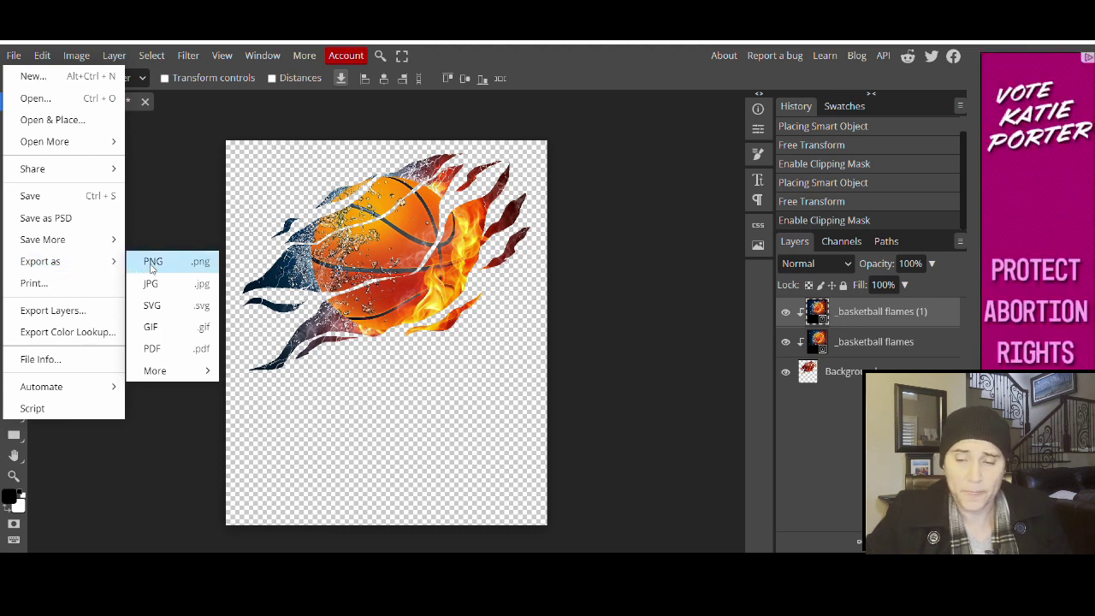
left_click(149, 271)
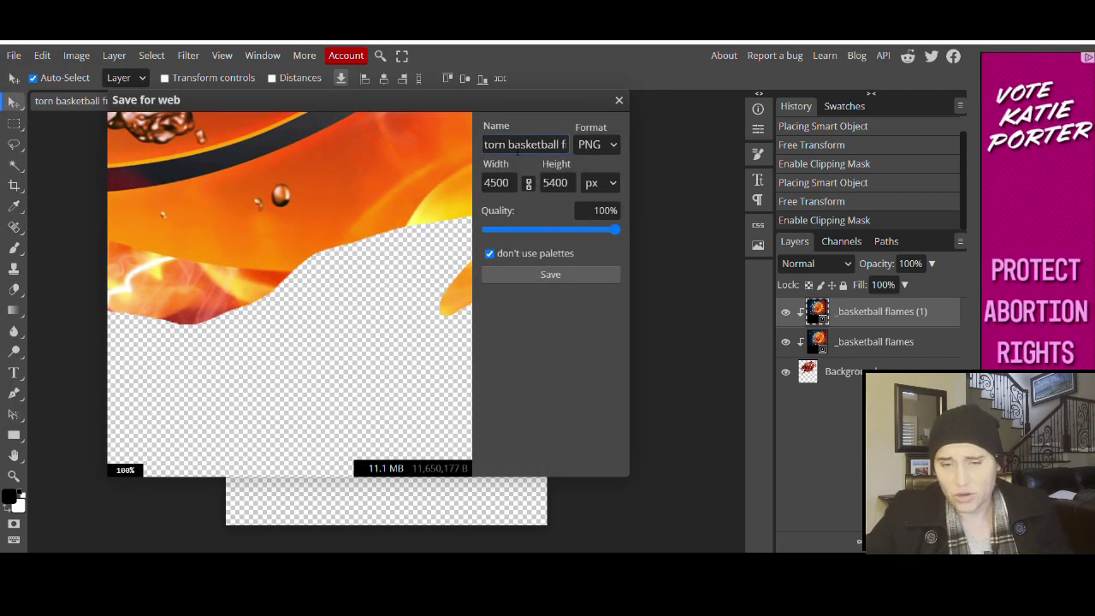
left_click_drag(481, 150, 595, 144)
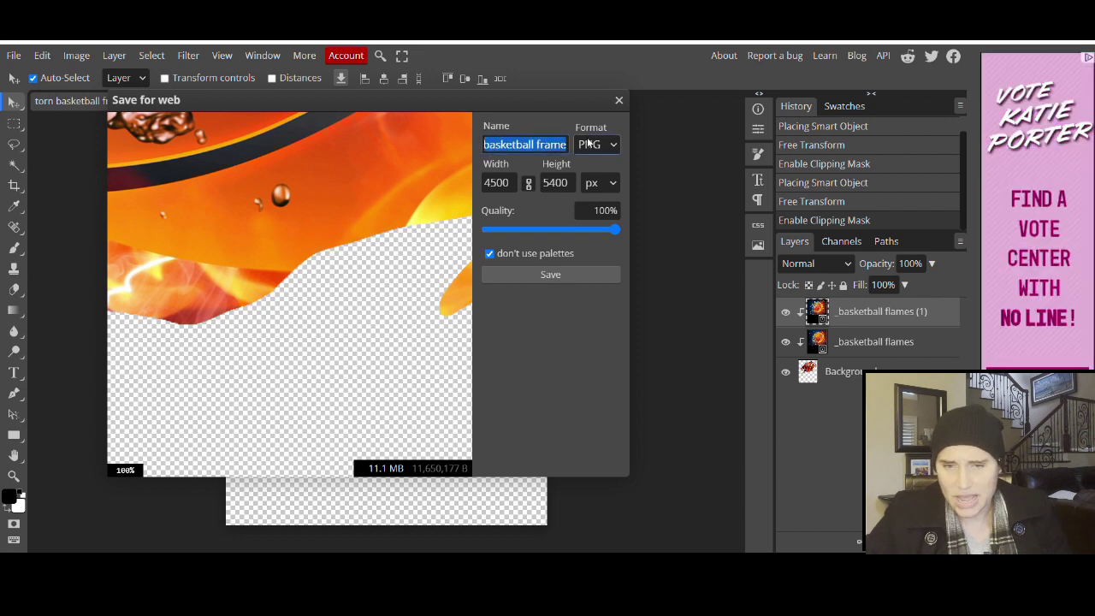
type("tball")
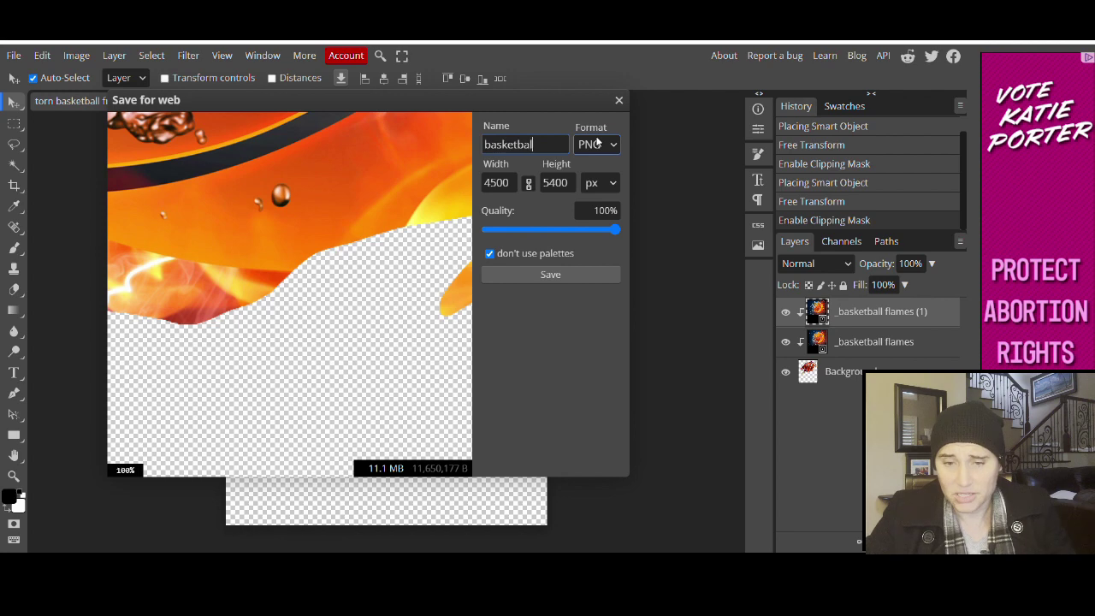
type(" flames torn")
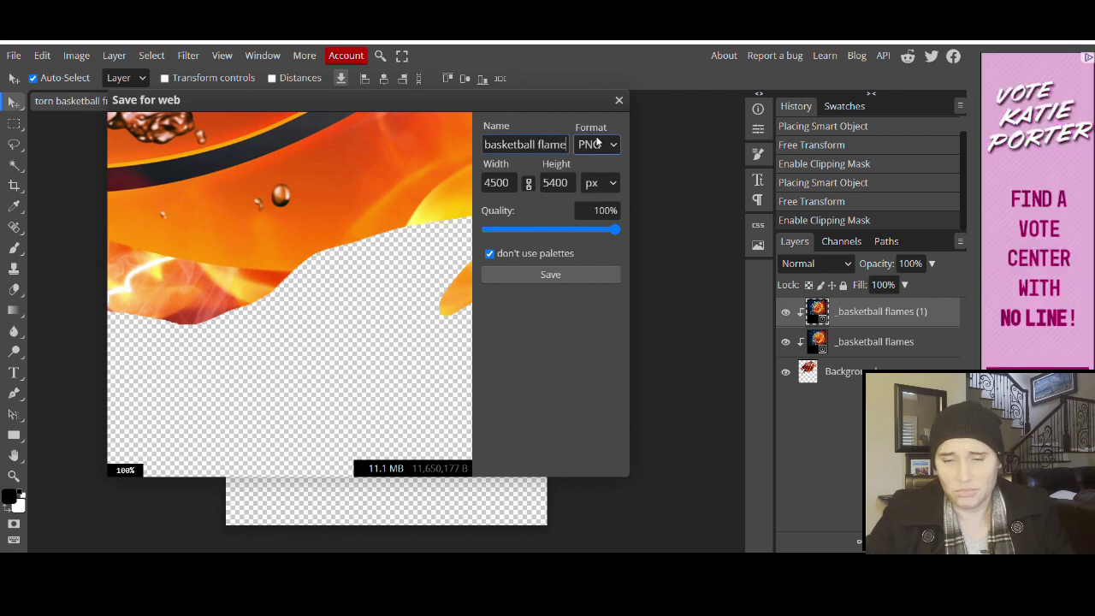
left_click(552, 277)
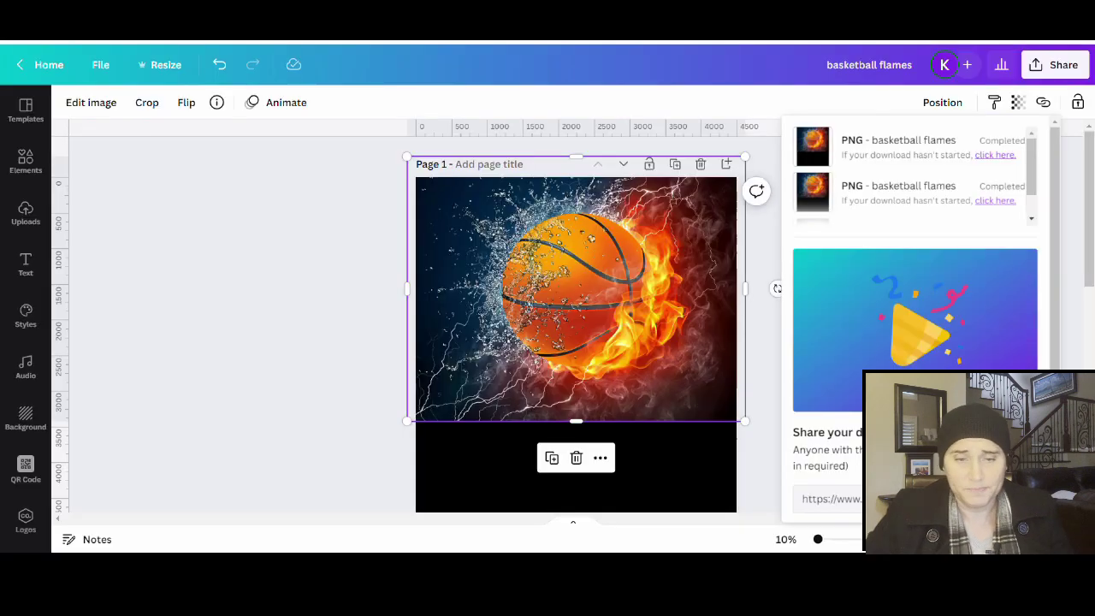
Return to Canva and delete the fire-and-water basketball photo from page 1
left_click(254, 318)
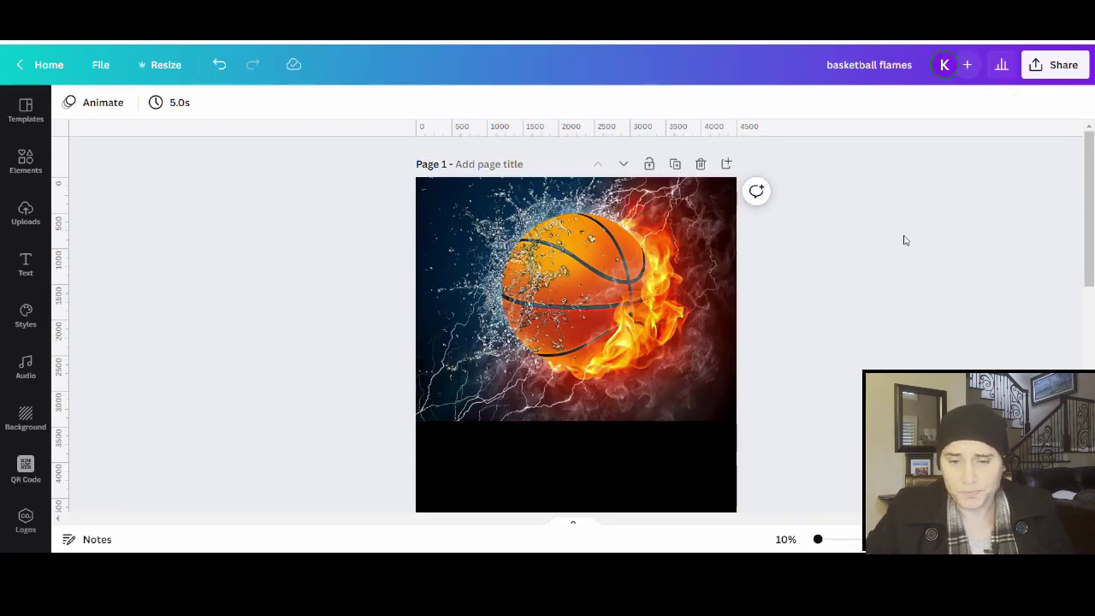
scroll(695, 214, "down", 2)
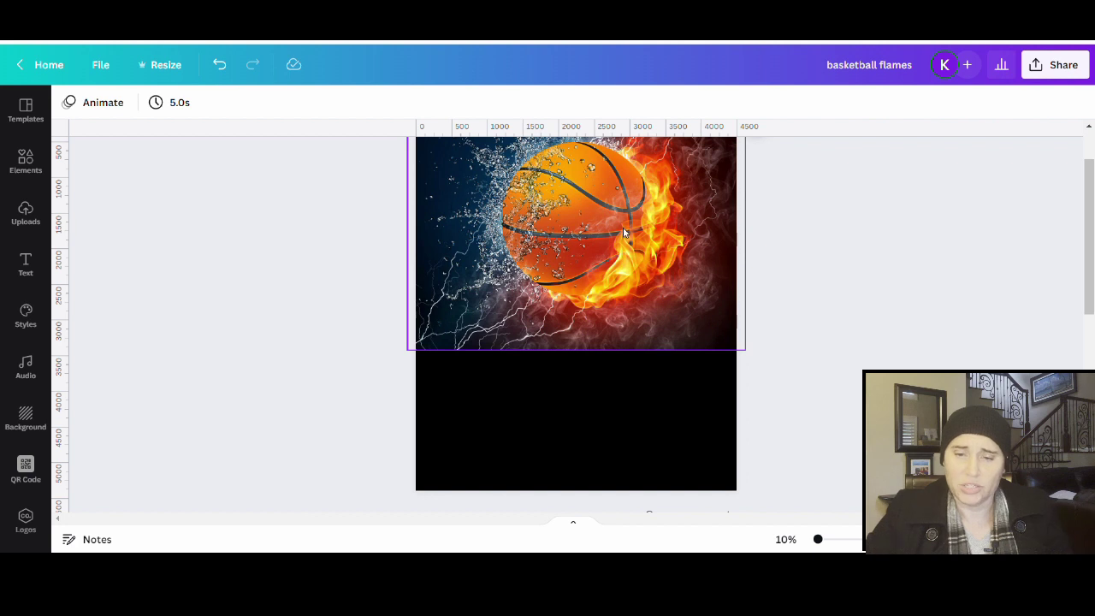
scroll(676, 283, "up", 1)
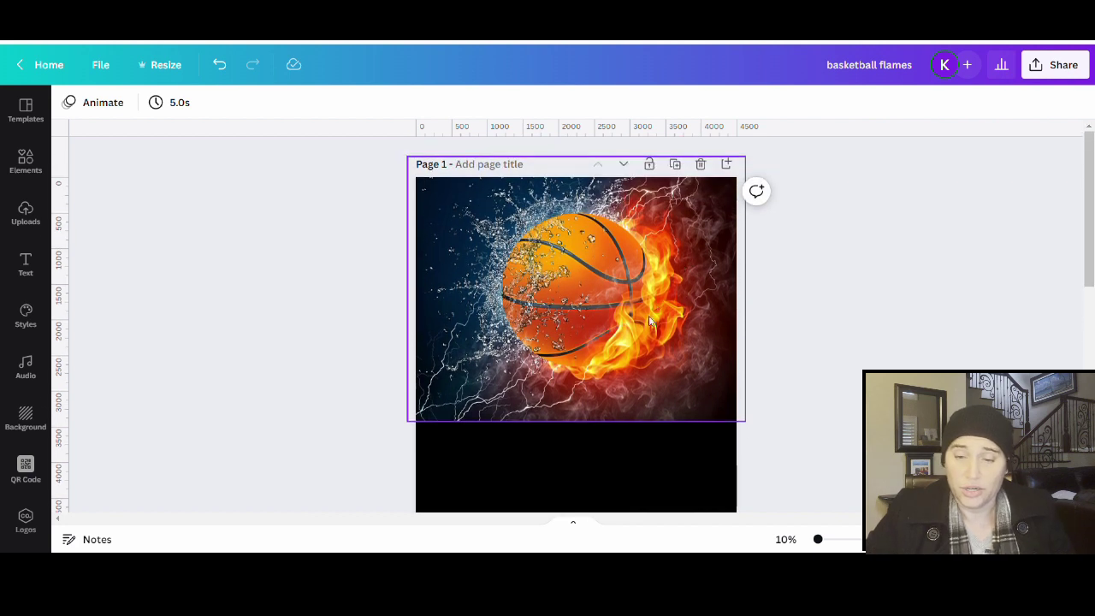
left_click(650, 321)
key("Delete")
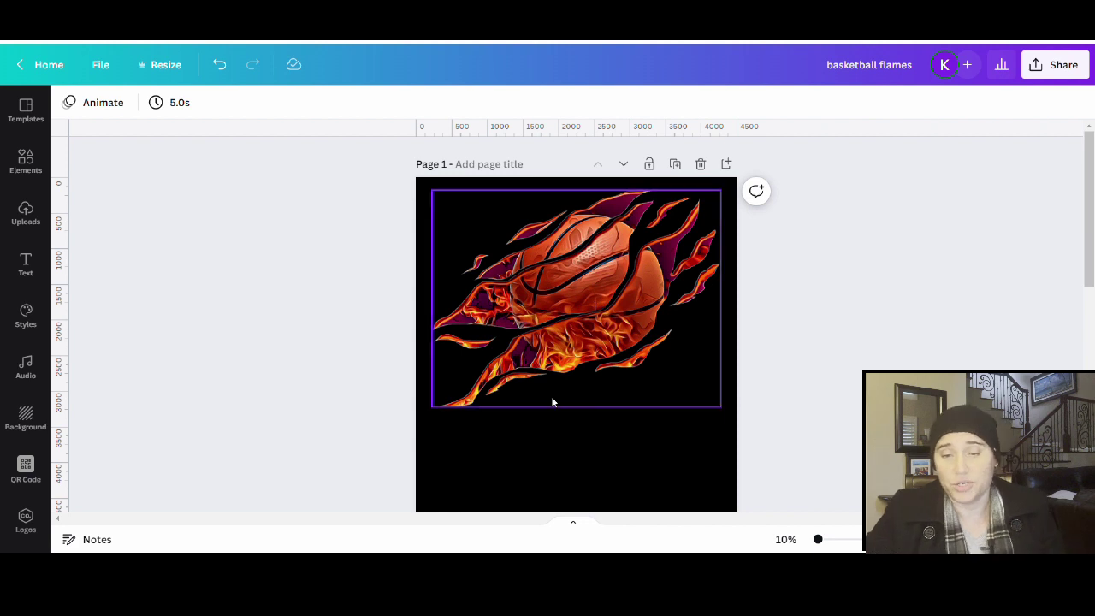
Replace the torn basketball frame on page 1 with the uploaded flame-filled torn basketball image
left_click(27, 213)
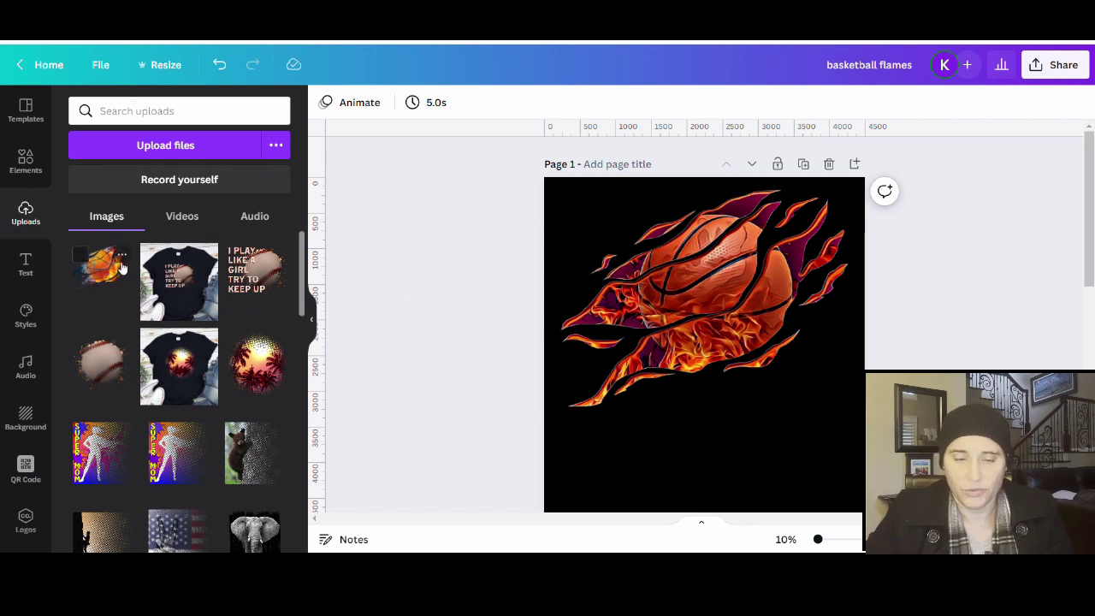
left_click_drag(94, 272, 684, 402)
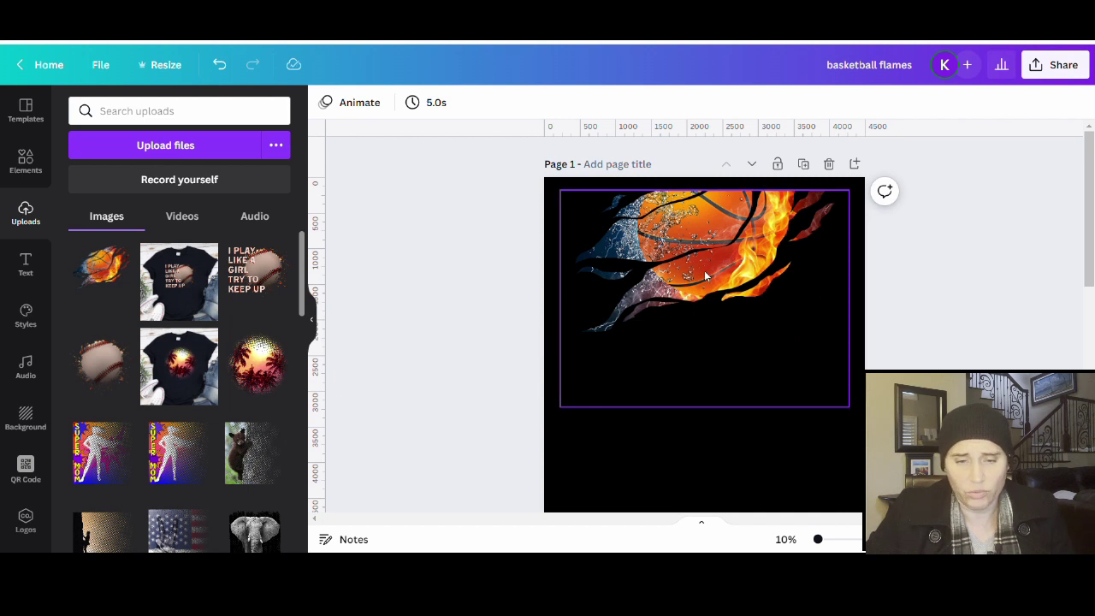
Undo the move of the flame-filled basketball and its replacement of the torn basketball frame on page 1
left_click_drag(710, 258, 710, 356)
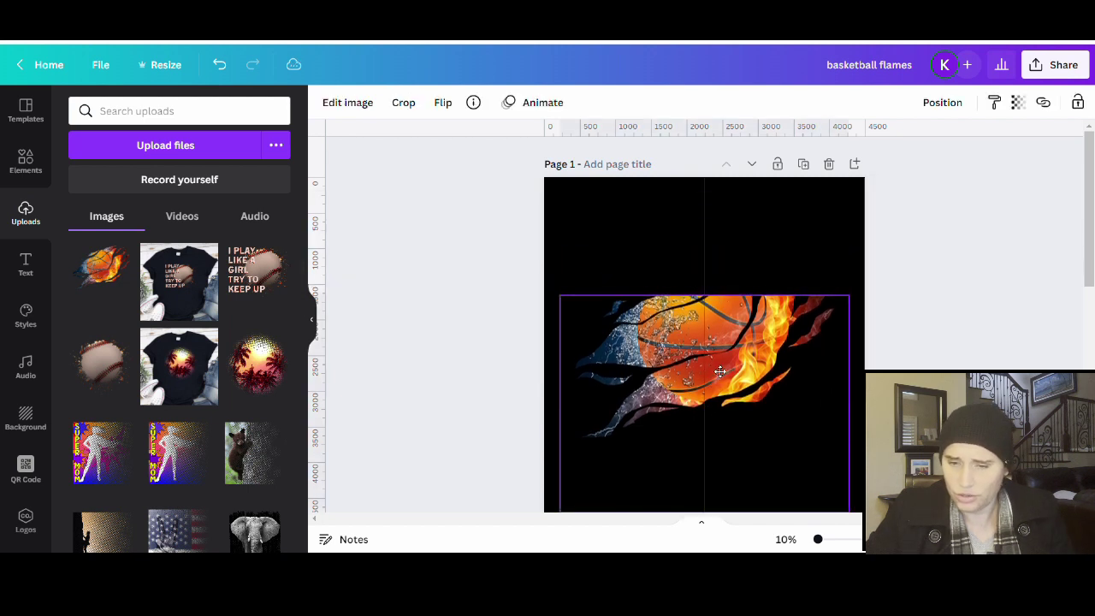
left_click(220, 65)
left_click(224, 70)
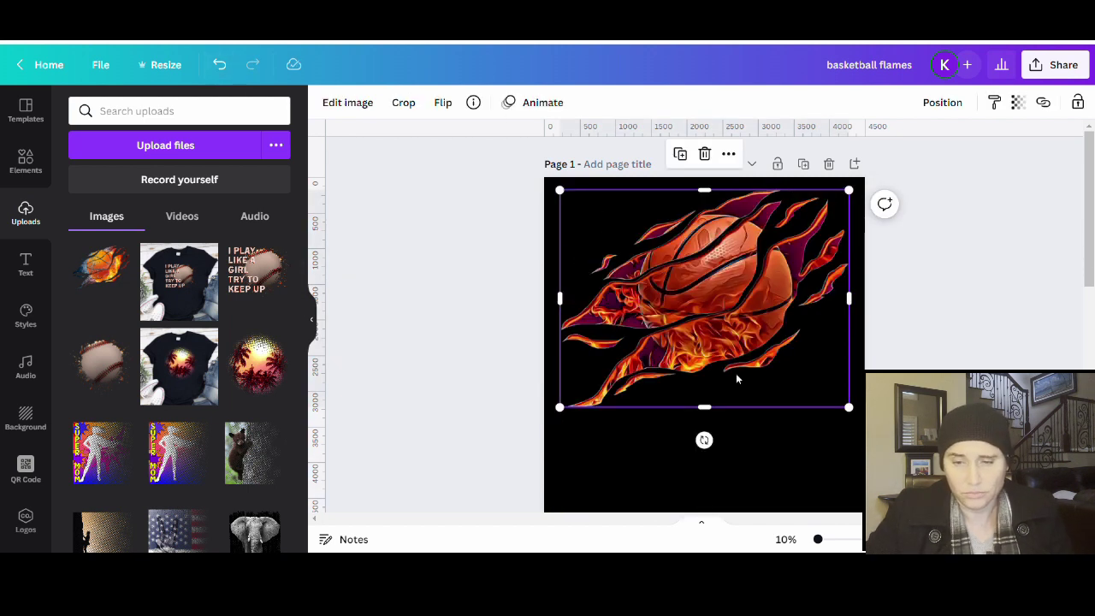
Move the torn basketball frame up and place the uploaded flame-filled basketball below it as a separate image
left_click(541, 335)
left_click_drag(794, 341, 753, 257)
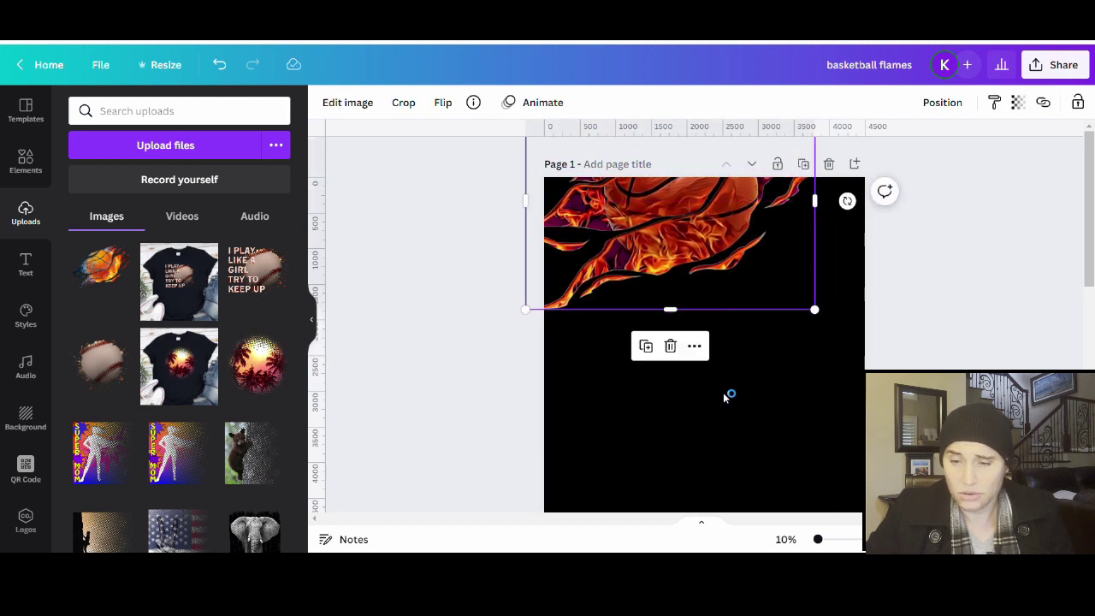
left_click(744, 460)
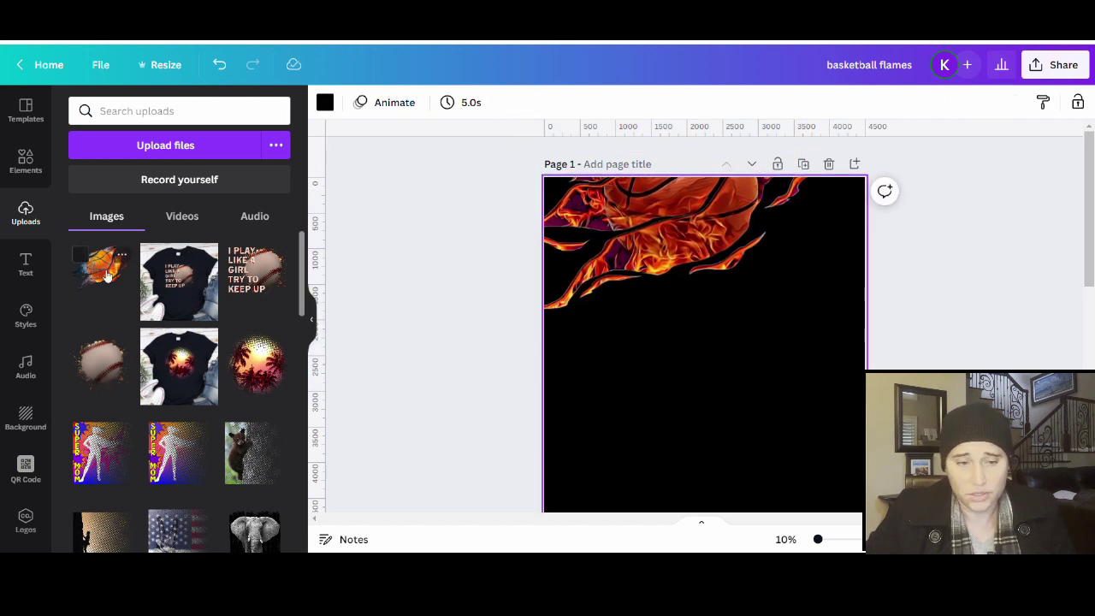
left_click_drag(107, 273, 698, 392)
left_click(505, 372)
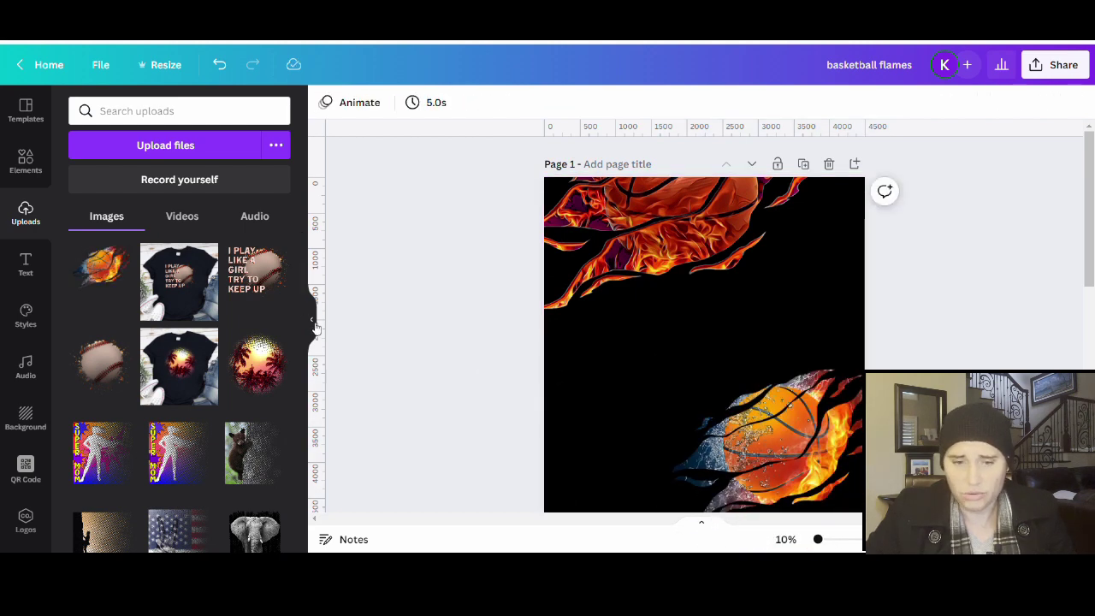
Arrange both basketballs for comparison, with the original at the page's upper left and the flame-filled version fully visible at the lower right
left_click(311, 320)
left_click_drag(527, 251, 560, 334)
left_click_drag(722, 395, 650, 341)
mouse_move(555, 248)
left_mouse_down()
mouse_move(576, 270)
mouse_move(560, 266)
left_mouse_up()
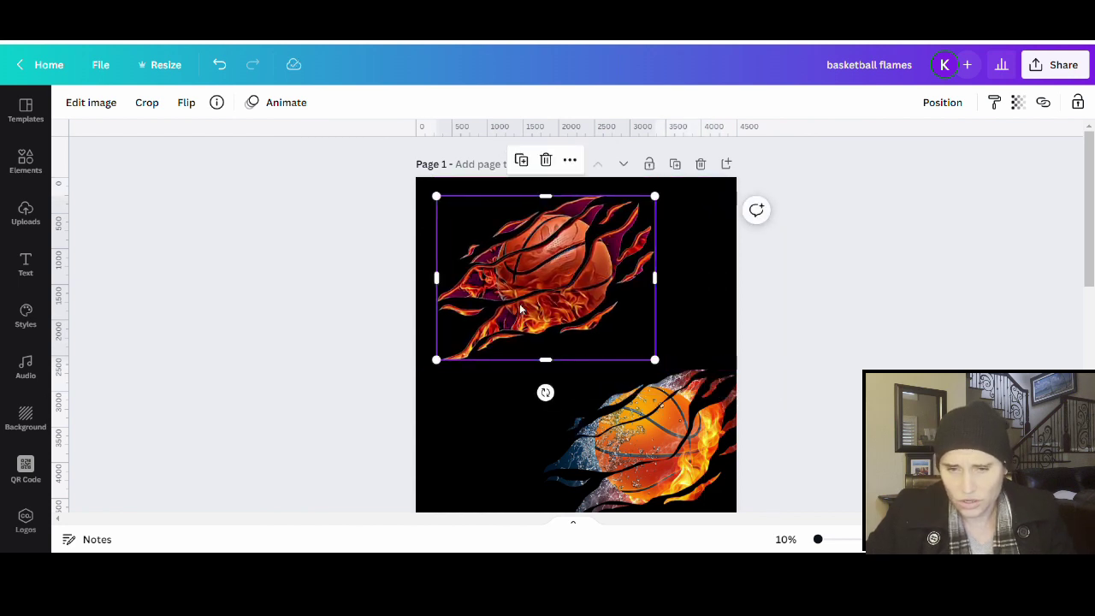
left_click_drag(663, 456, 625, 422)
left_click(988, 359)
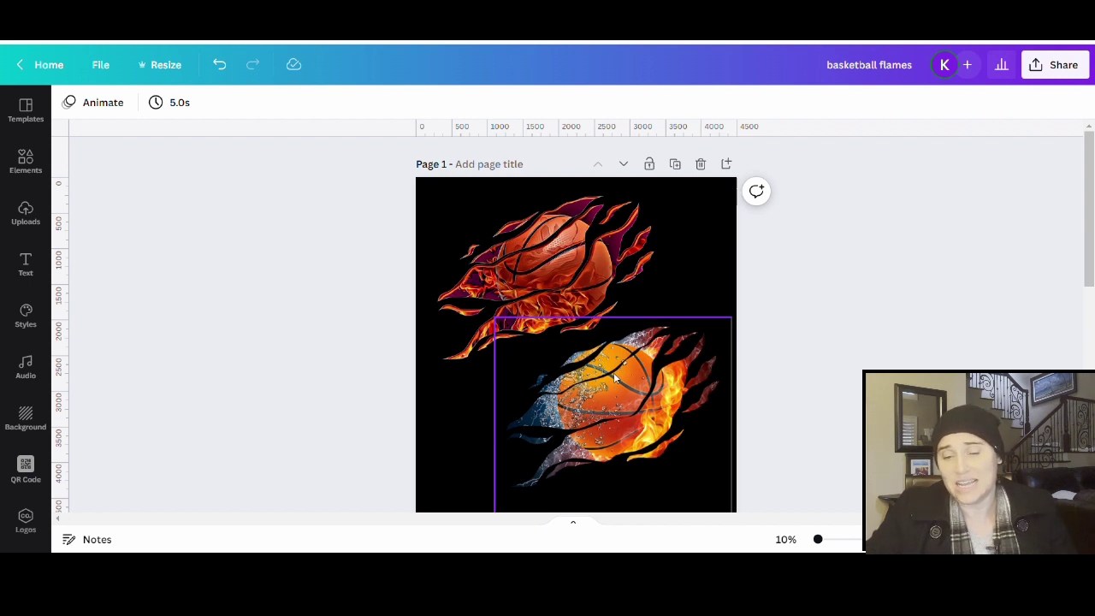
Compare the two basketballs and delete the original torn basketball frame from page 1
scroll(614, 377, "down", 2)
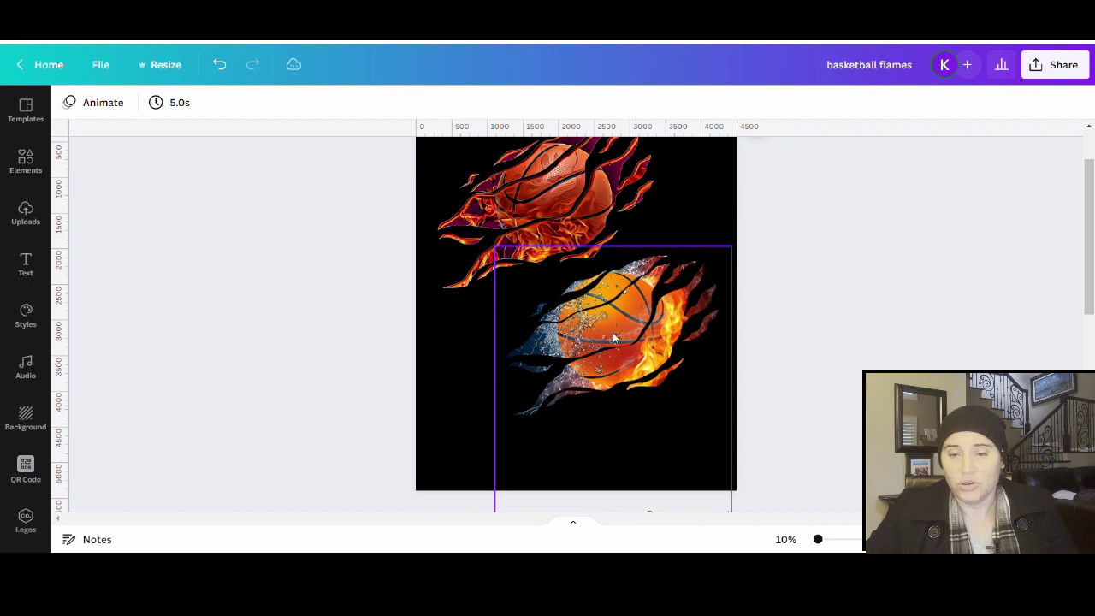
scroll(601, 332, "up", 2)
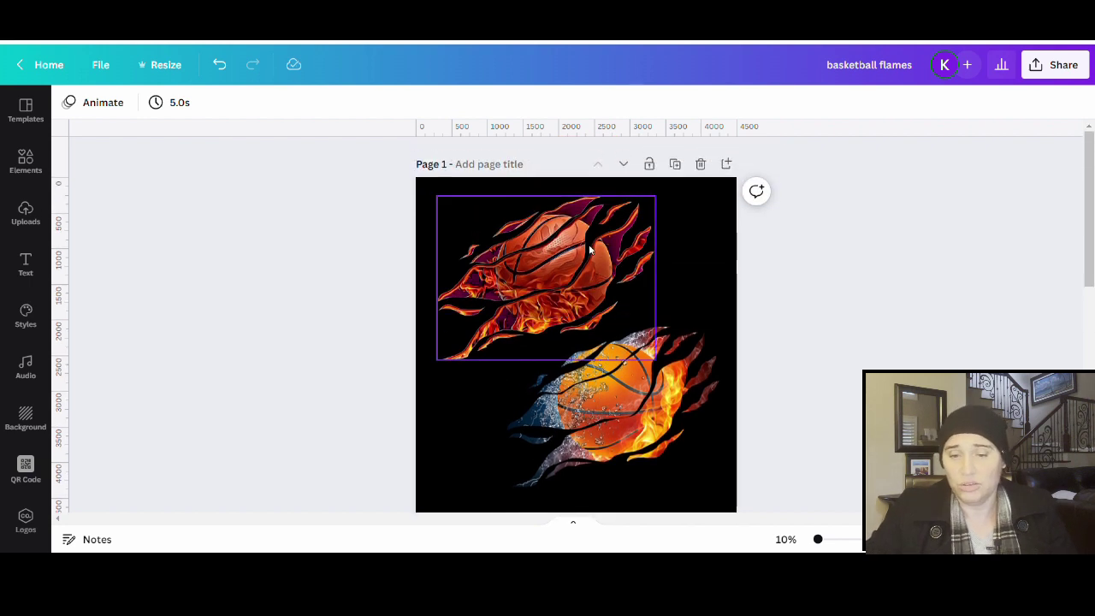
left_click(591, 255)
key("Delete")
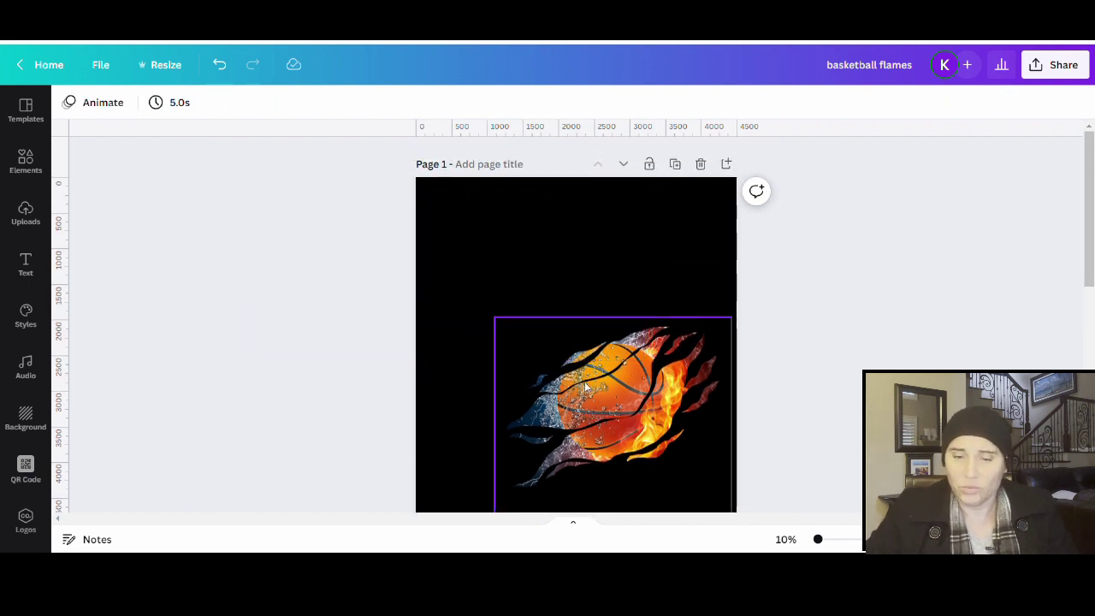
Move the flame-filled basketball to the page's top, crop the empty area below it and enlarge it to the page width
left_click_drag(612, 396, 545, 262)
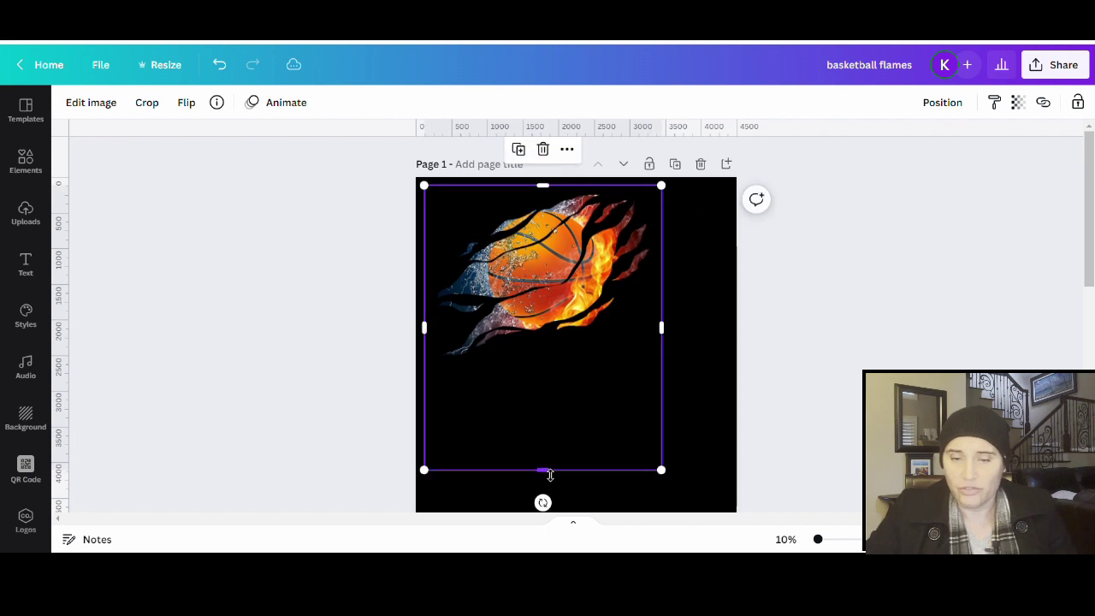
left_click_drag(548, 470, 545, 384)
left_click_drag(666, 382, 709, 512)
left_click_drag(685, 323, 677, 322)
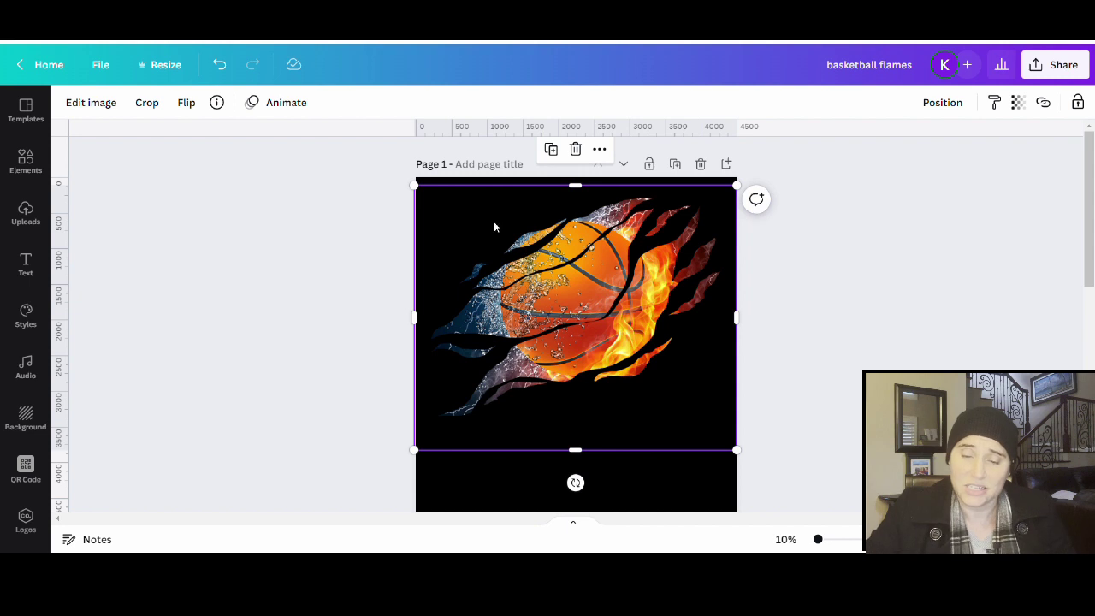
left_click(889, 328)
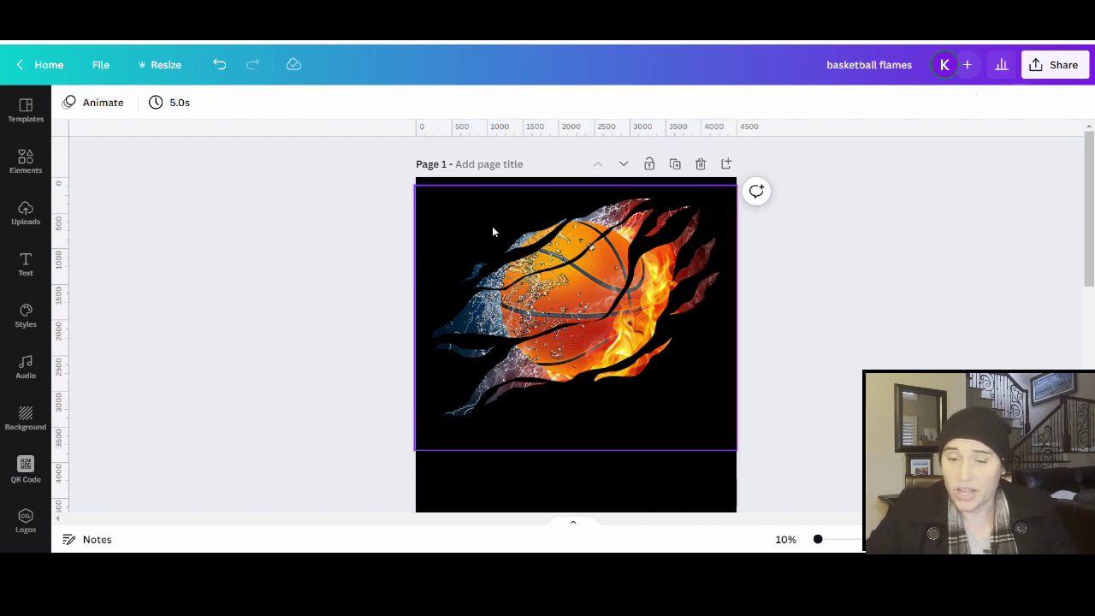
Add a Glow shadow to the flame-filled basketball image and set the glow color to white
left_click(647, 311)
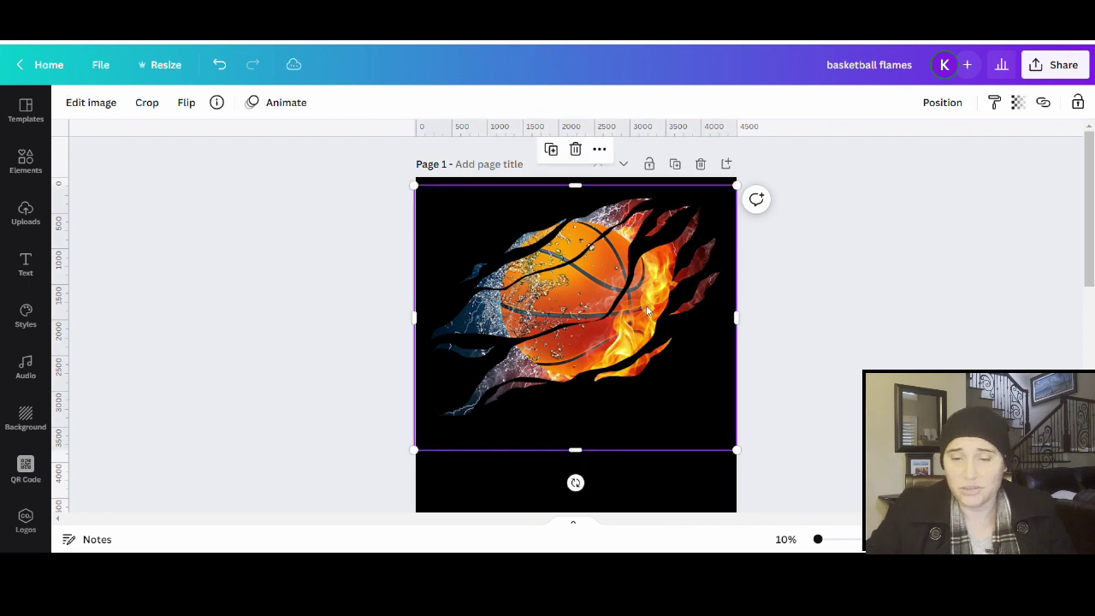
left_click(90, 102)
left_click(164, 240)
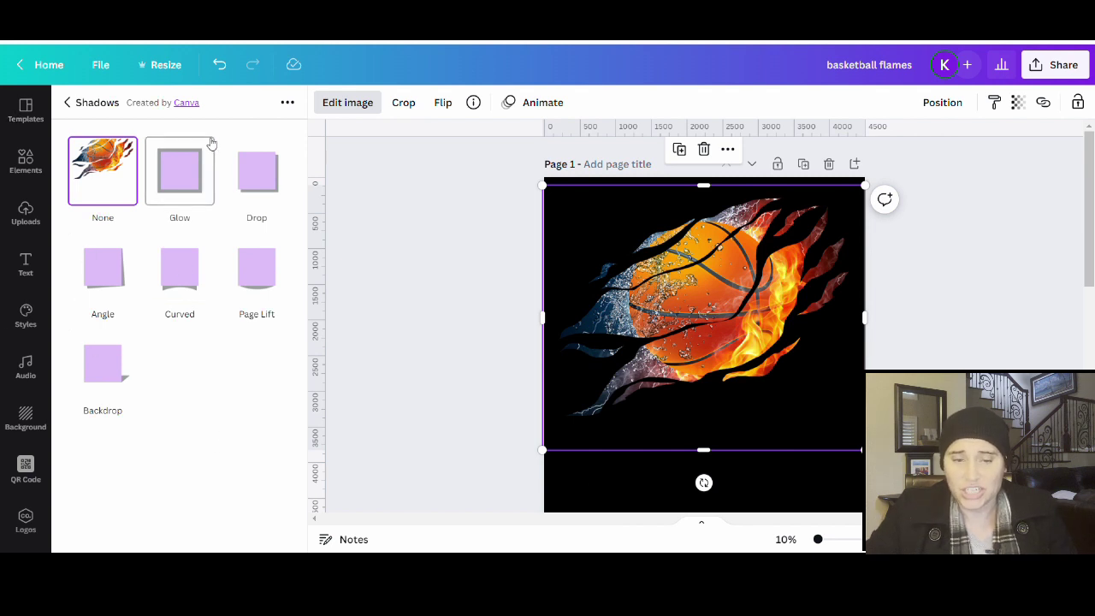
left_click(179, 175)
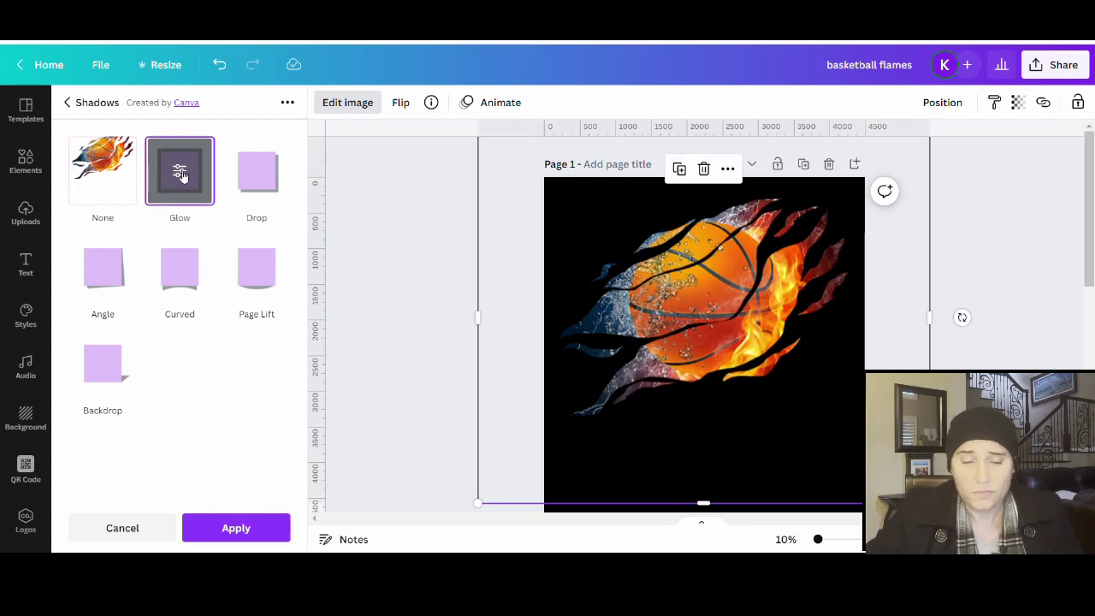
left_click(179, 173)
left_click(278, 291)
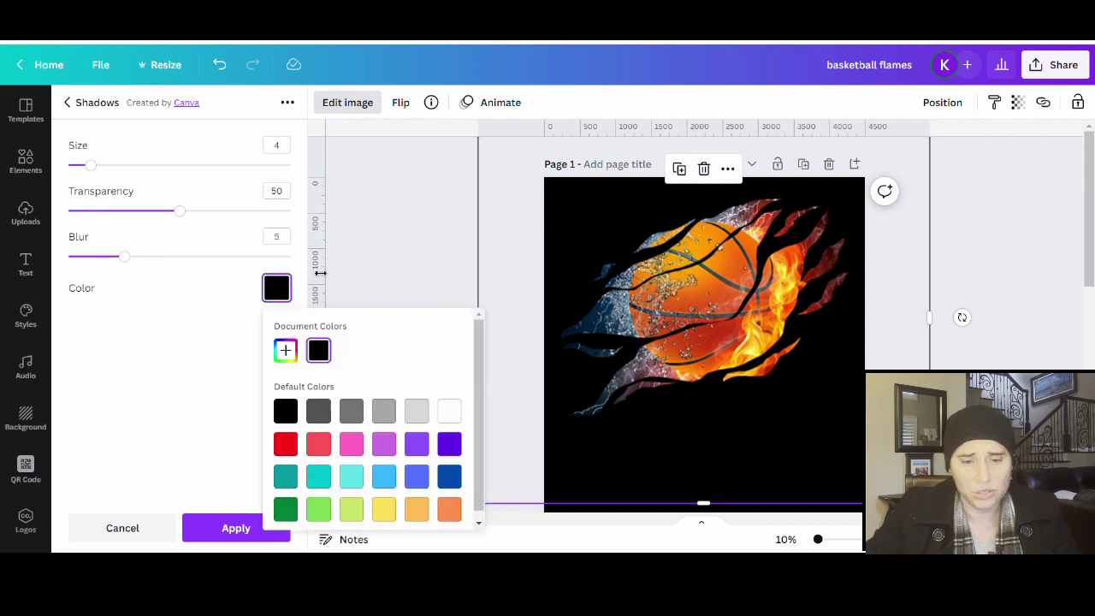
left_click(448, 412)
left_click(142, 355)
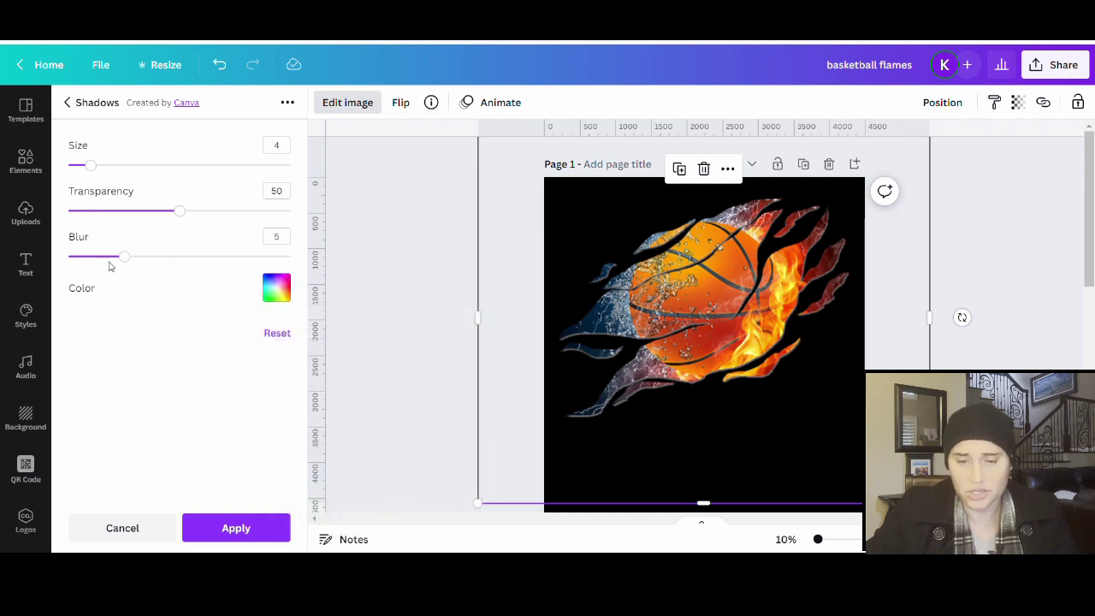
Set the glow's blur to 0, transparency to 100 and size to 8
left_click_drag(125, 257, 68, 257)
left_click_drag(179, 211, 296, 212)
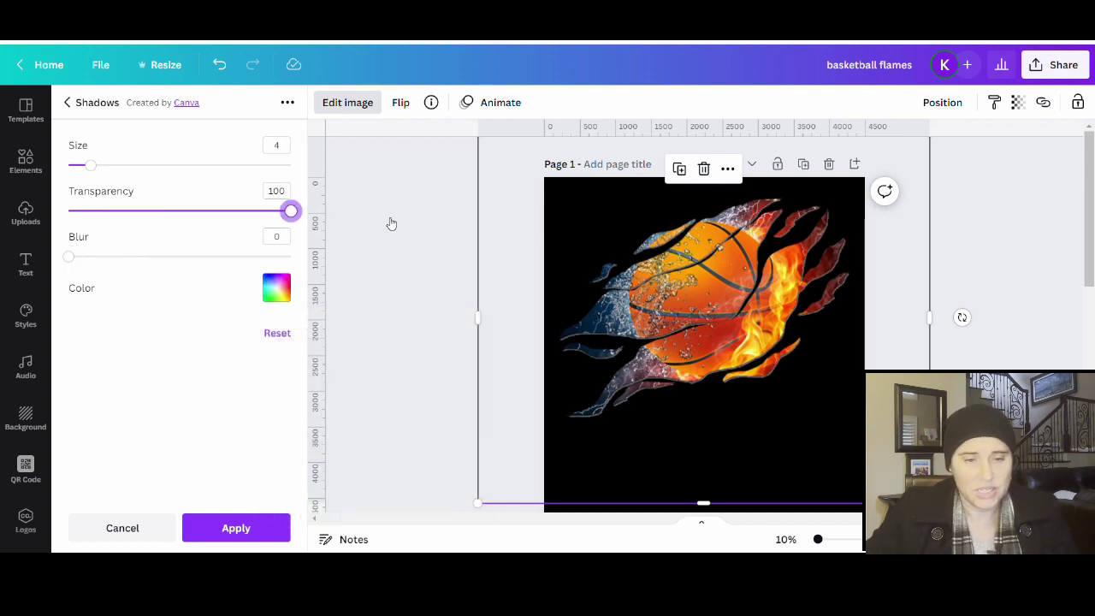
left_click(115, 166)
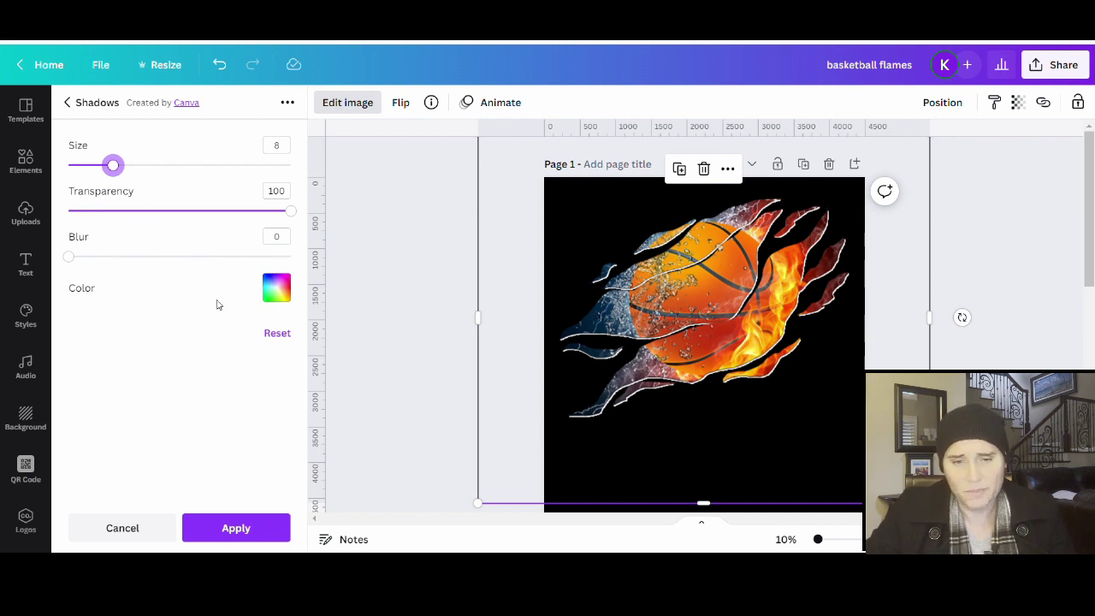
Change the glow color to yellow #FEF868 by sampling it from the basketball artwork
left_click(282, 292)
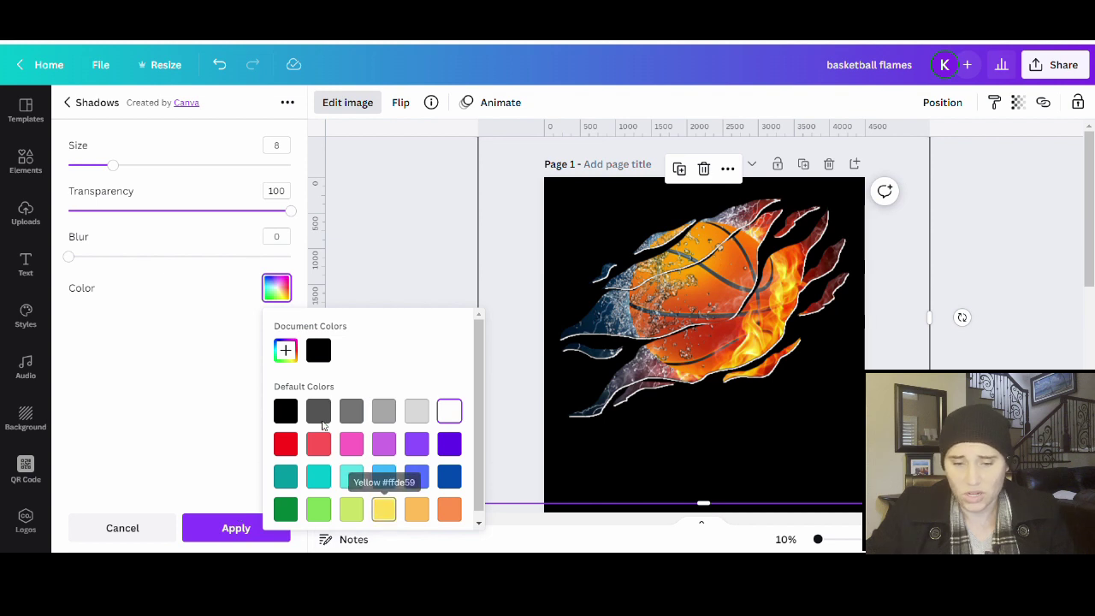
left_click(285, 350)
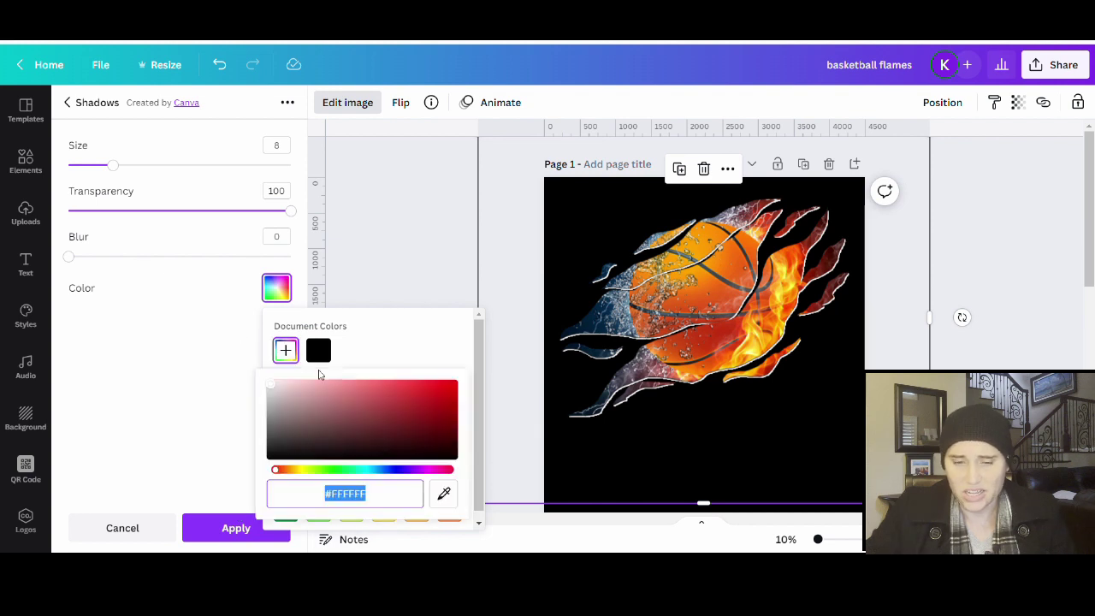
left_click(444, 497)
left_click(736, 291)
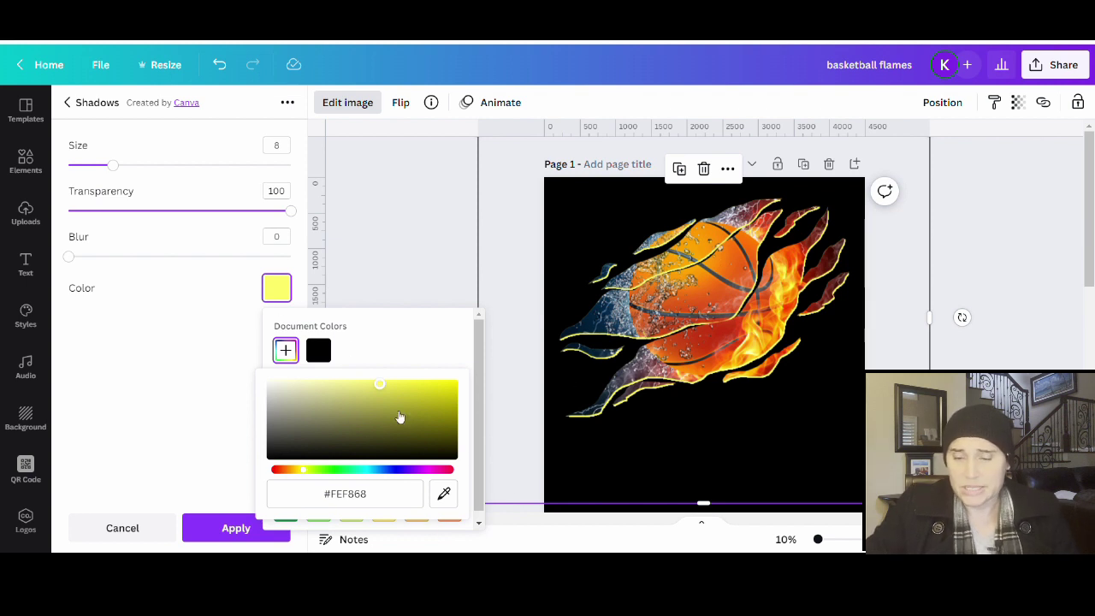
Sample orange #FEB71D from the artwork as the glow color, apply the glow and deselect the image
left_click(447, 494)
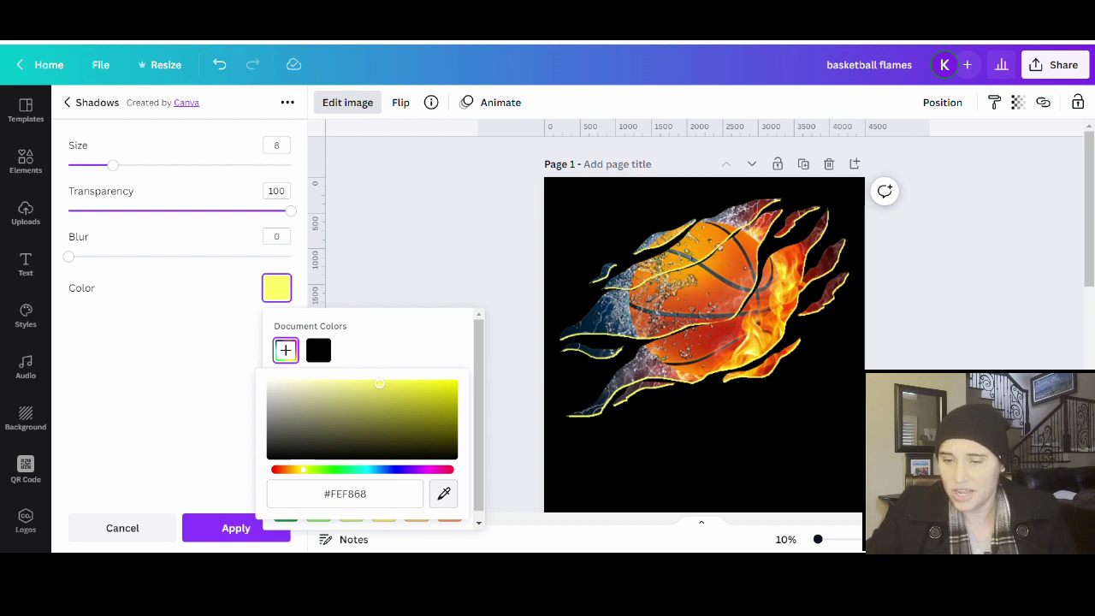
left_click(568, 369)
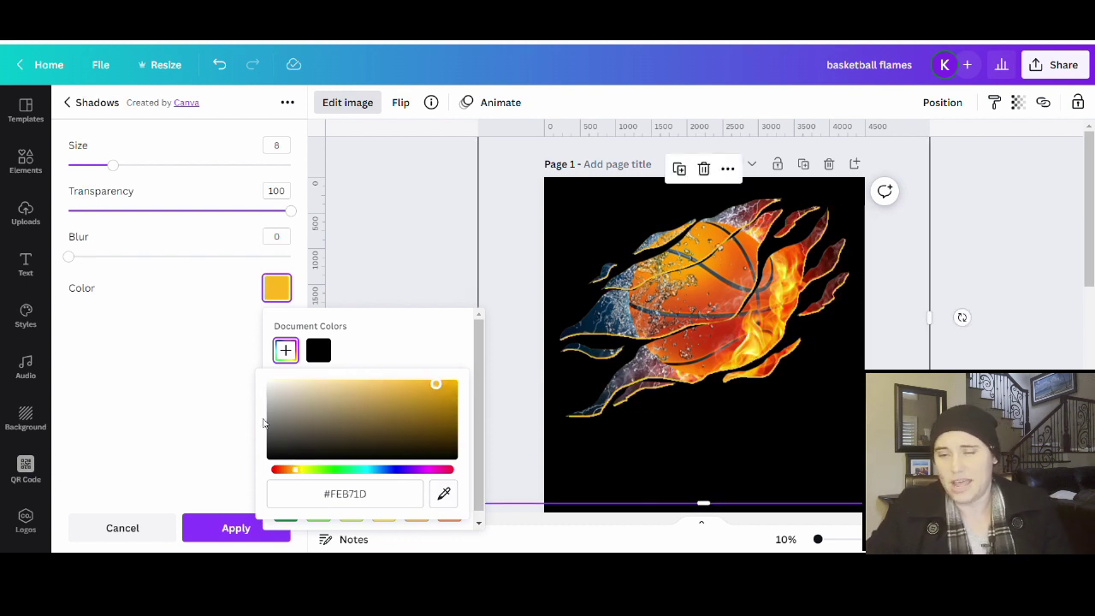
left_click(109, 406)
left_click(234, 530)
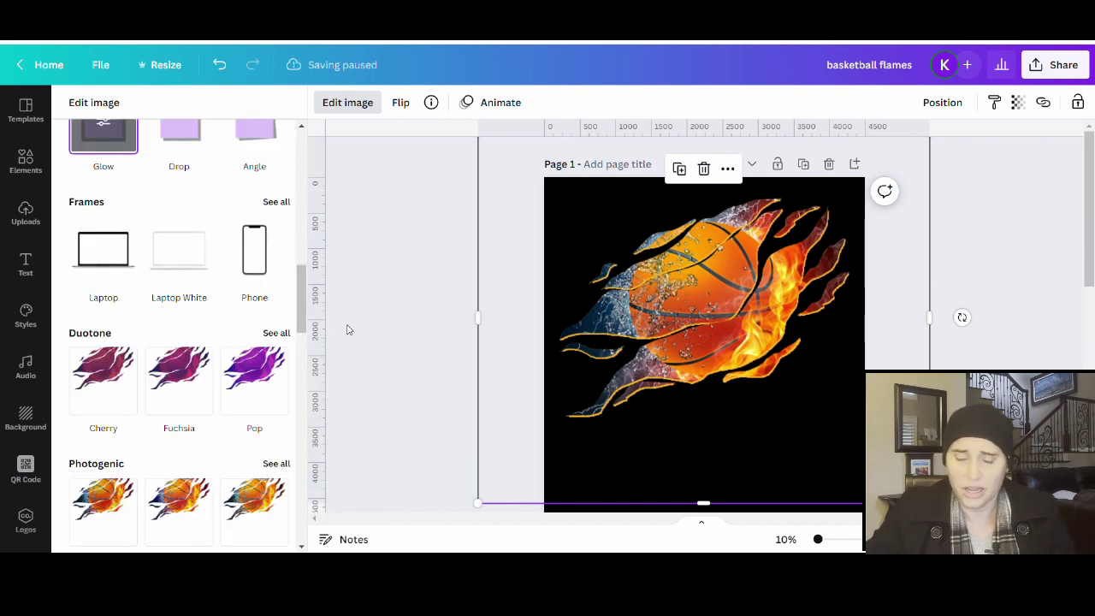
key("Escape")
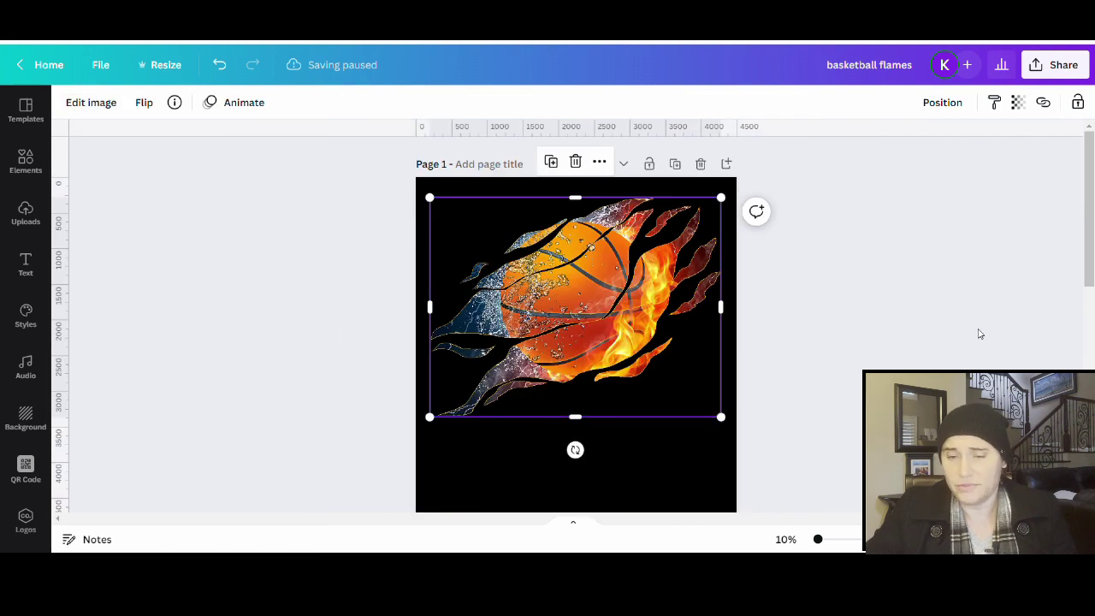
left_click(915, 316)
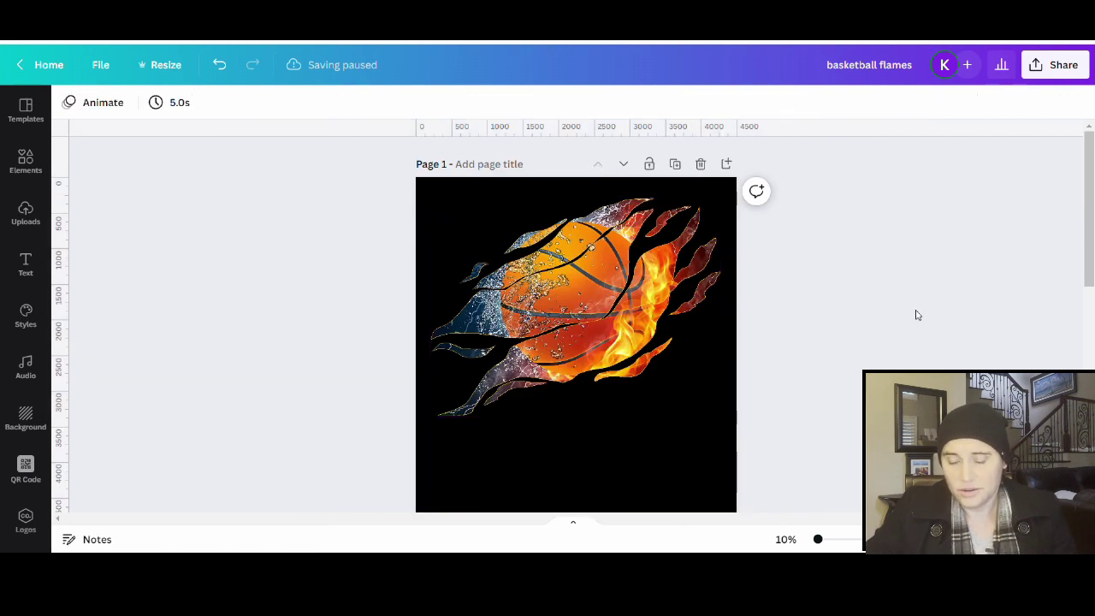